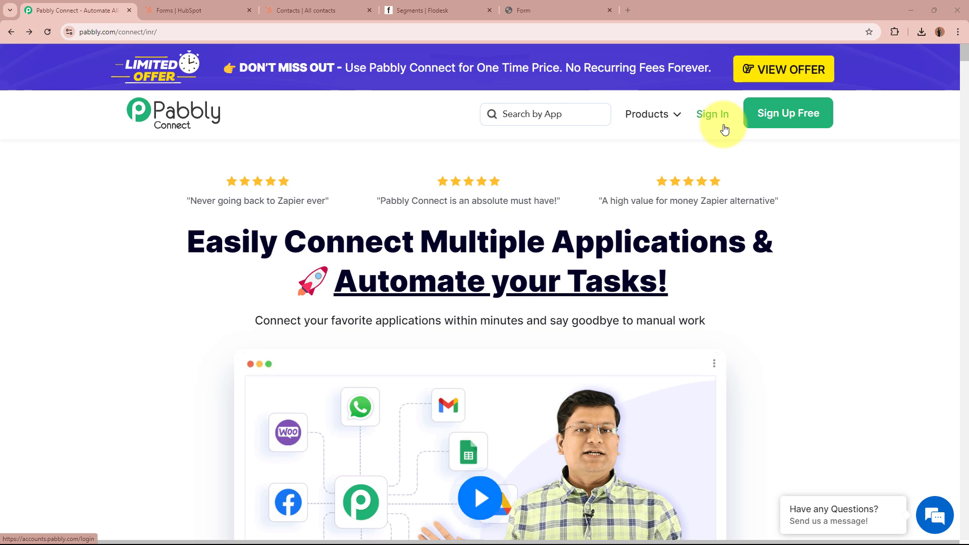
# Leave the homepage and launch Pabbly Connect with Access Now on the All Pabbly Apps page.
pyautogui.click(789, 131)
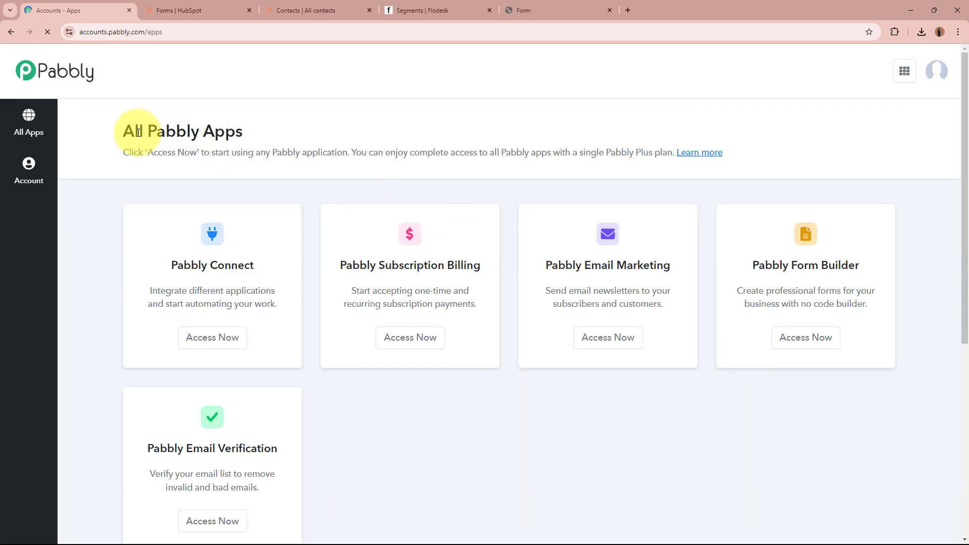
pyautogui.moveTo(121, 132); pyautogui.dragTo(309, 133)
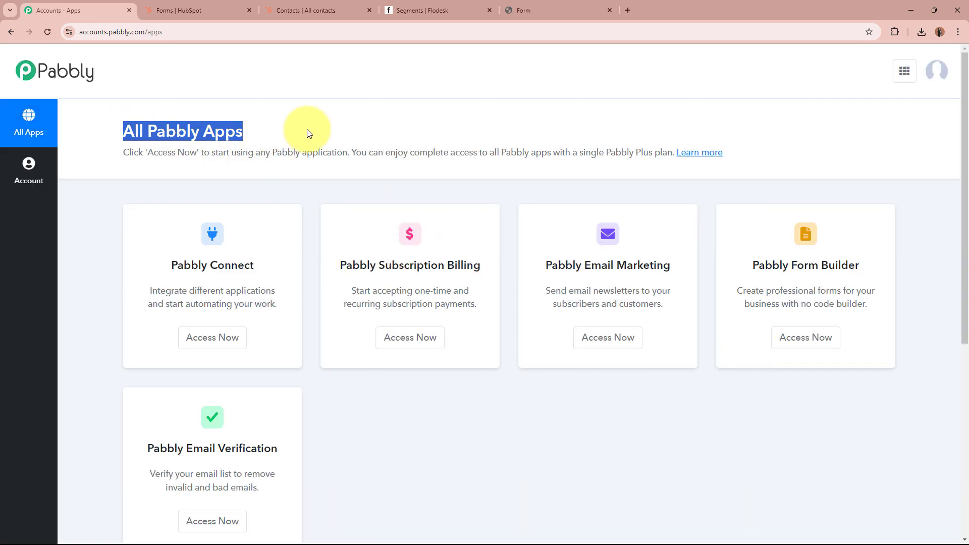
pyautogui.click(308, 133)
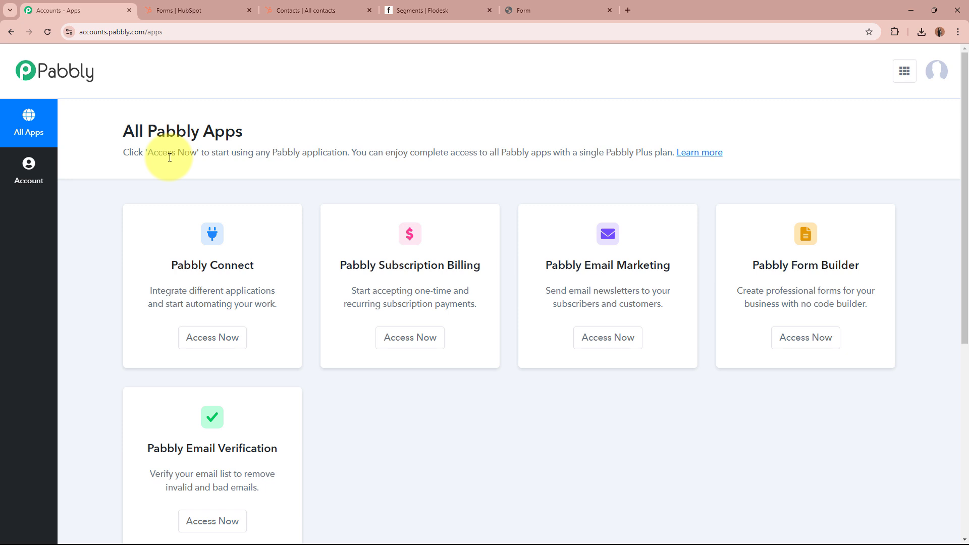
pyautogui.moveTo(170, 263); pyautogui.dragTo(244, 264)
pyautogui.click(252, 265)
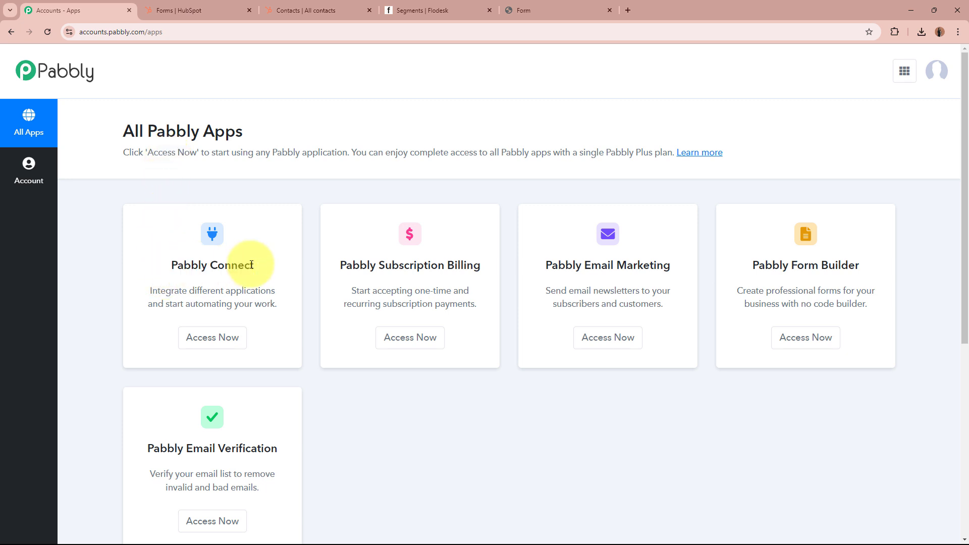
pyautogui.click(224, 335)
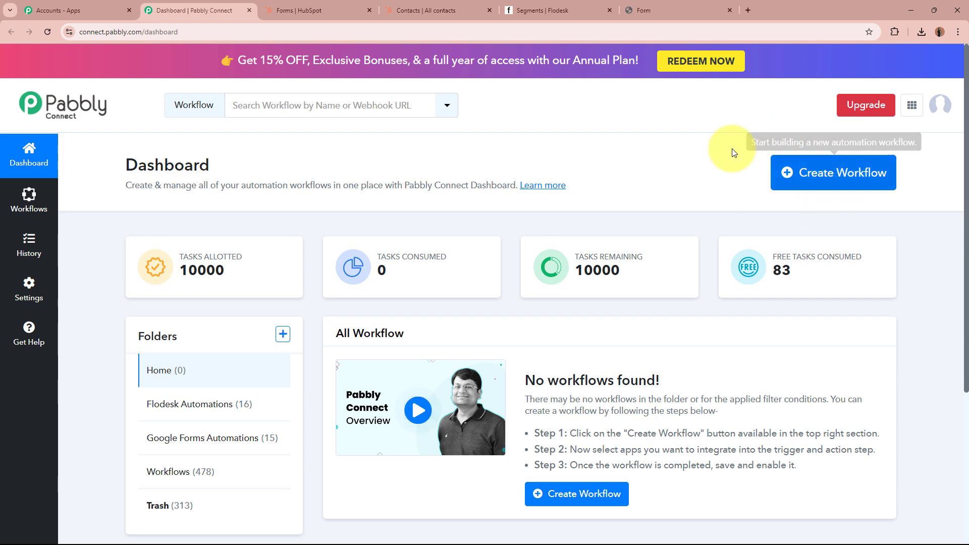
# Start a new workflow named 'Automatically Add HubSpot Contacts to Flodesk Segments as Subscribers'.
pyautogui.click(830, 167)
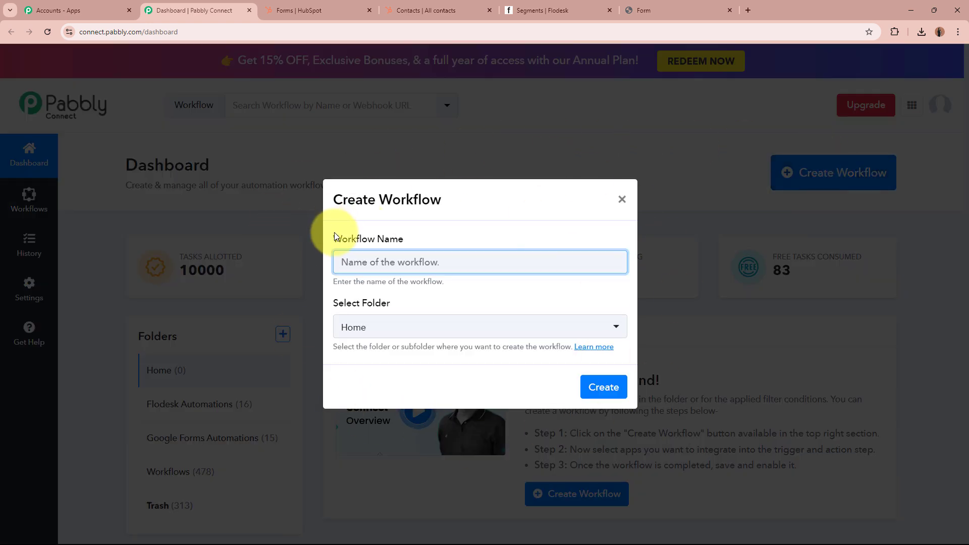
pyautogui.moveTo(334, 235); pyautogui.dragTo(404, 241)
pyautogui.moveTo(335, 302); pyautogui.dragTo(398, 307)
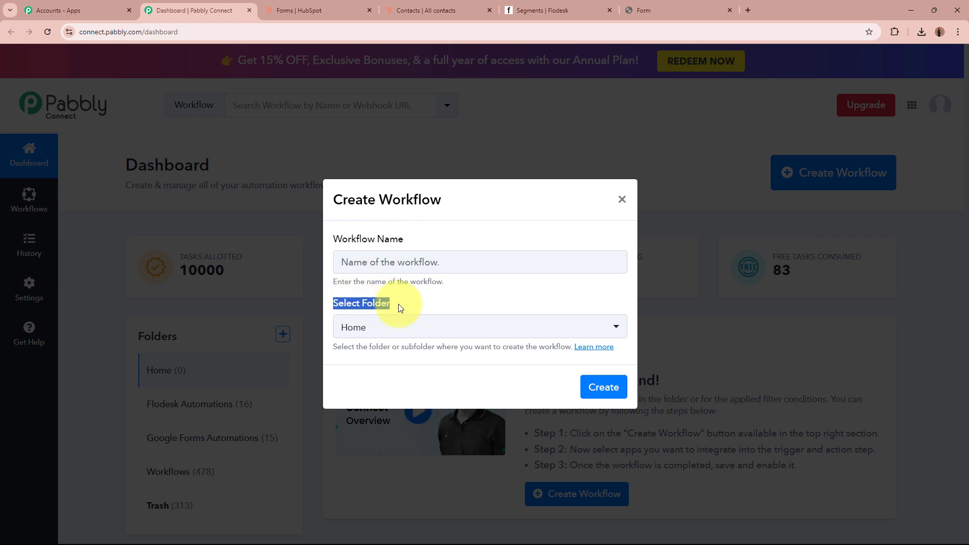
pyautogui.click(435, 268)
pyautogui.write('Automatically Add HubSpot Contacts to Flodesk Segments as Subscribers')
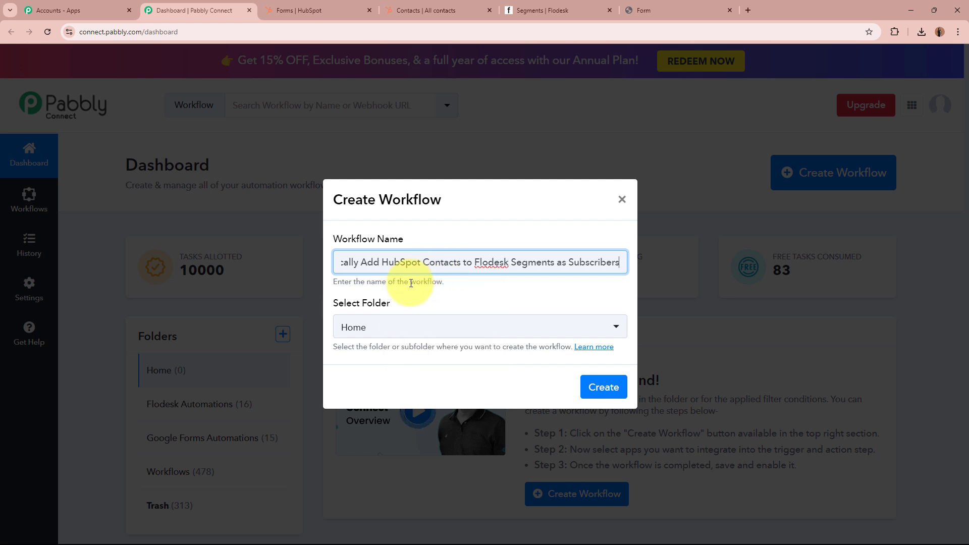
pyautogui.click(346, 262)
pyautogui.moveTo(368, 260); pyautogui.dragTo(617, 263)
pyautogui.click(452, 297)
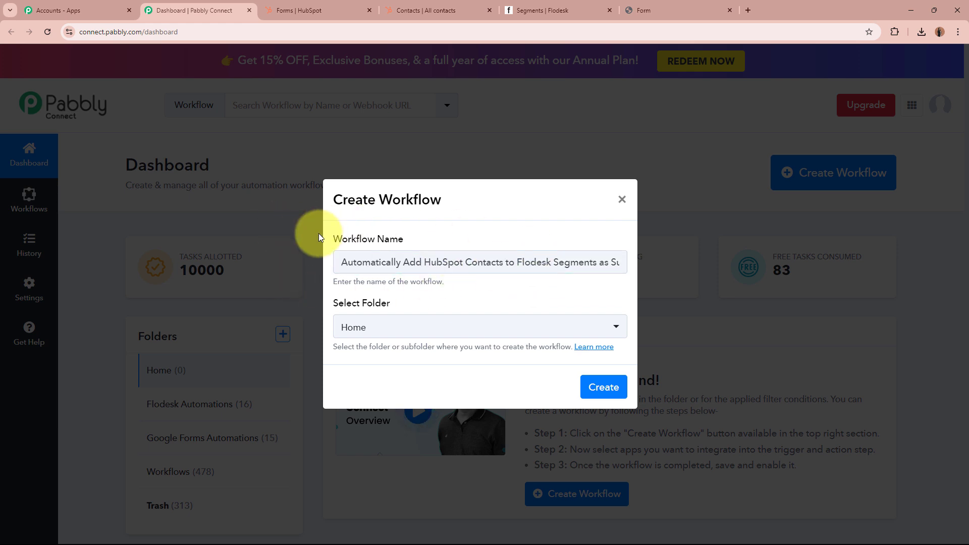
# Put the workflow in the Flodesk Automations folder and create it.
pyautogui.tripleClick(404, 303)
pyautogui.click(410, 302)
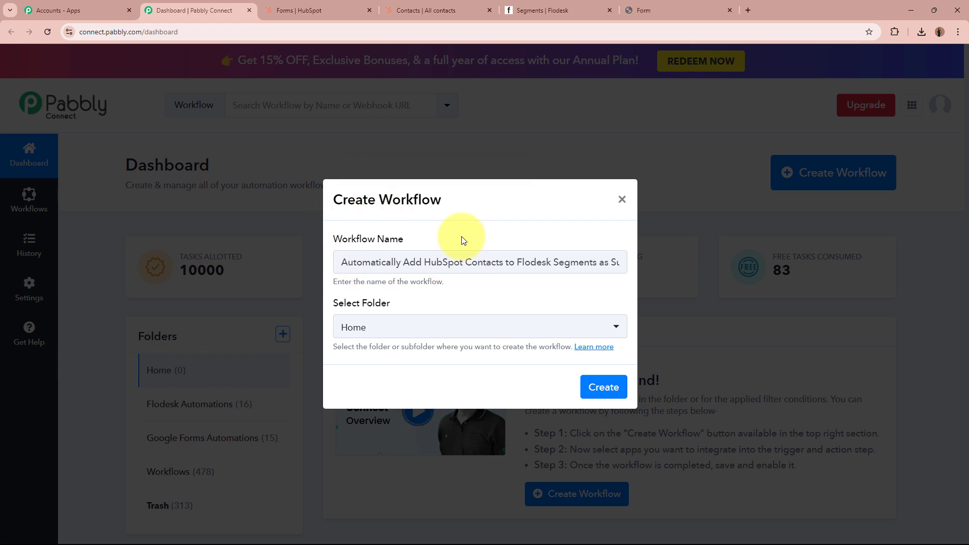
pyautogui.click(435, 329)
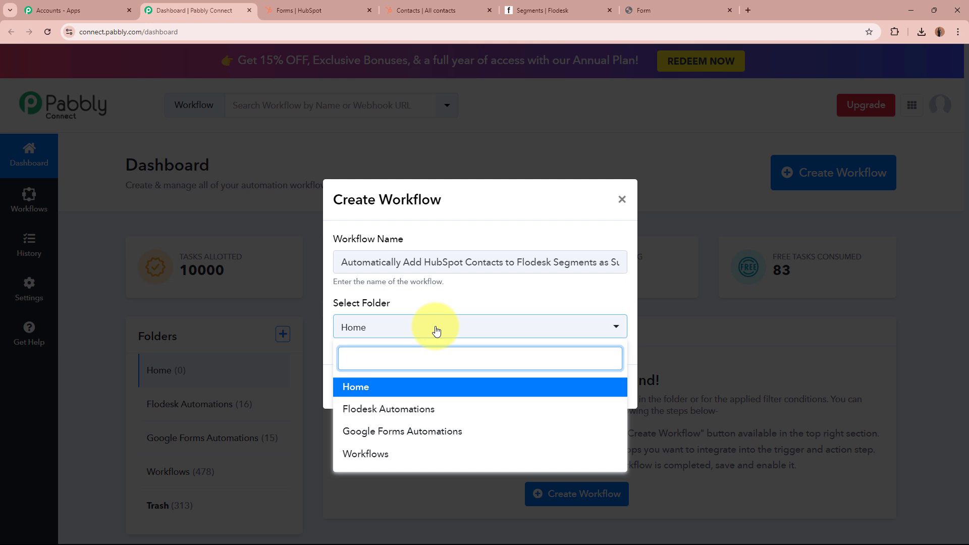
pyautogui.click(432, 410)
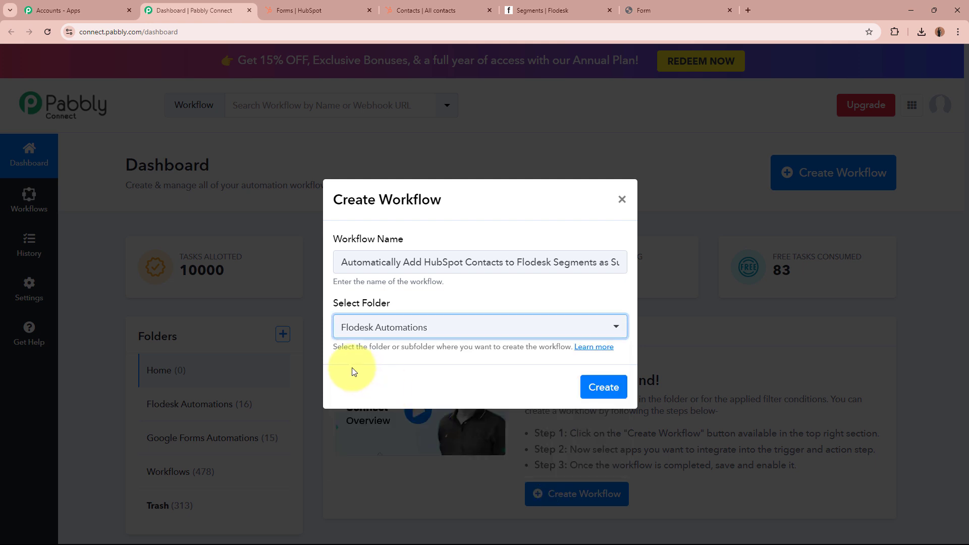
pyautogui.click(353, 372)
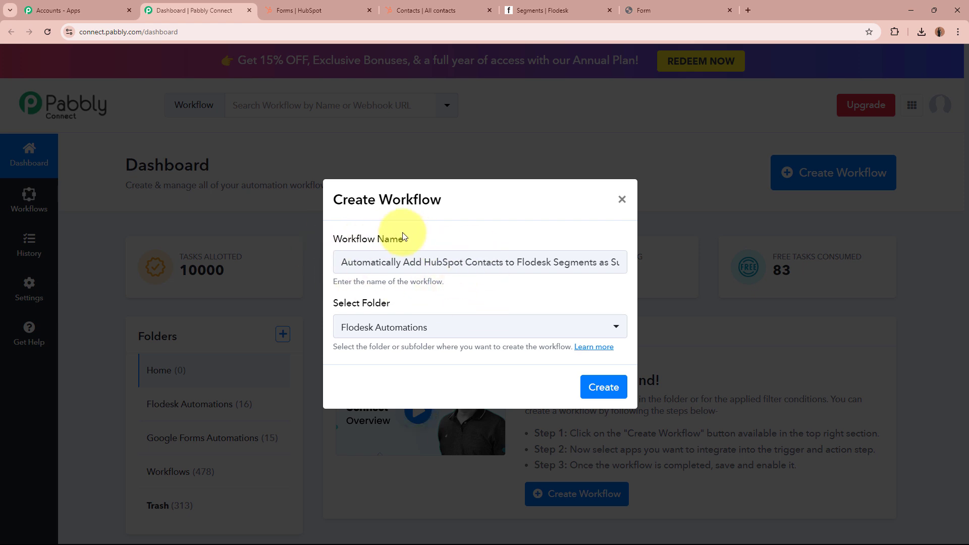
pyautogui.moveTo(337, 262); pyautogui.dragTo(558, 263)
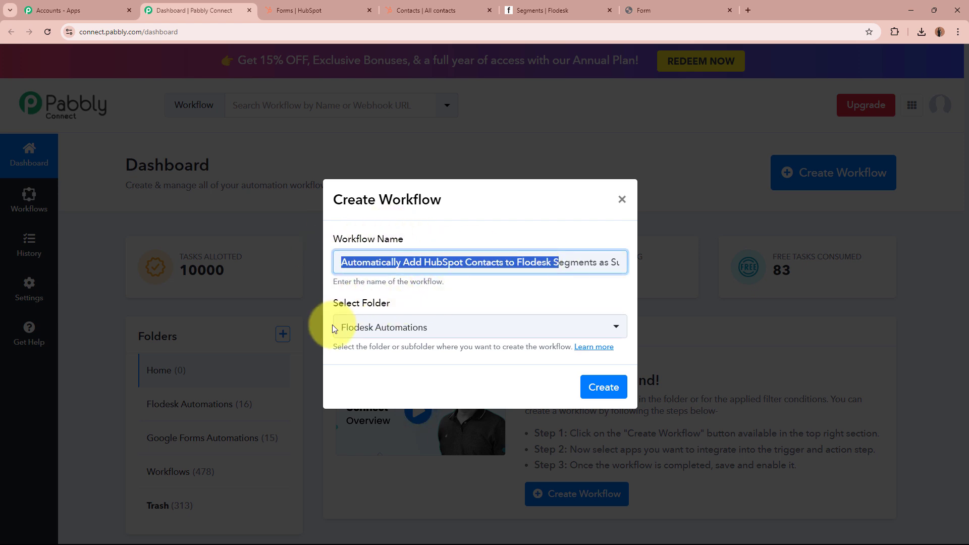
pyautogui.click(603, 386)
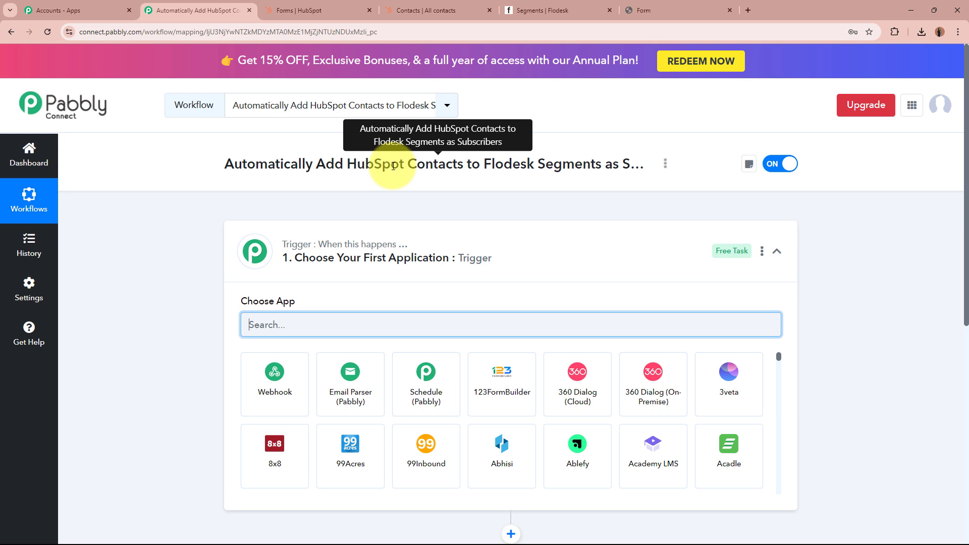
# Search 'Hub' in the trigger's app list and choose HubSpot CRM.
pyautogui.click(587, 269)
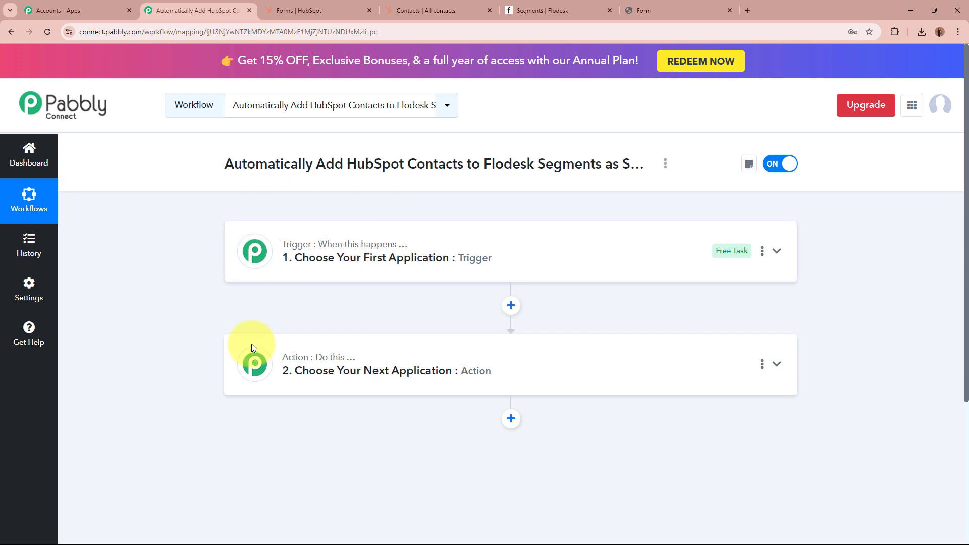
pyautogui.click(635, 239)
pyautogui.click(565, 320)
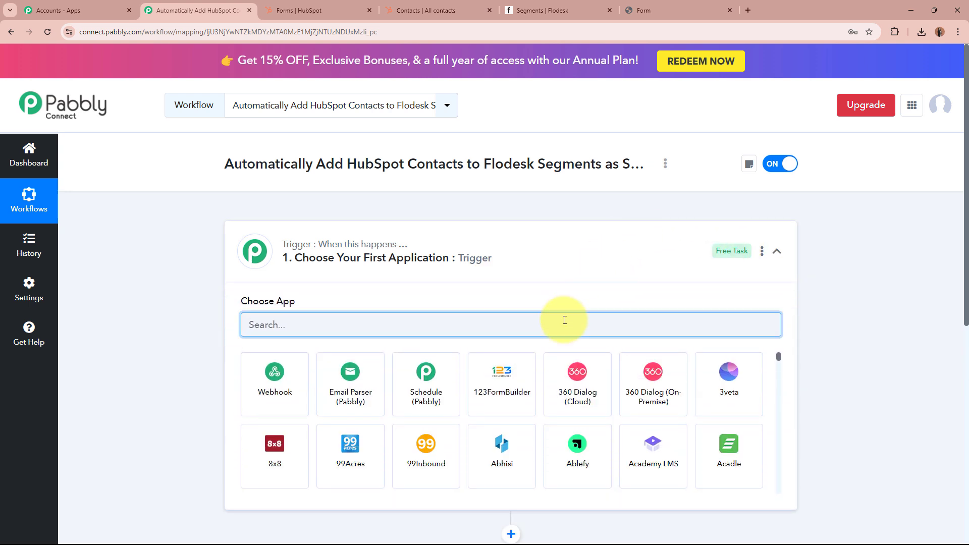
pyautogui.write('Hub')
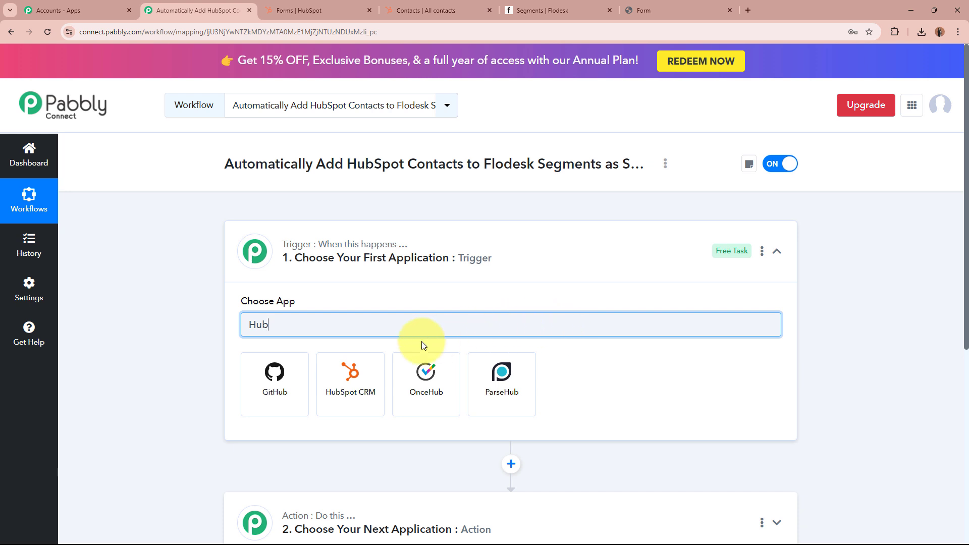
pyautogui.click(343, 377)
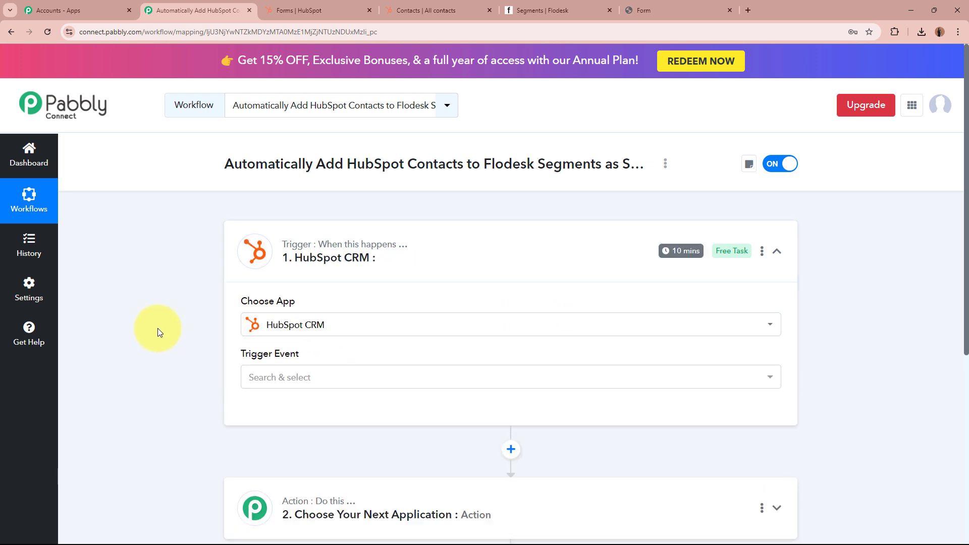
# Glance at the HubSpot form editor and contacts list, then return to the workflow.
pyautogui.click(345, 18)
pyautogui.click(388, 10)
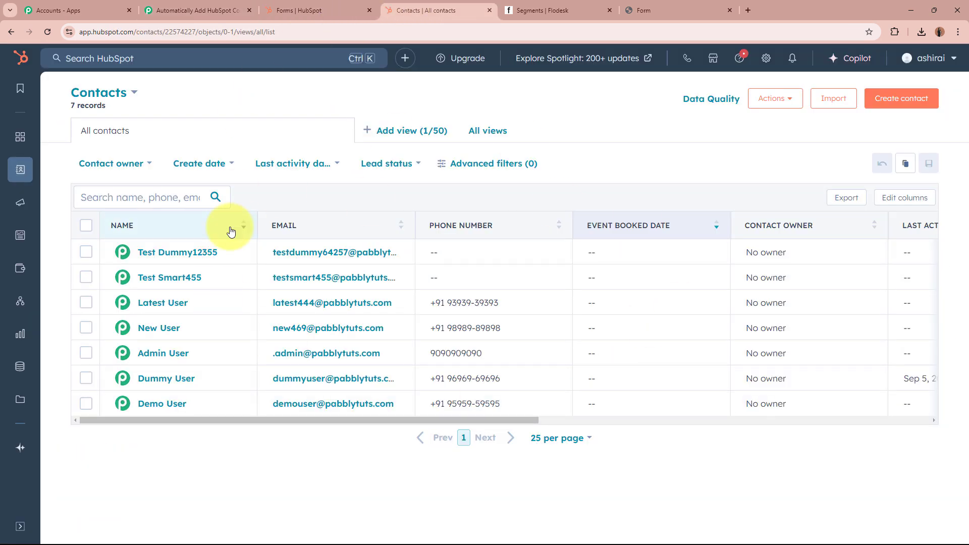
pyautogui.click(199, 6)
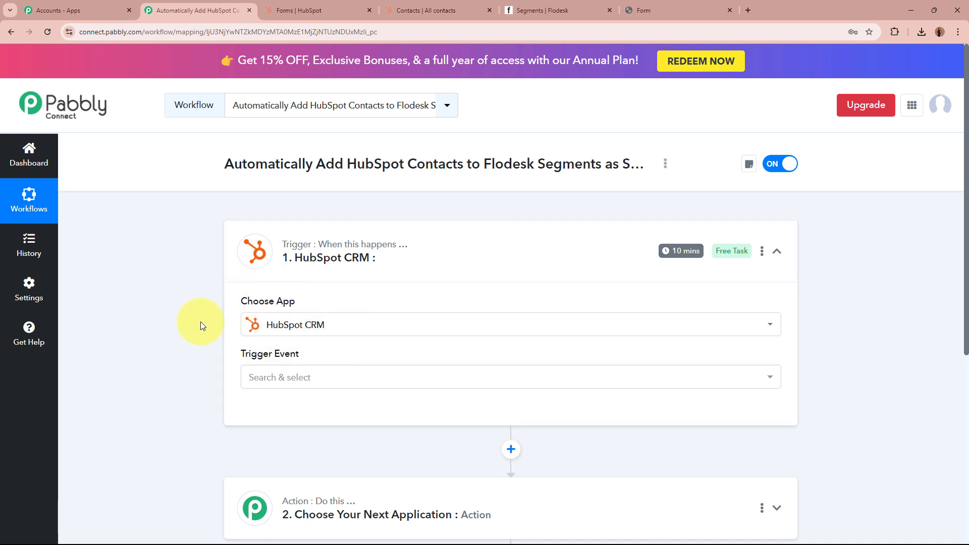
# Set the HubSpot trigger event to New Contact Added.
pyautogui.scroll(-2, 201, 322)
pyautogui.click(382, 282)
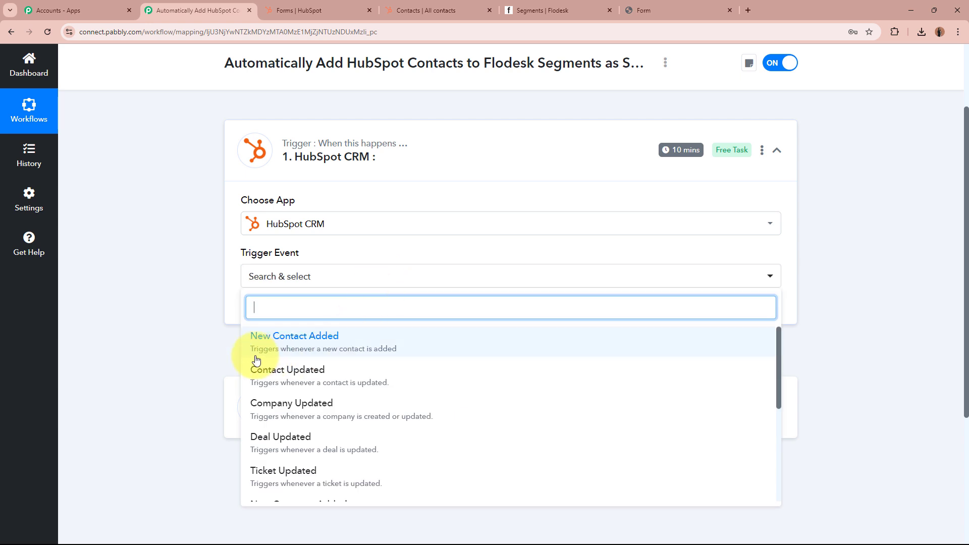
pyautogui.click(356, 342)
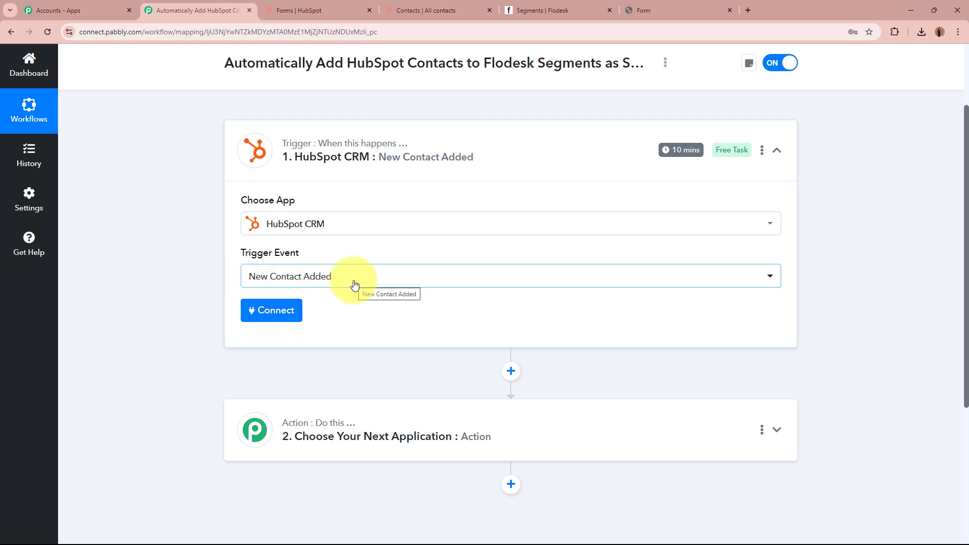
# Add and authorise a new HubSpot CRM connection, then go to the HubSpot form.
pyautogui.click(266, 310)
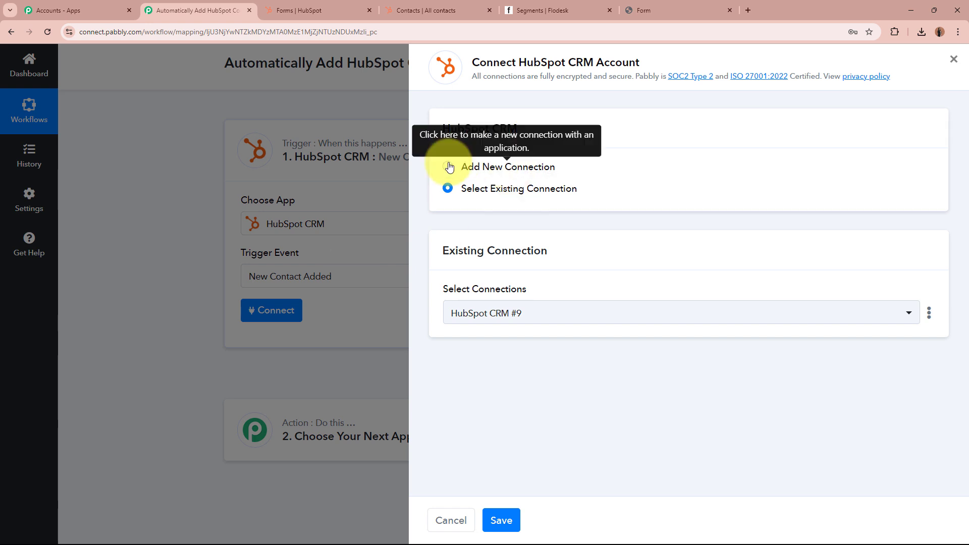
pyautogui.click(448, 167)
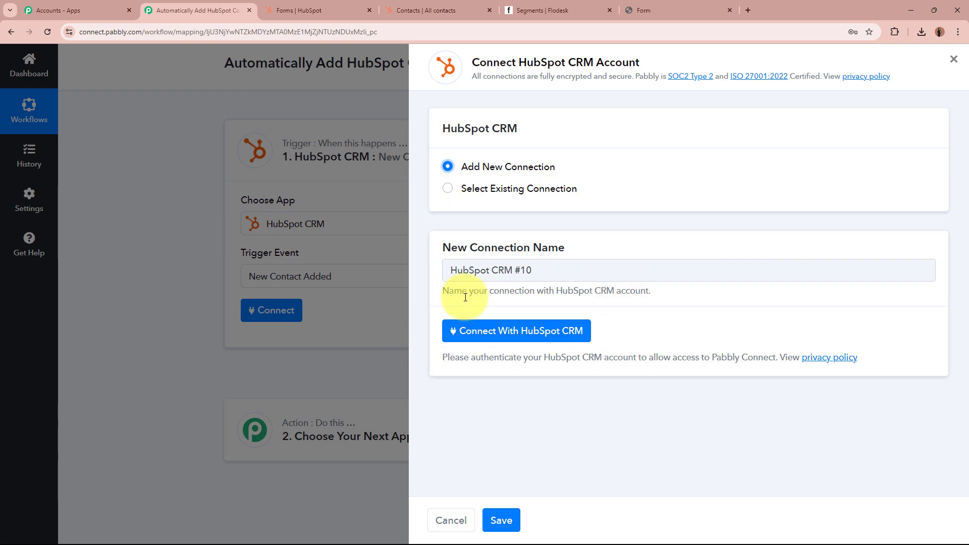
pyautogui.click(559, 332)
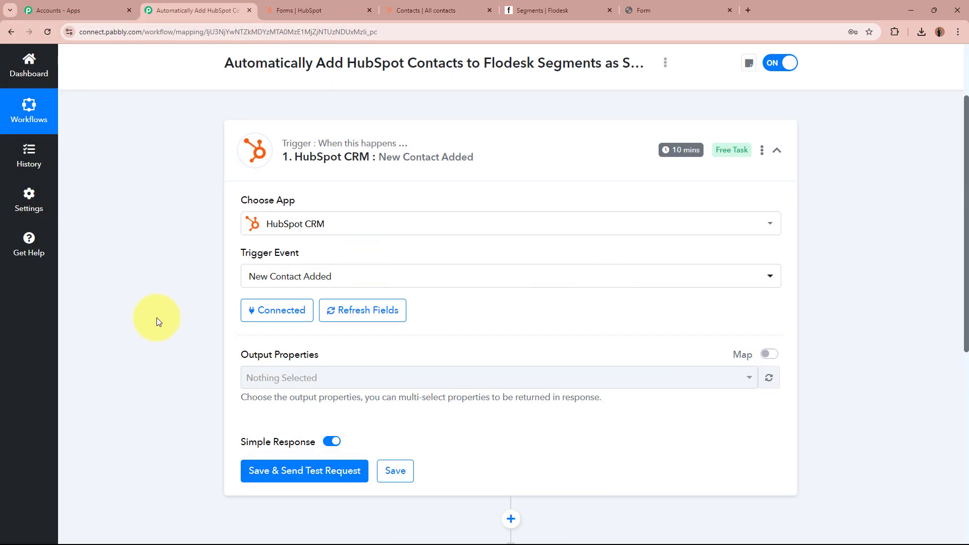
pyautogui.scroll(-2, 156, 316)
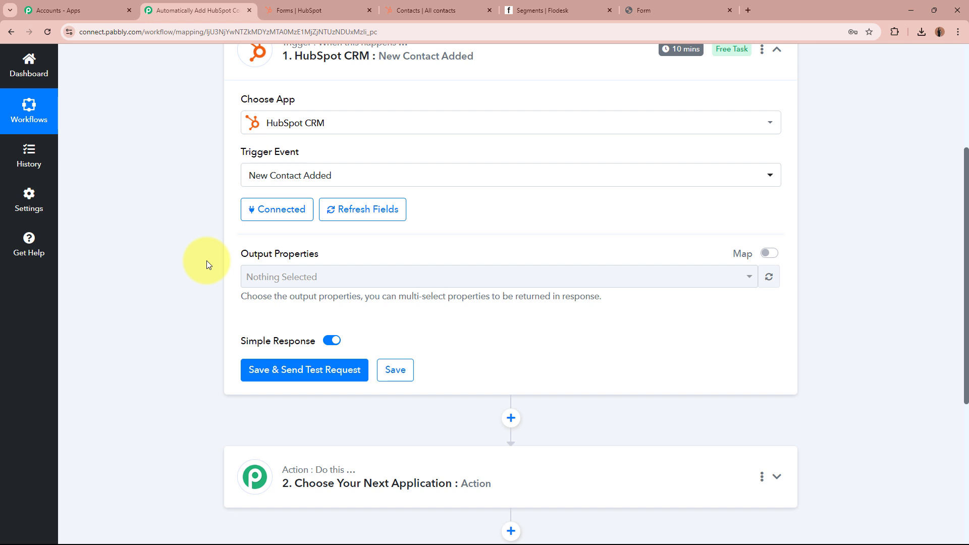
pyautogui.click(682, 9)
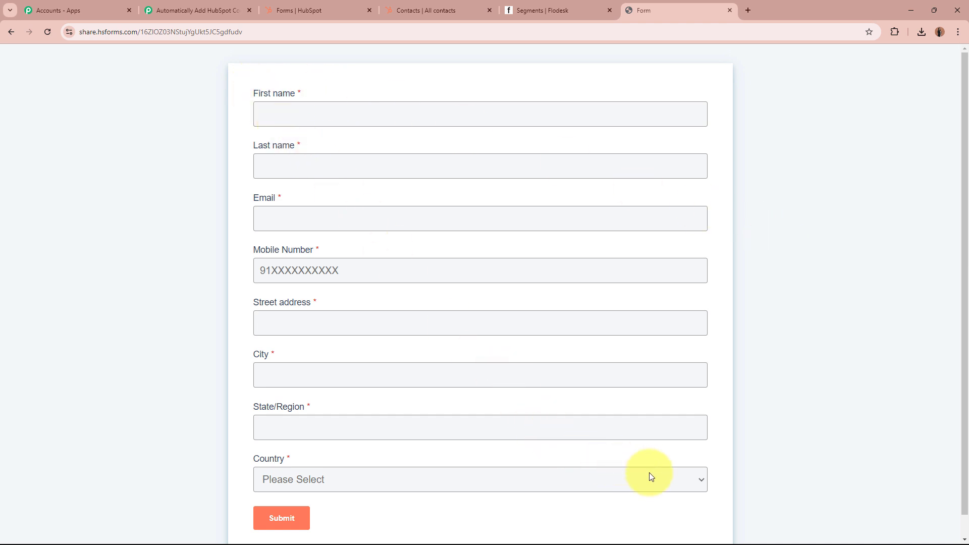
# Review the blank form's First name, Last name, Email, Mobile Number, Street address, City and Country fields.
pyautogui.tripleClick(255, 93)
pyautogui.tripleClick(324, 149)
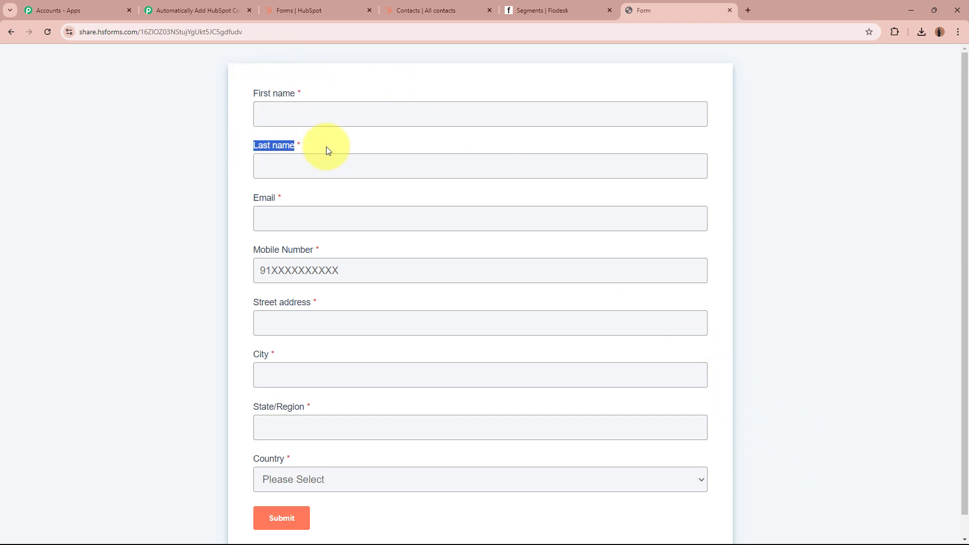
pyautogui.tripleClick(262, 198)
pyautogui.tripleClick(257, 251)
pyautogui.tripleClick(252, 307)
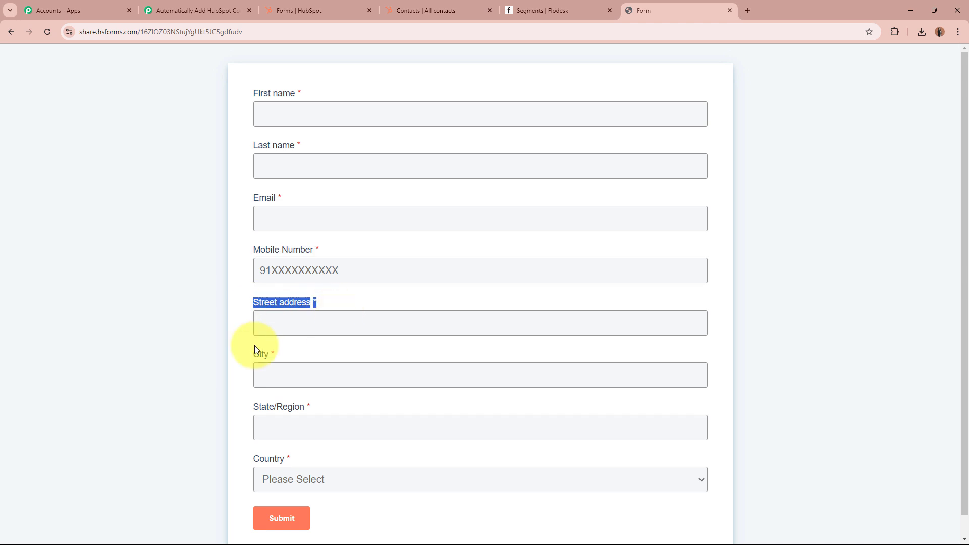
pyautogui.tripleClick(256, 353)
pyautogui.click(257, 462)
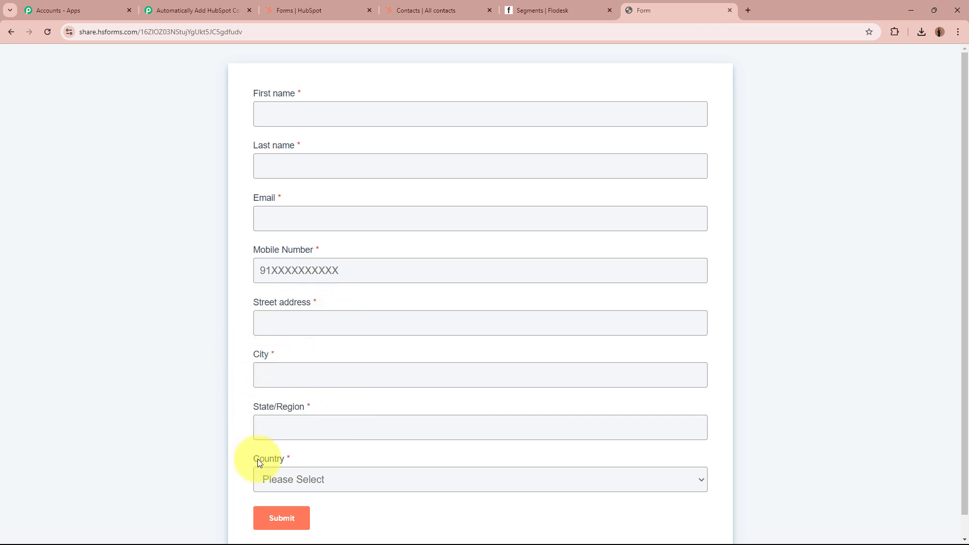
pyautogui.click(152, 425)
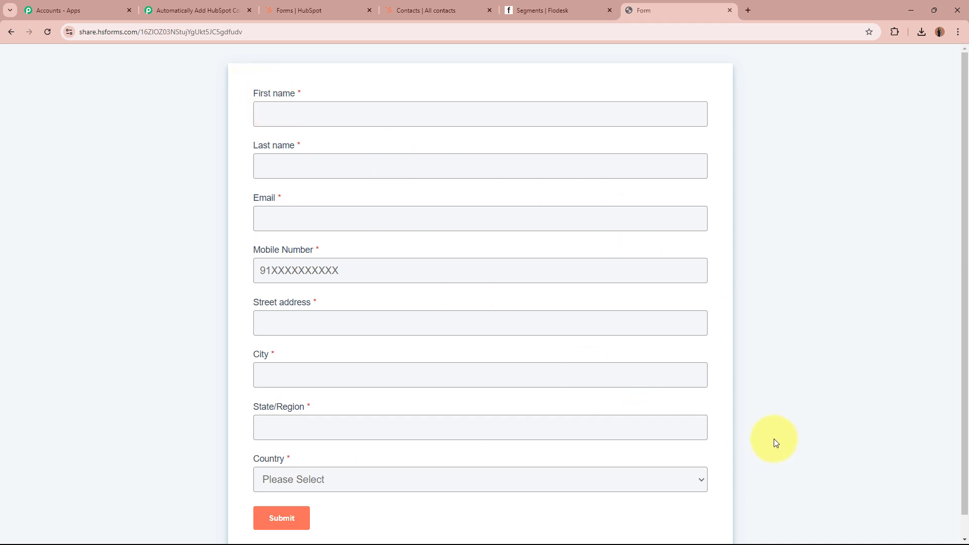
# Add First Name, Last Name and Email to the trigger's output properties.
pyautogui.click(198, 11)
pyautogui.click(434, 277)
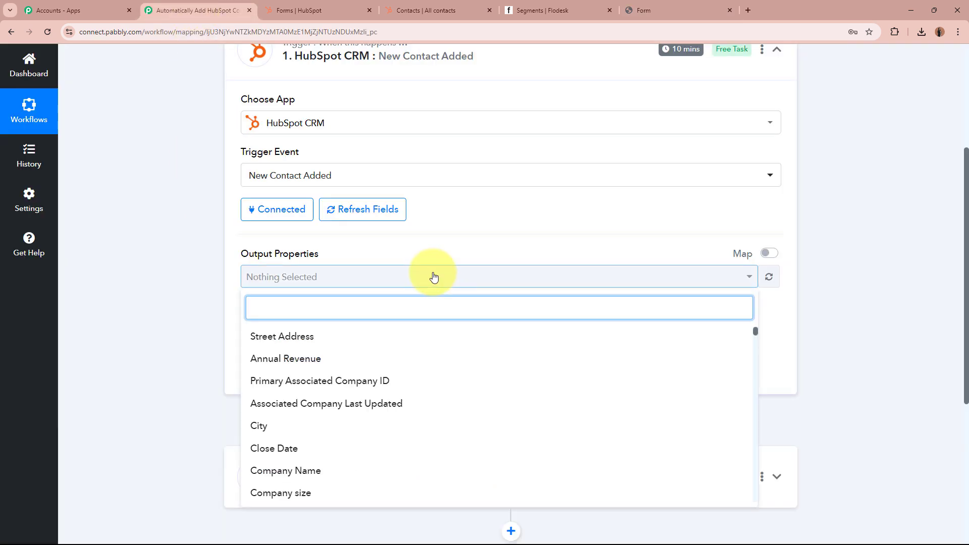
pyautogui.write('Firs')
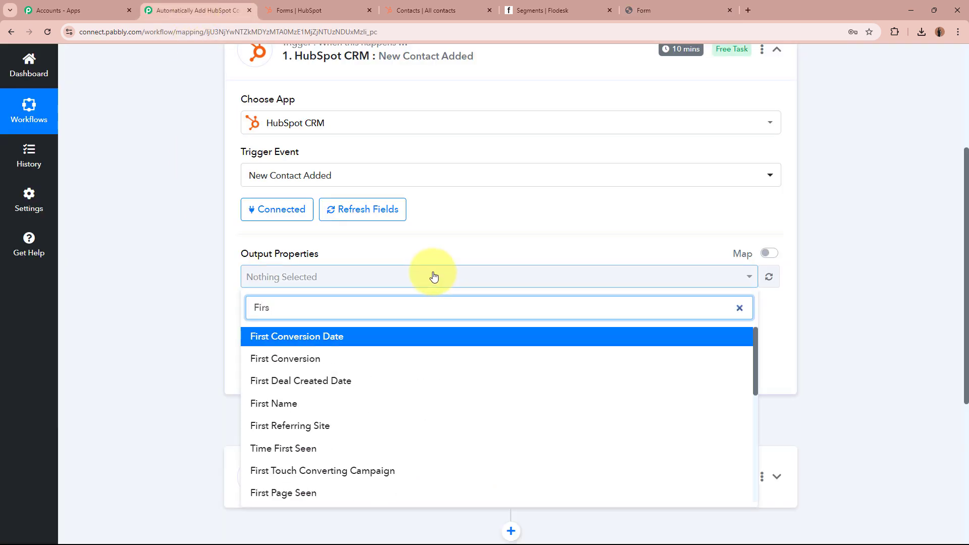
pyautogui.click(363, 403)
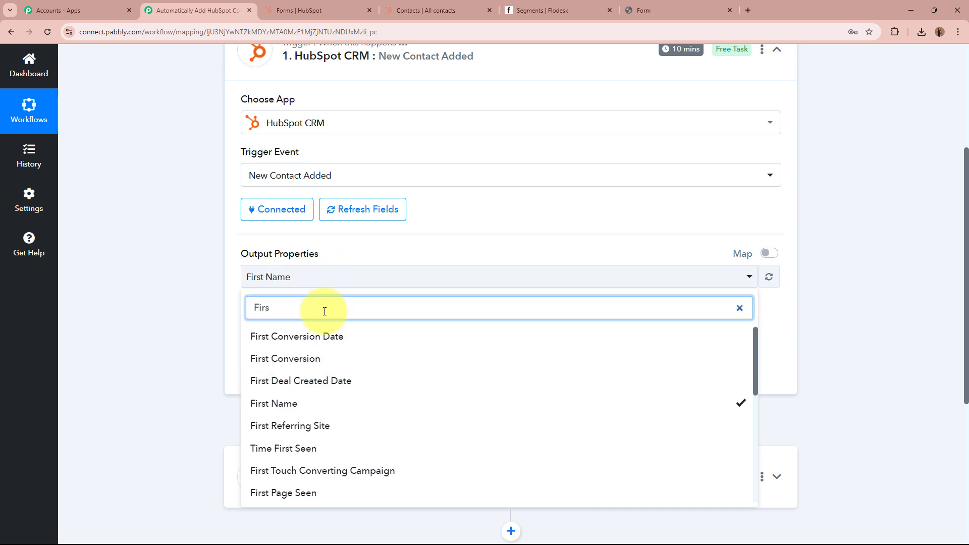
pyautogui.press('BackSpace')
pyautogui.press('BackSpace')
pyautogui.press('BackSpace')
pyautogui.press('BackSpace')
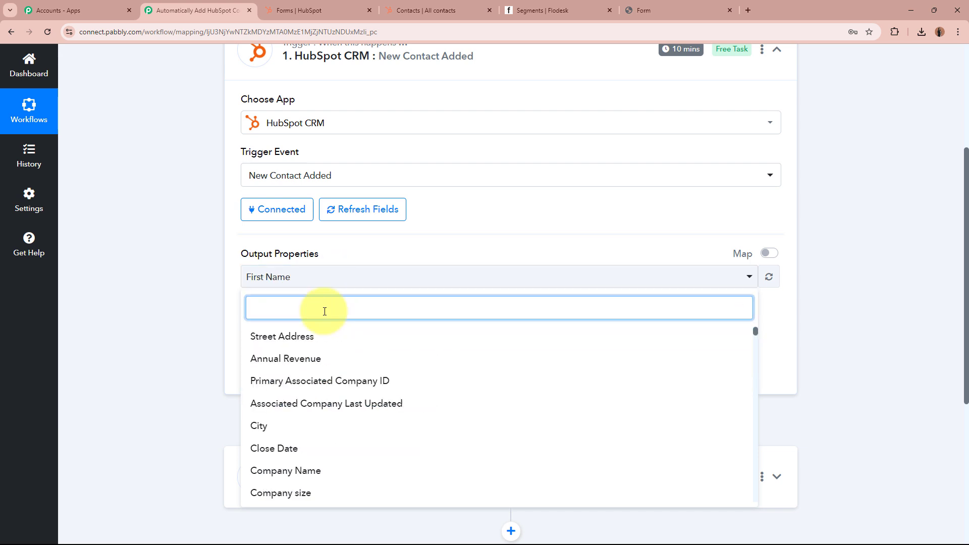
pyautogui.write('Last')
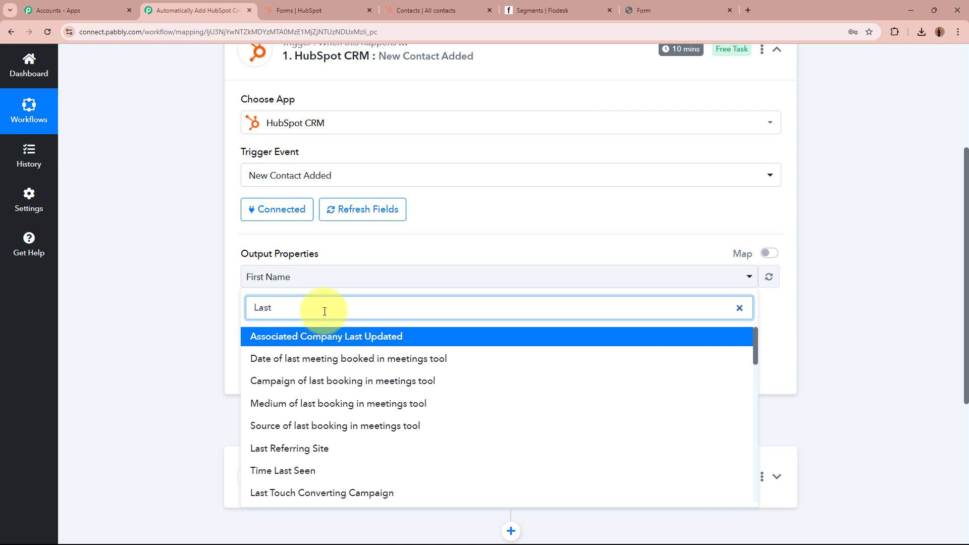
pyautogui.write(' Nam')
pyautogui.click(336, 338)
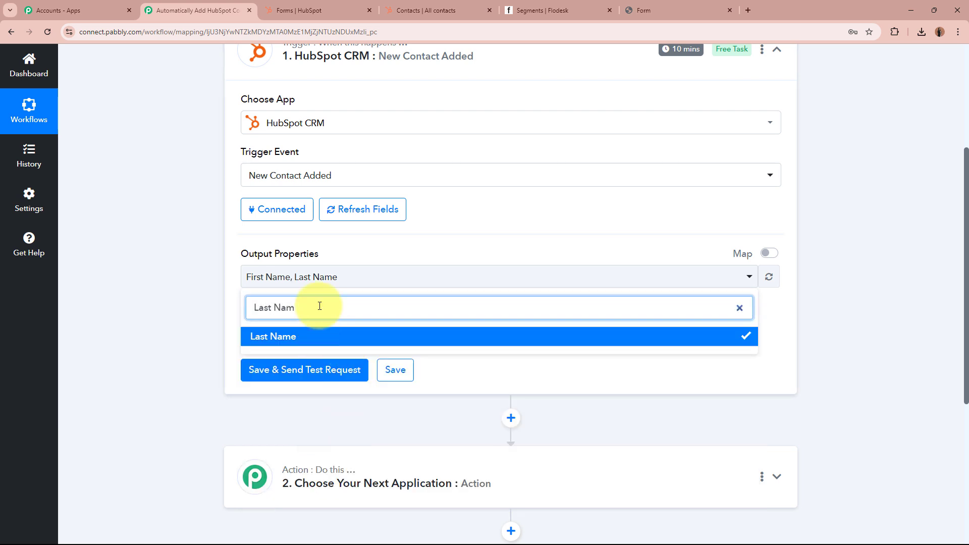
pyautogui.press('BackSpace')
pyautogui.press('BackSpace')
pyautogui.press('BackSpace')
pyautogui.press('BackSpace')
pyautogui.press('BackSpace')
pyautogui.press('BackSpace')
pyautogui.press('BackSpace')
pyautogui.press('BackSpace')
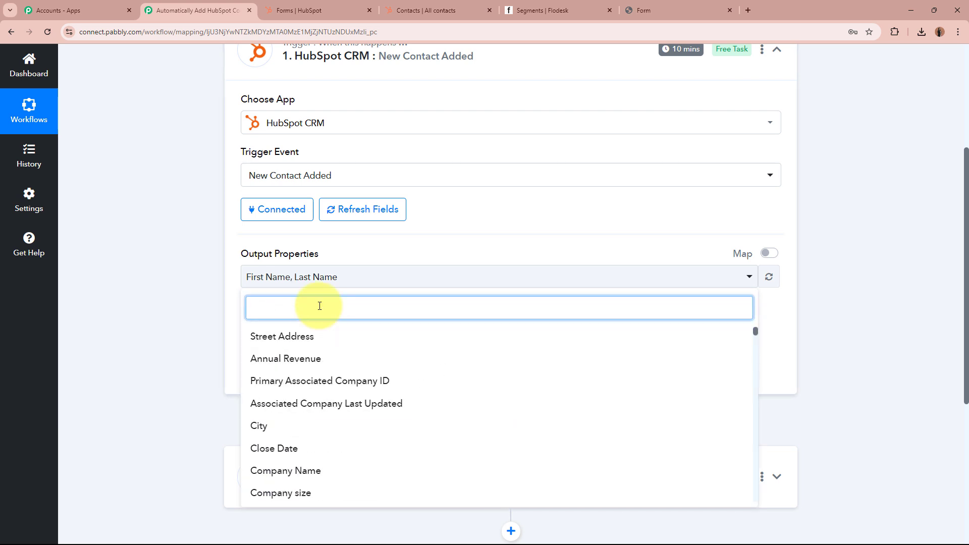
pyautogui.write('Email')
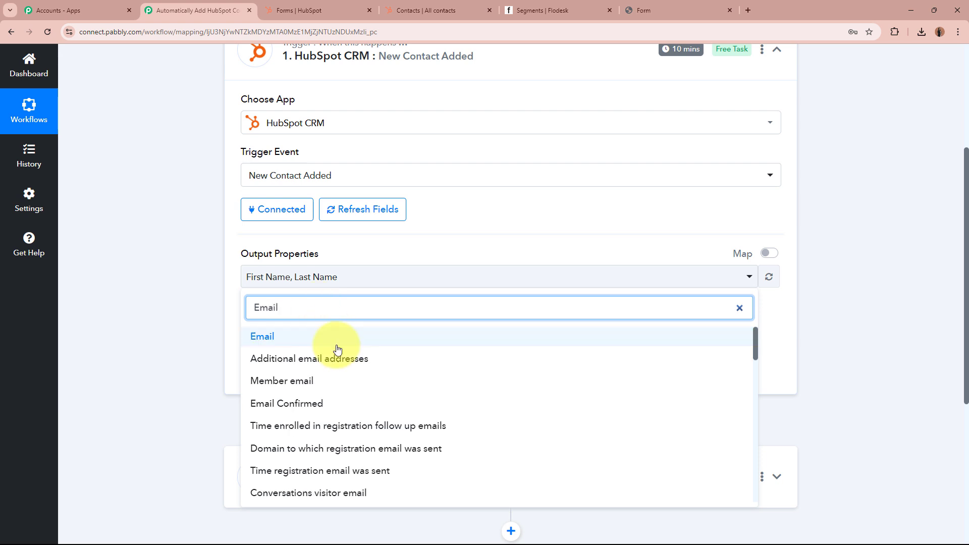
pyautogui.click(341, 336)
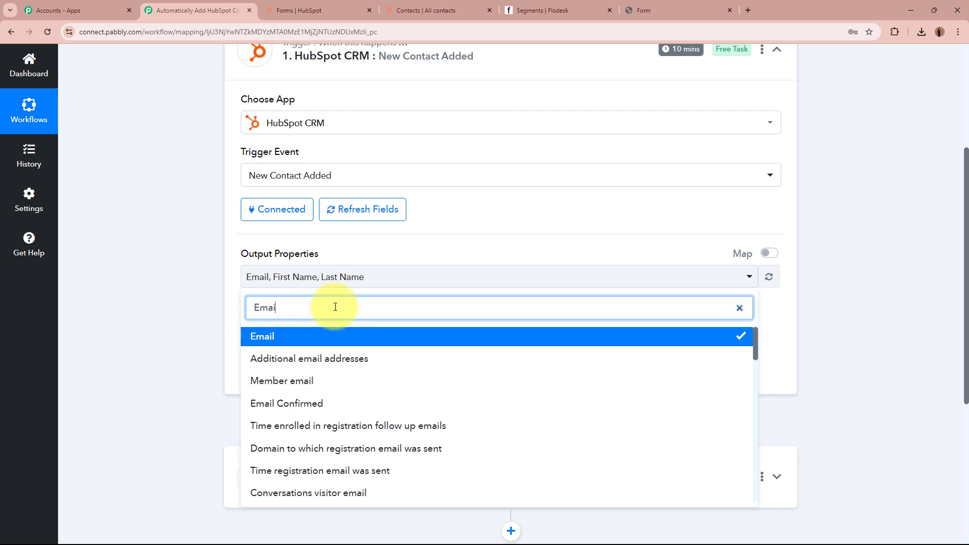
pyautogui.press('BackSpace')
pyautogui.press('BackSpace')
pyautogui.press('BackSpace')
pyautogui.press('BackSpace')
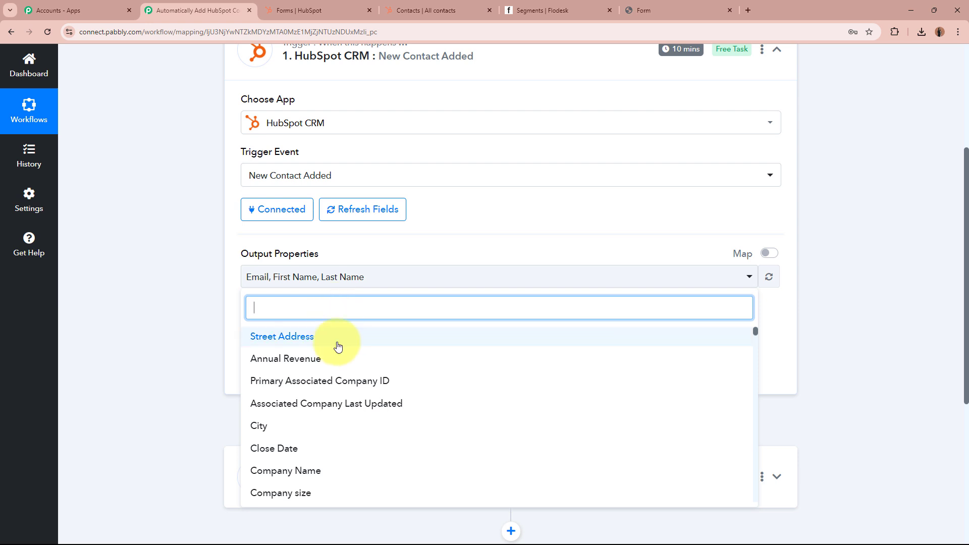
# Add Street Address, City, State/Region Code and Country to the output properties.
pyautogui.click(339, 341)
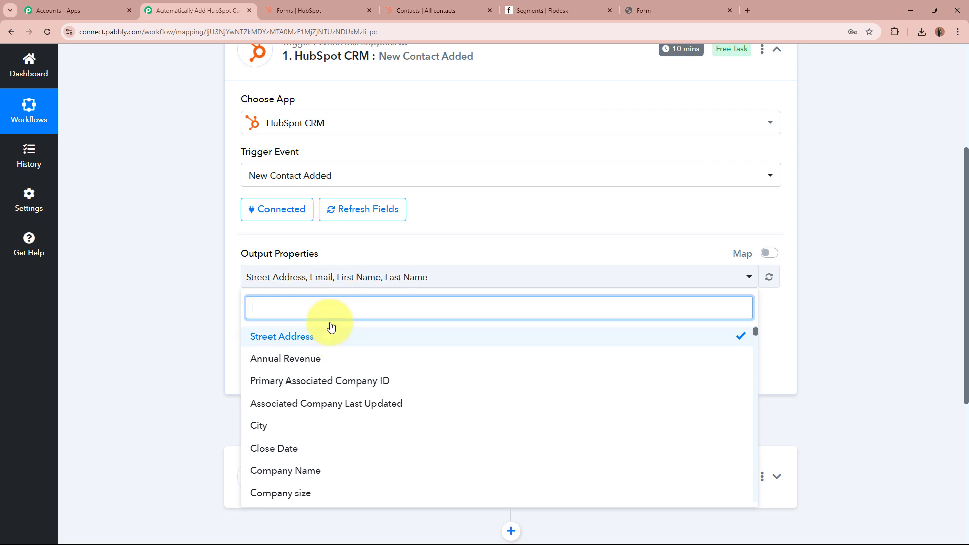
pyautogui.click(318, 426)
pyautogui.write('STATE')
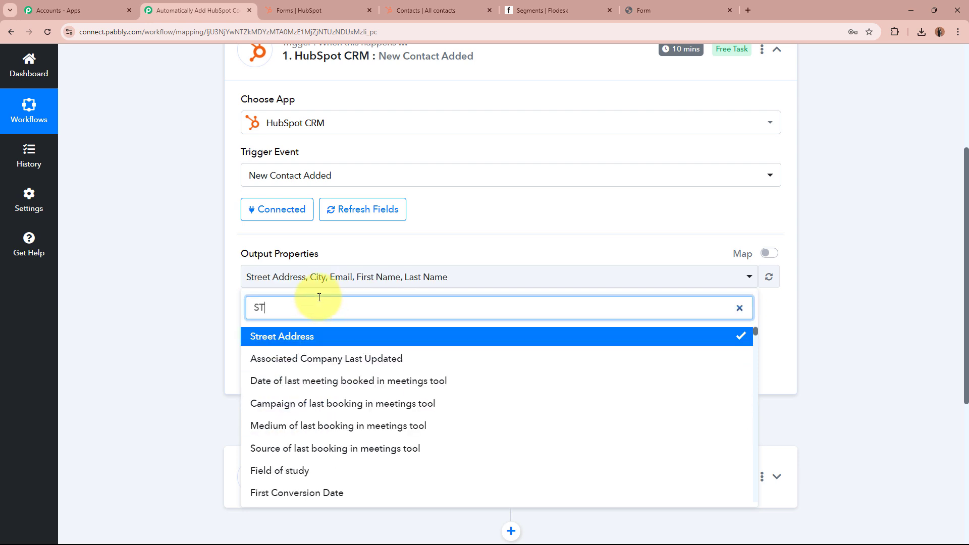
pyautogui.click(310, 336)
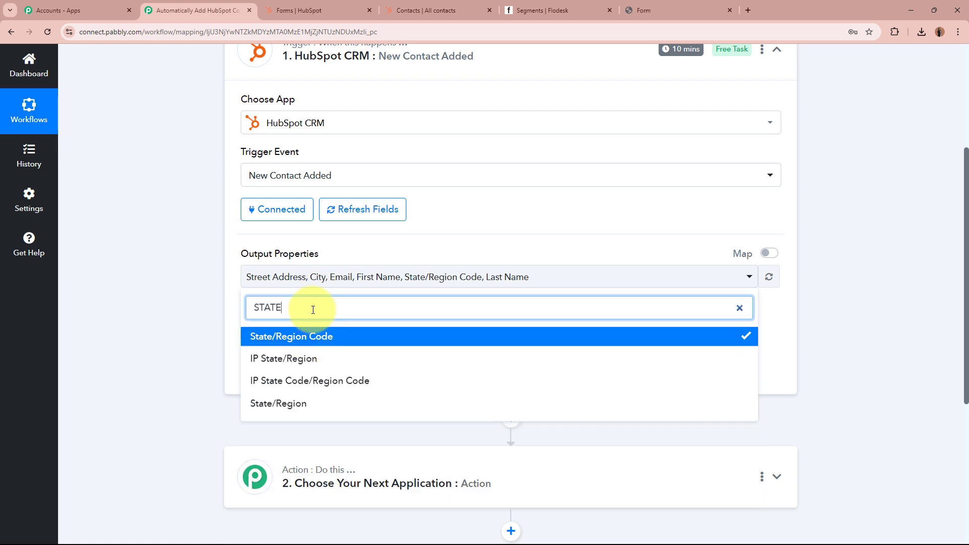
pyautogui.press('BackSpace')
pyautogui.press('BackSpace')
pyautogui.press('BackSpace')
pyautogui.press('BackSpace')
pyautogui.press('BackSpace')
pyautogui.write('Cou')
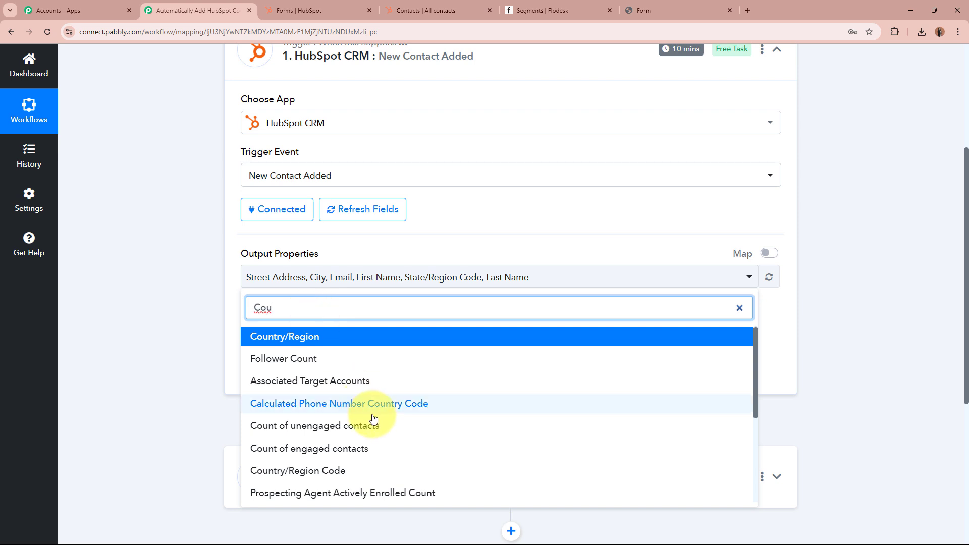
pyautogui.scroll(-3, 385, 418)
pyautogui.click(309, 486)
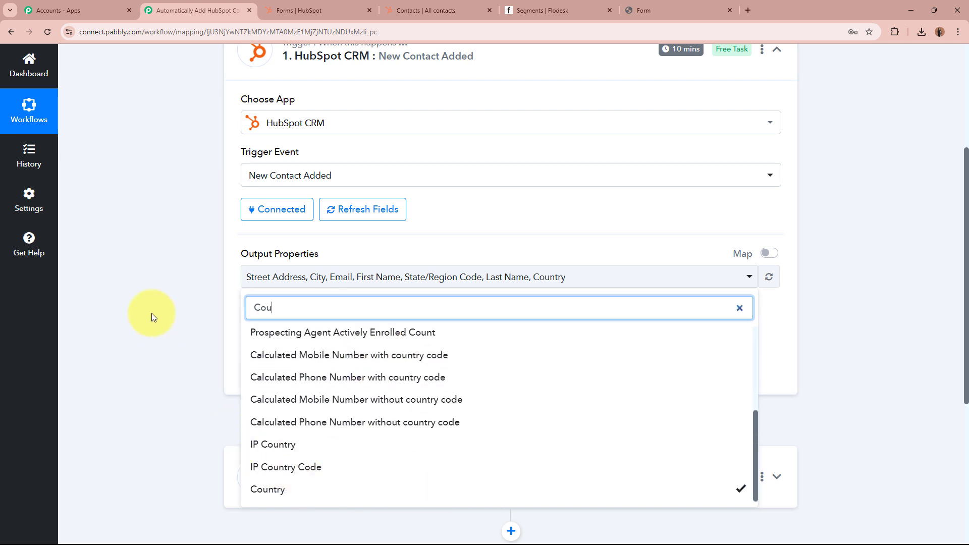
pyautogui.click(152, 316)
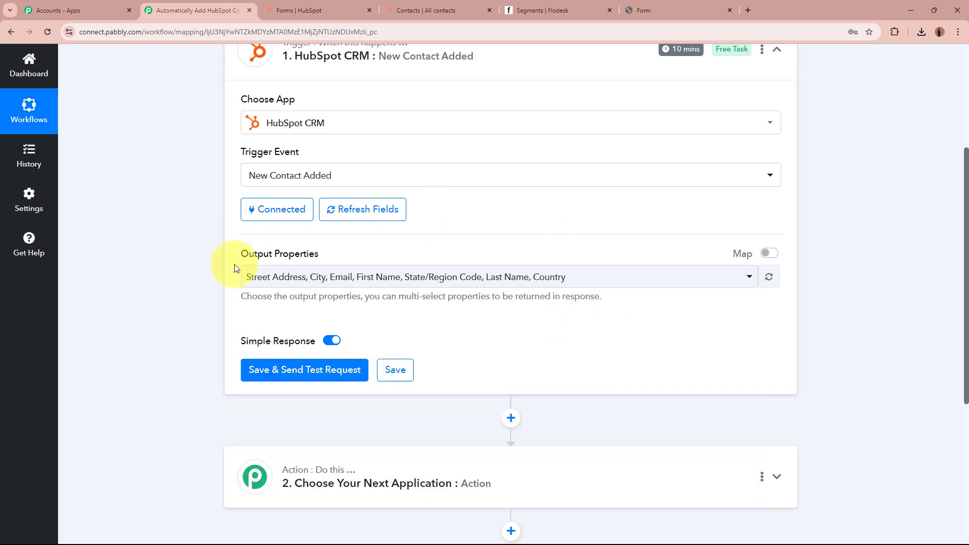
# Add Phone Number to the output properties, then return to the HubSpot form.
pyautogui.click(525, 279)
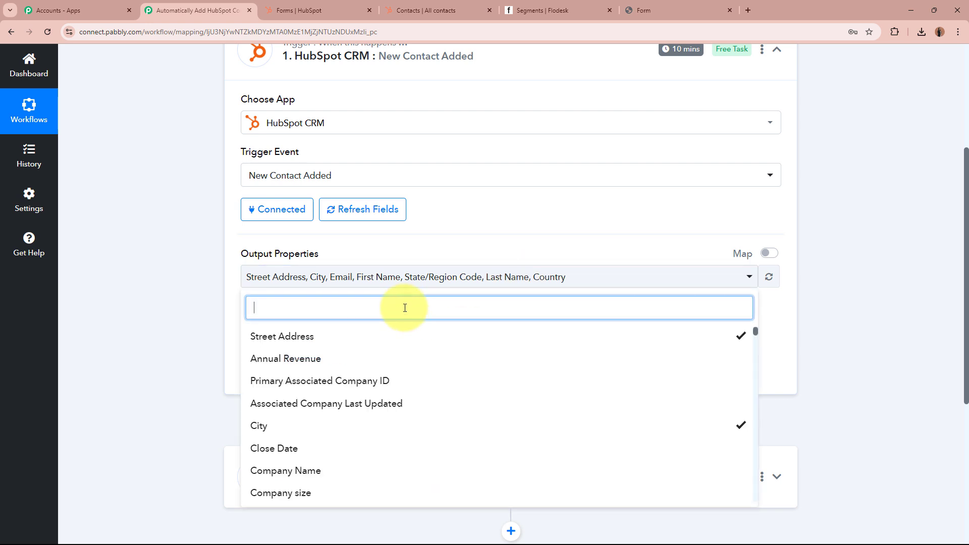
pyautogui.write('Phone')
pyautogui.click(280, 487)
pyautogui.click(163, 378)
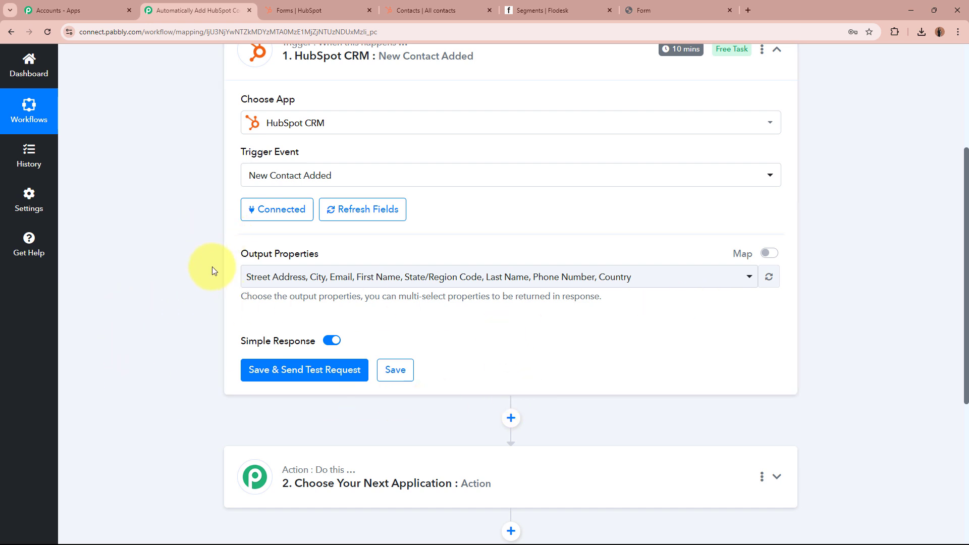
pyautogui.click(575, 279)
pyautogui.scroll(-3, 368, 398)
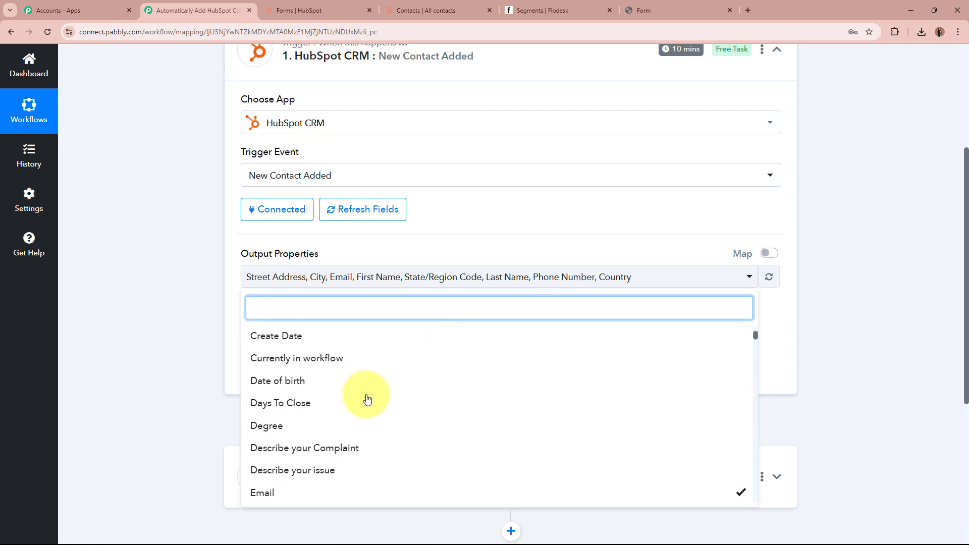
pyautogui.click(135, 321)
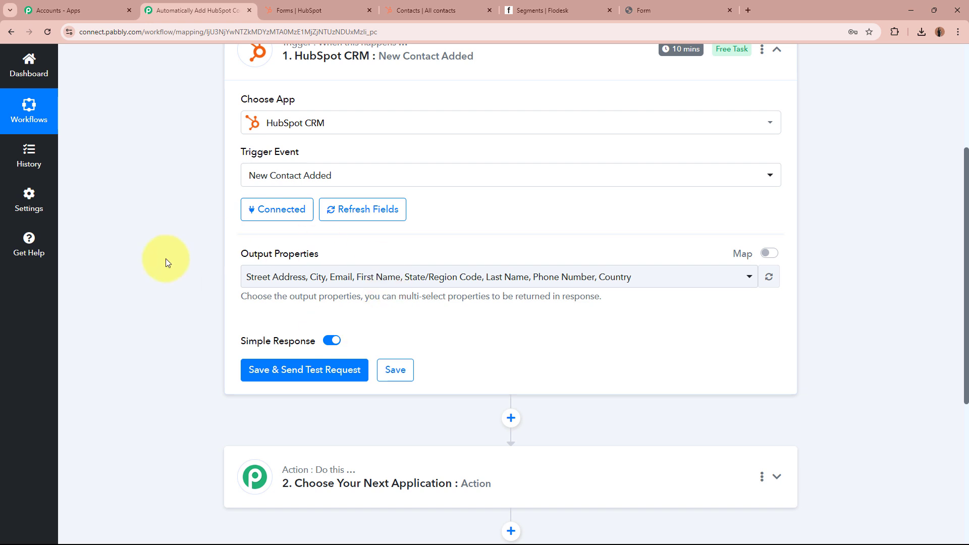
pyautogui.scroll(-3, 161, 267)
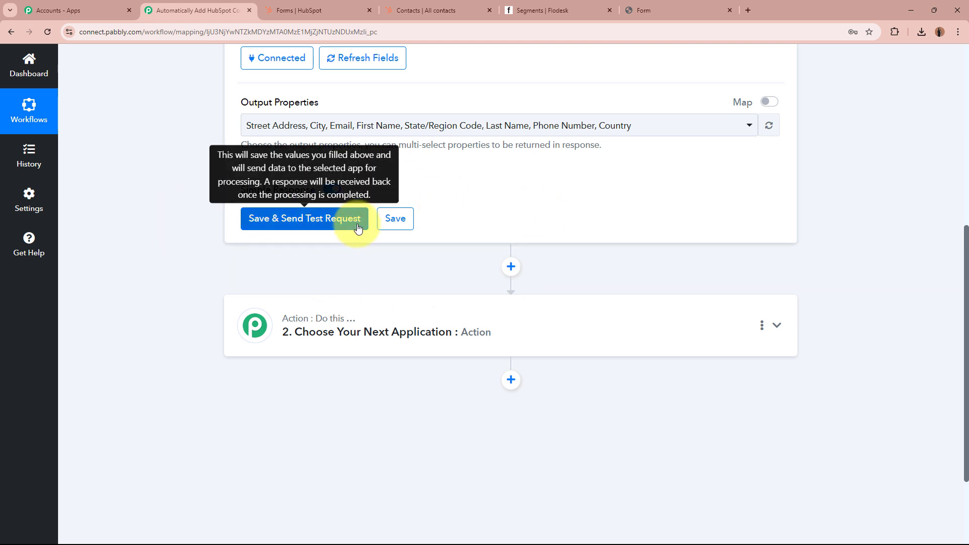
pyautogui.click(707, 10)
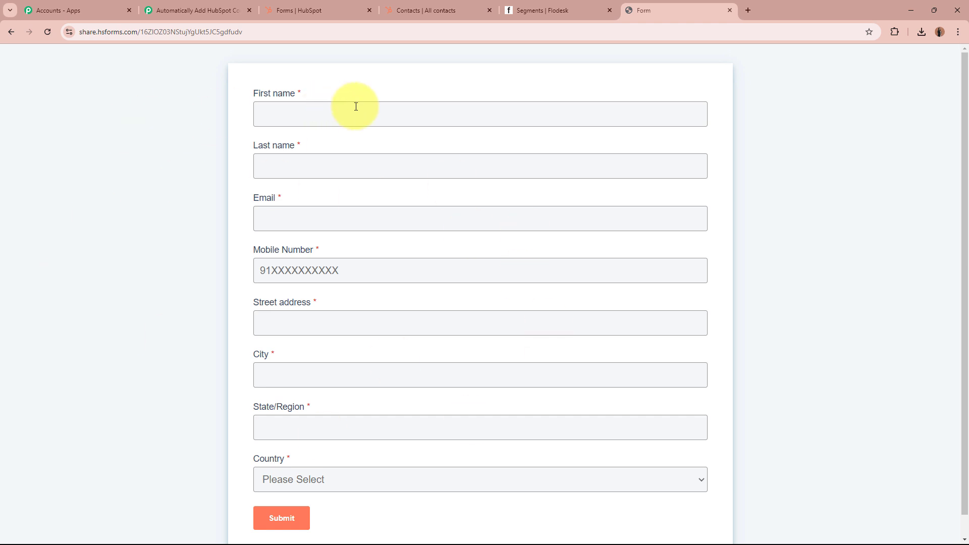
# Enter the test lead's first and last name, email and mobile number.
pyautogui.click(380, 113)
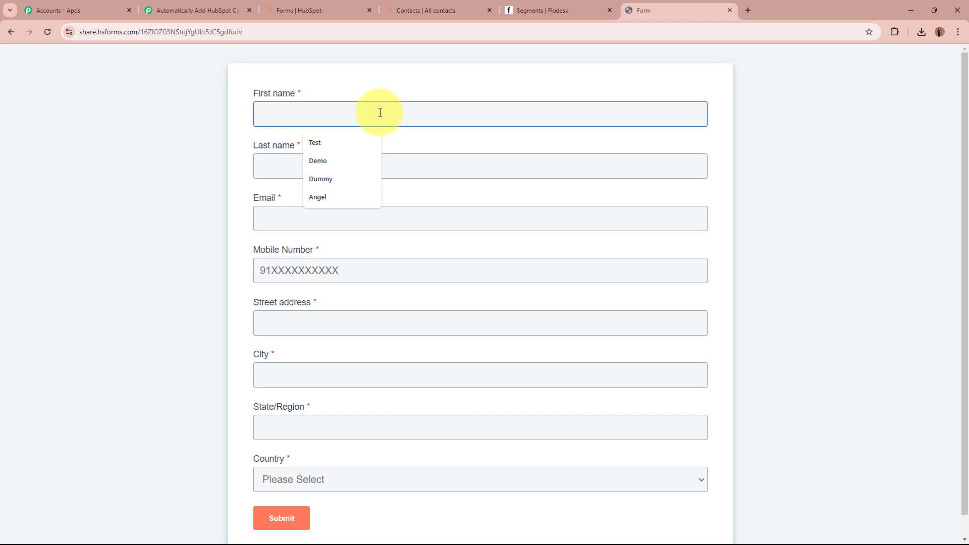
pyautogui.write('Smar')
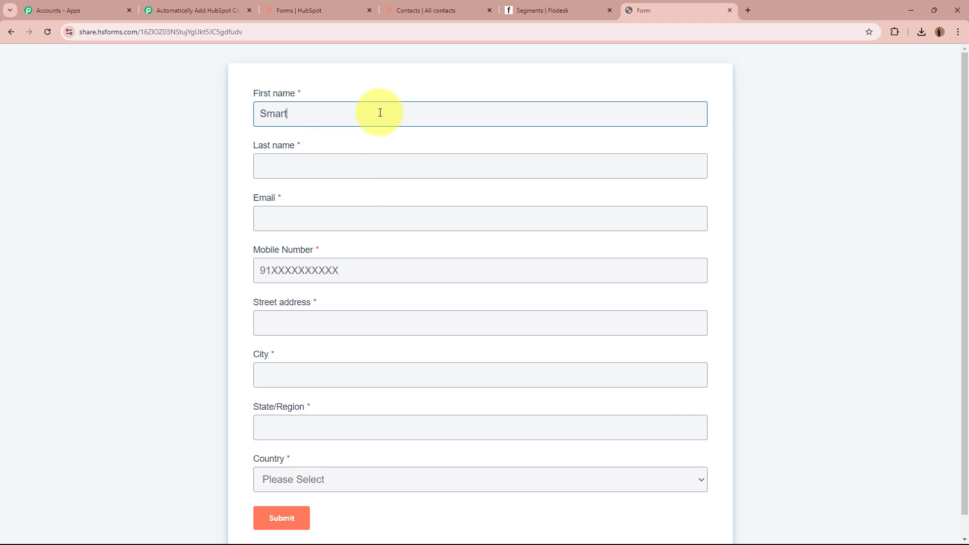
pyautogui.write('t')
pyautogui.click(390, 174)
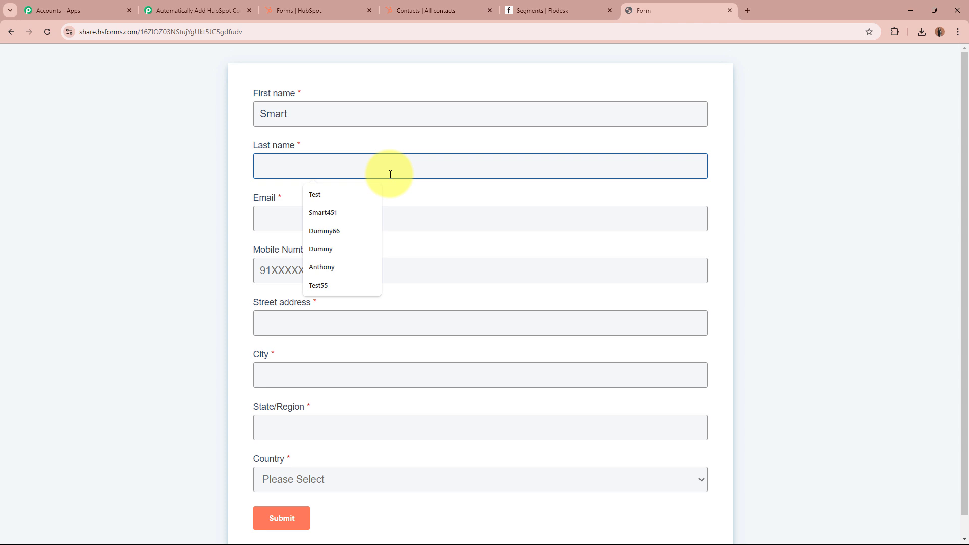
pyautogui.write('Lead')
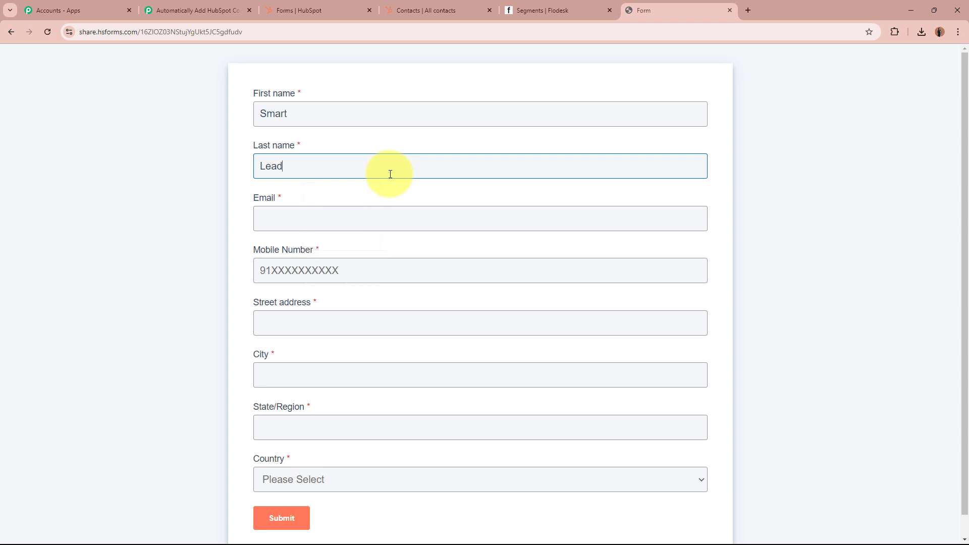
pyautogui.click(381, 213)
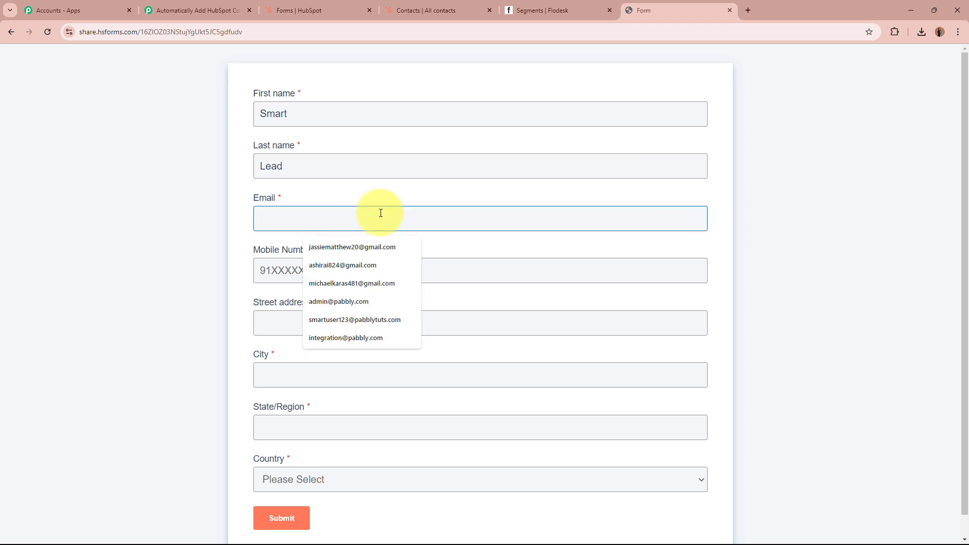
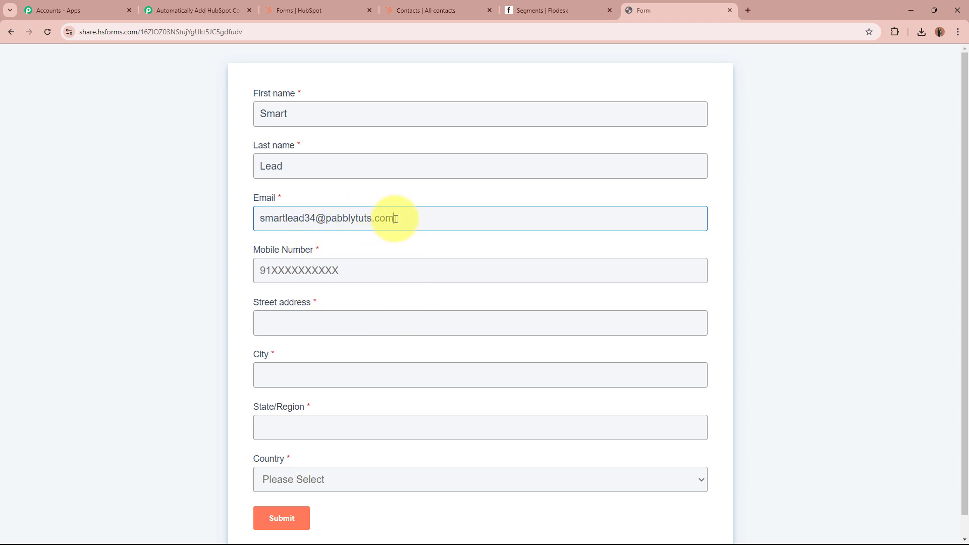
pyautogui.click(356, 268)
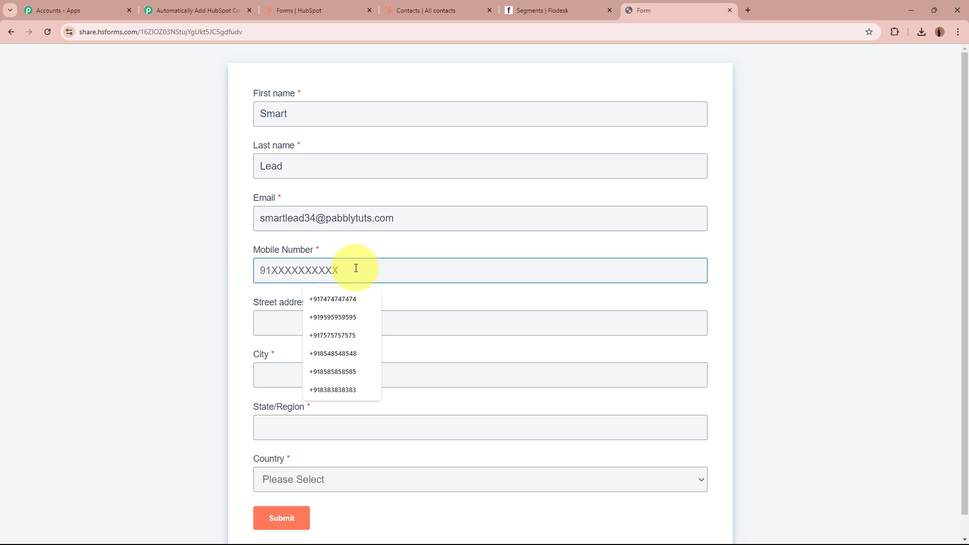
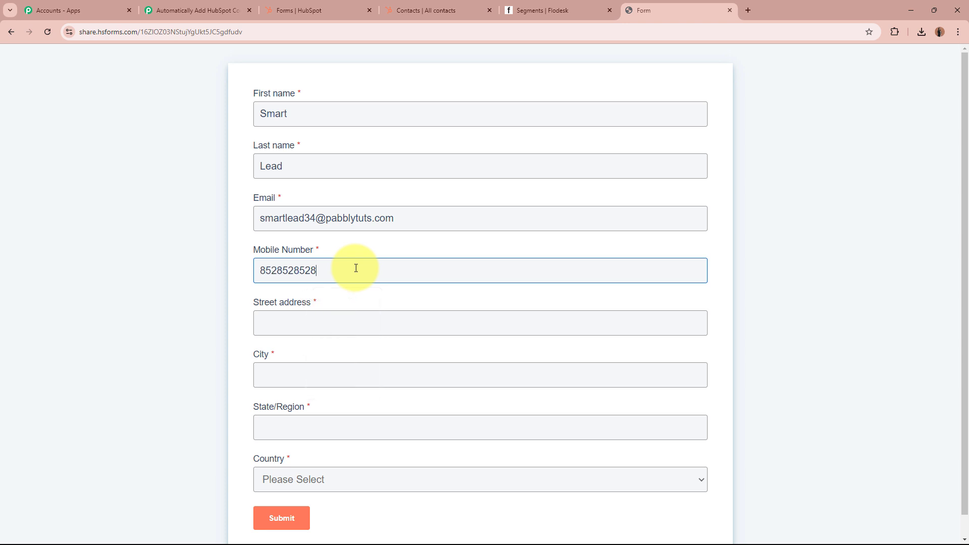
# Fill in the street address, Bhopal, Madhya Pradesh and India, then submit the form.
pyautogui.click(355, 320)
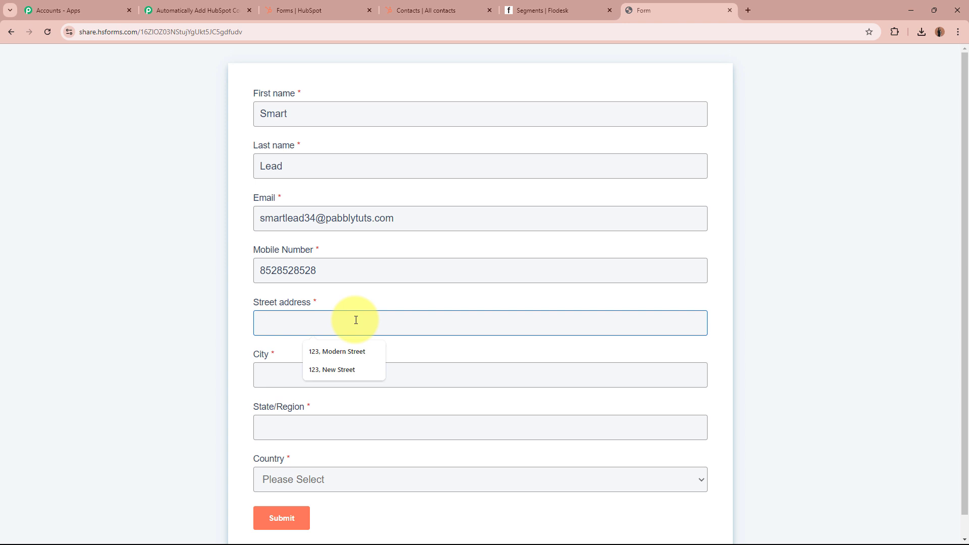
pyautogui.click(326, 373)
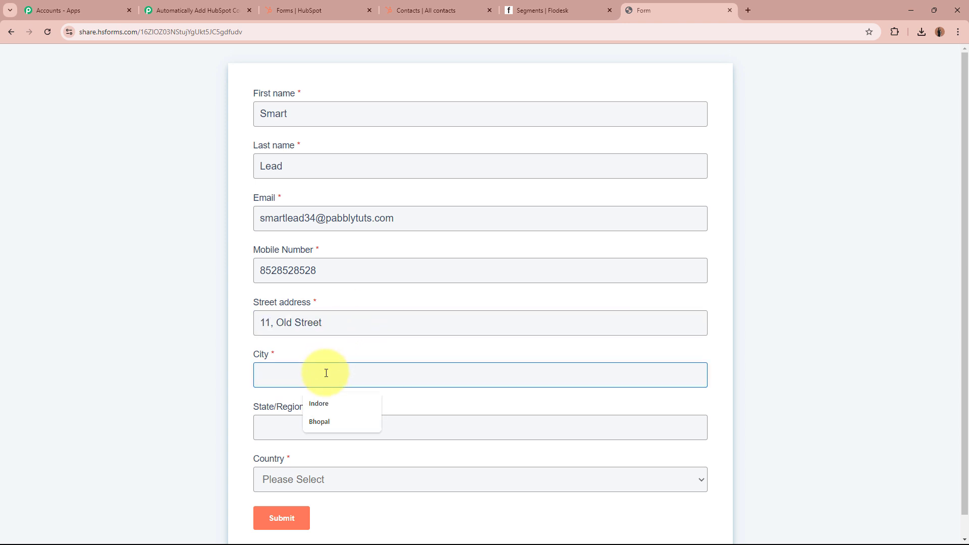
pyautogui.write('Bhopa')
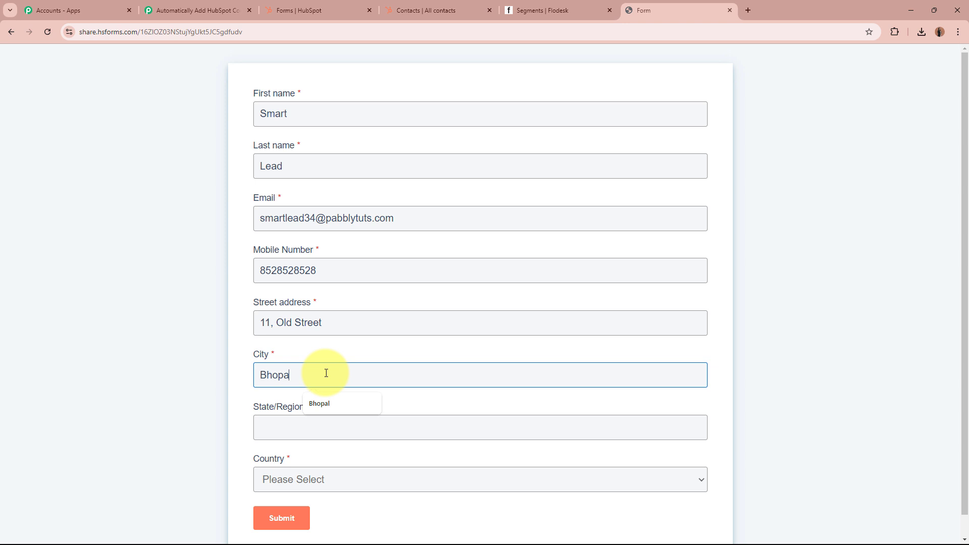
pyautogui.write('l')
pyautogui.click(335, 434)
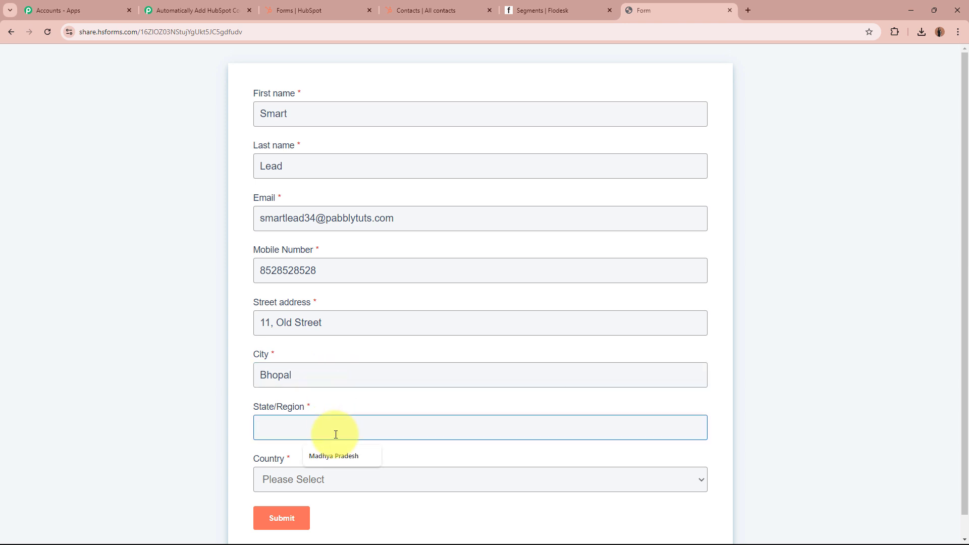
pyautogui.write('MA')
pyautogui.click(334, 456)
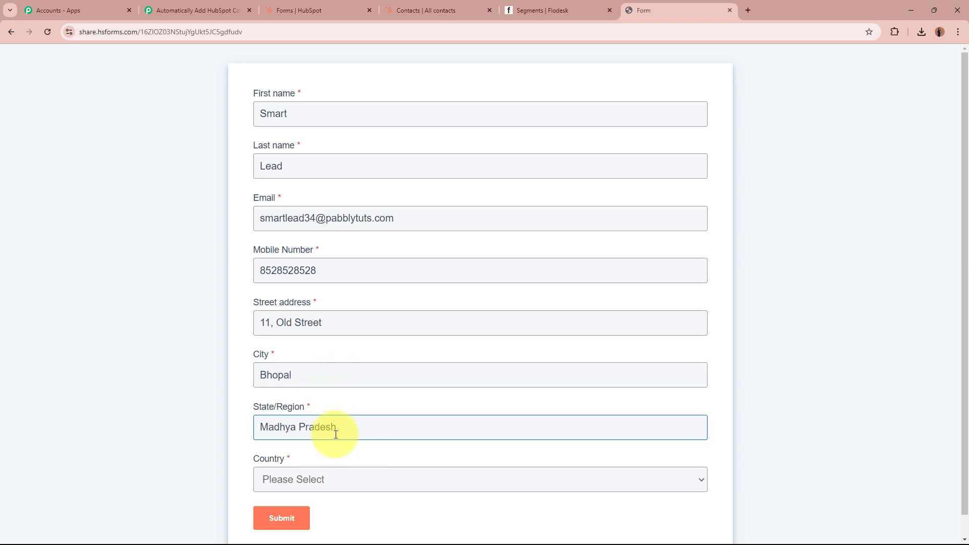
pyautogui.scroll(-1, 335, 456)
pyautogui.click(335, 459)
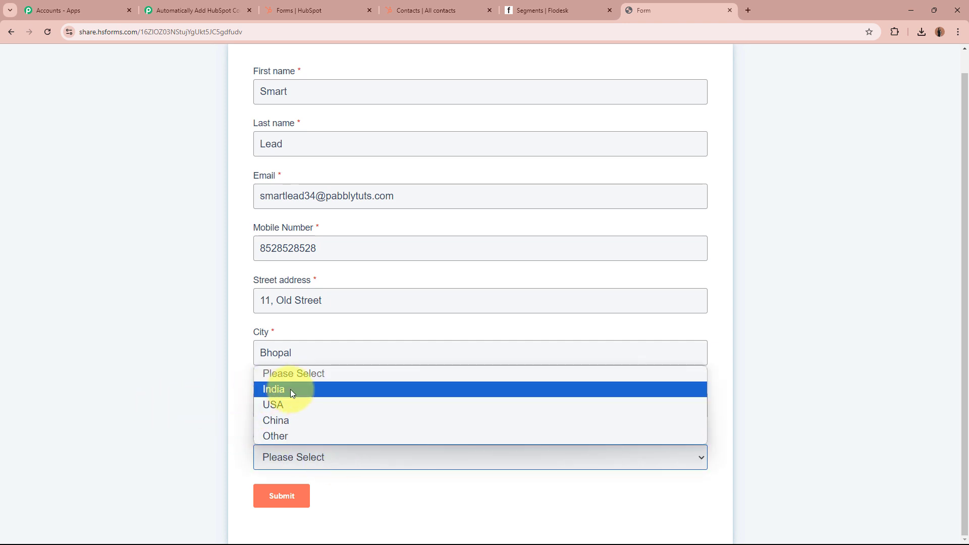
pyautogui.click(326, 392)
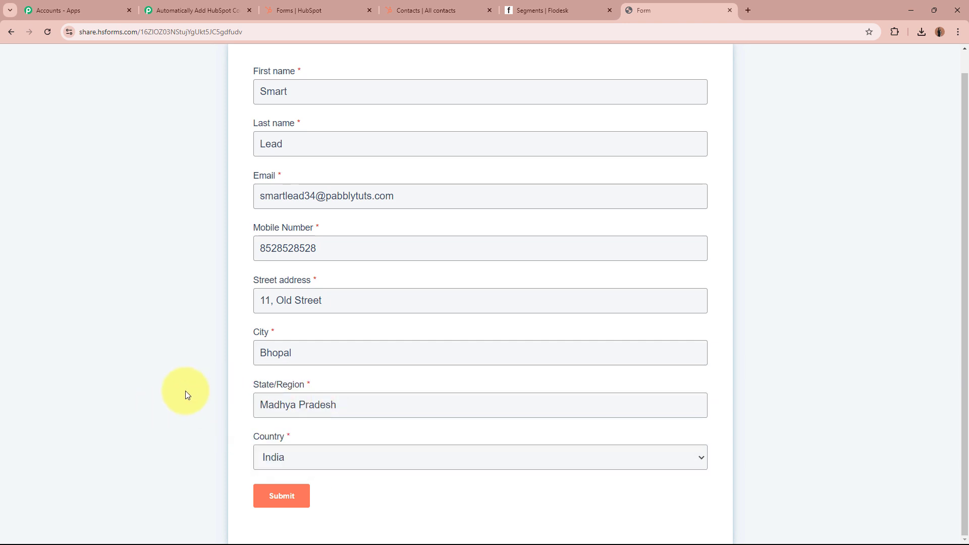
pyautogui.scroll(1, 184, 387)
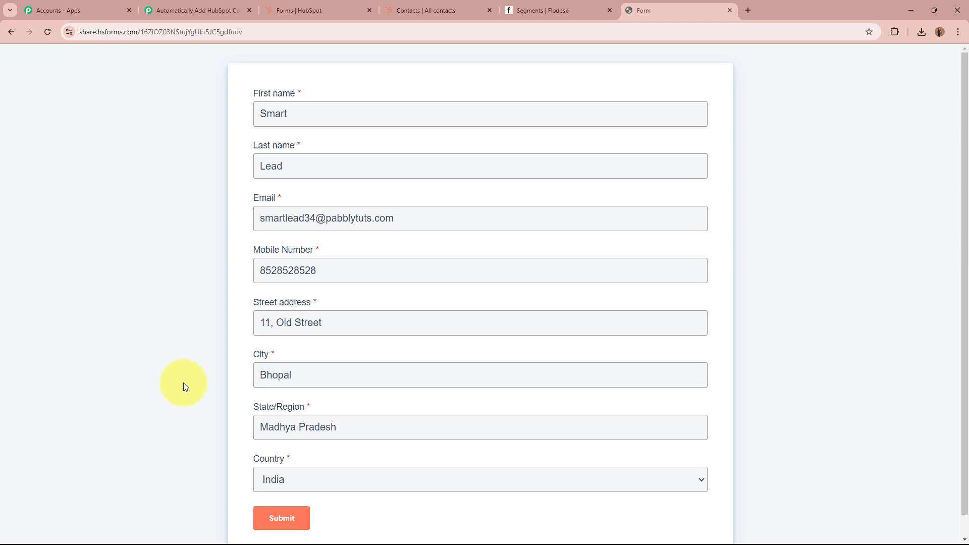
pyautogui.scroll(-1, 183, 383)
pyautogui.click(275, 501)
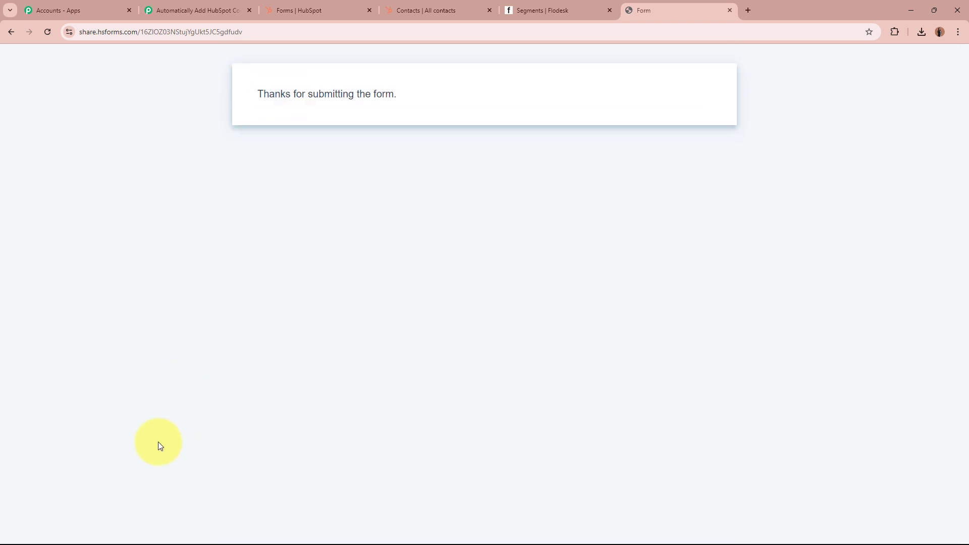
# Check the submission confirmation and open the new contact in HubSpot's contacts list.
pyautogui.moveTo(255, 89); pyautogui.dragTo(437, 90)
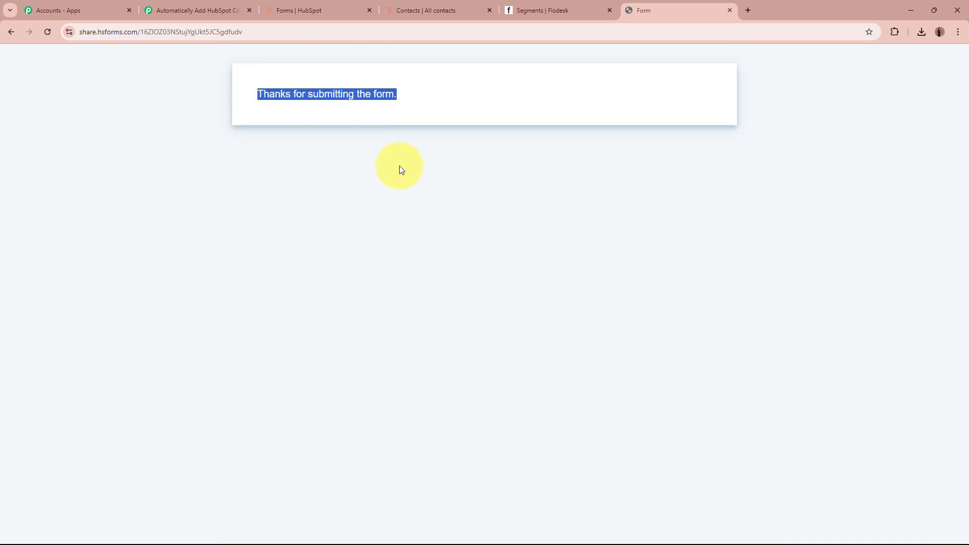
pyautogui.click(333, 83)
pyautogui.click(434, 8)
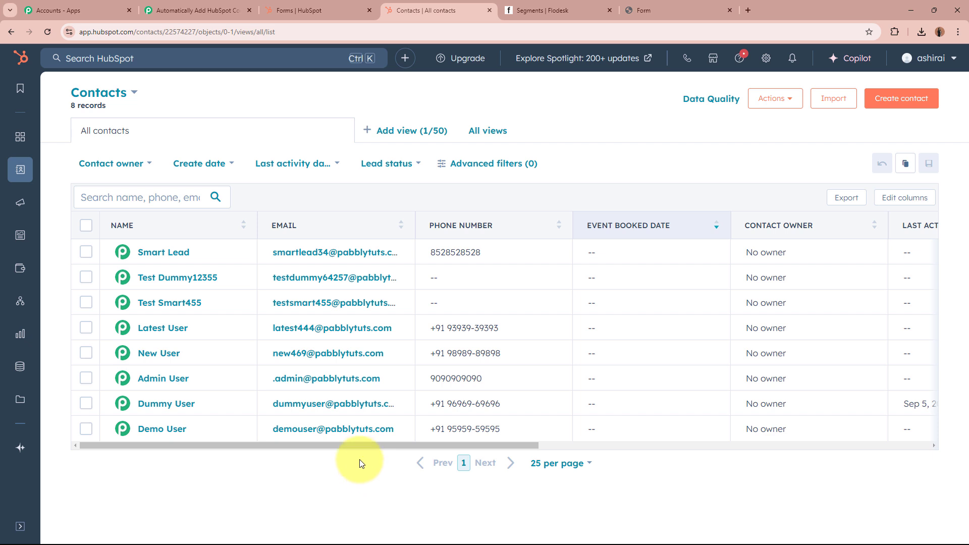
pyautogui.click(144, 256)
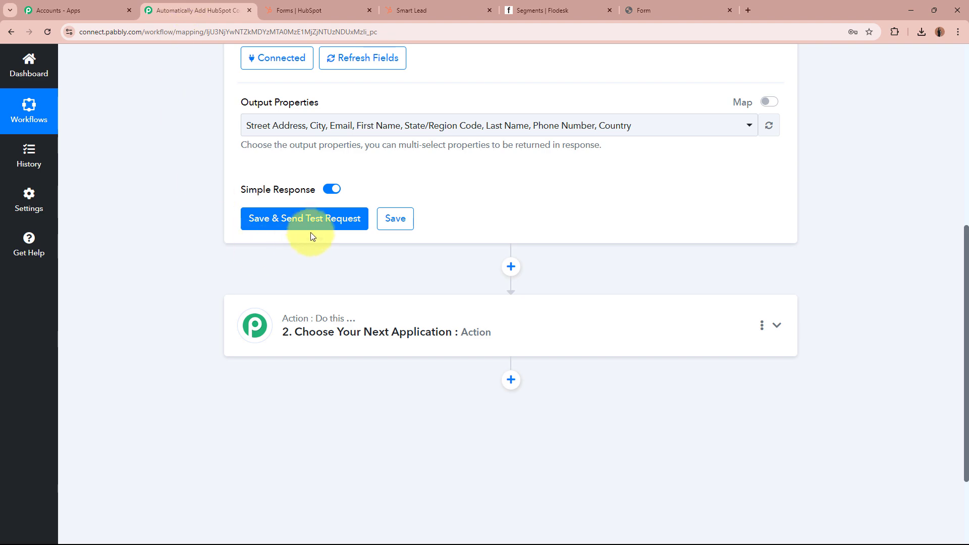
# Send a test request on the HubSpot trigger and compare it with the contact record.
pyautogui.click(309, 222)
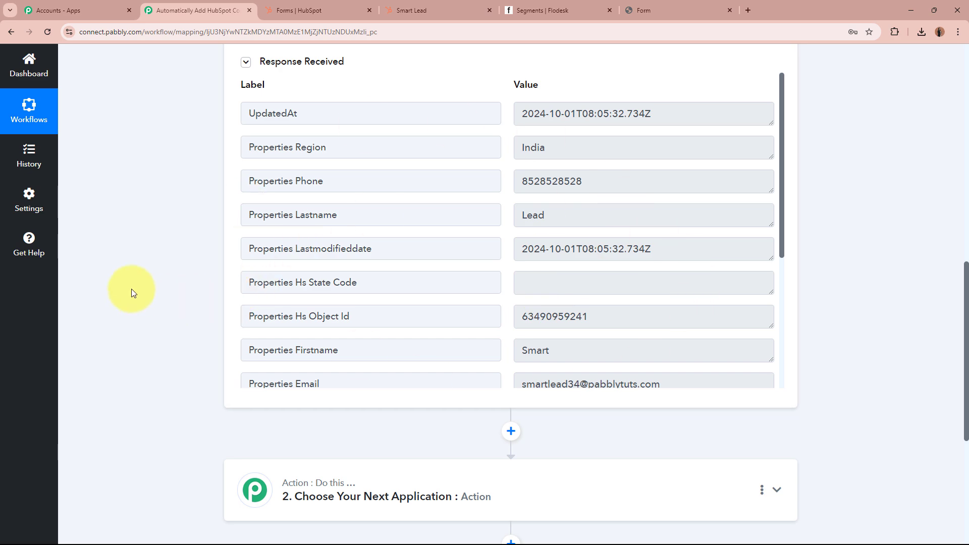
pyautogui.click(457, 10)
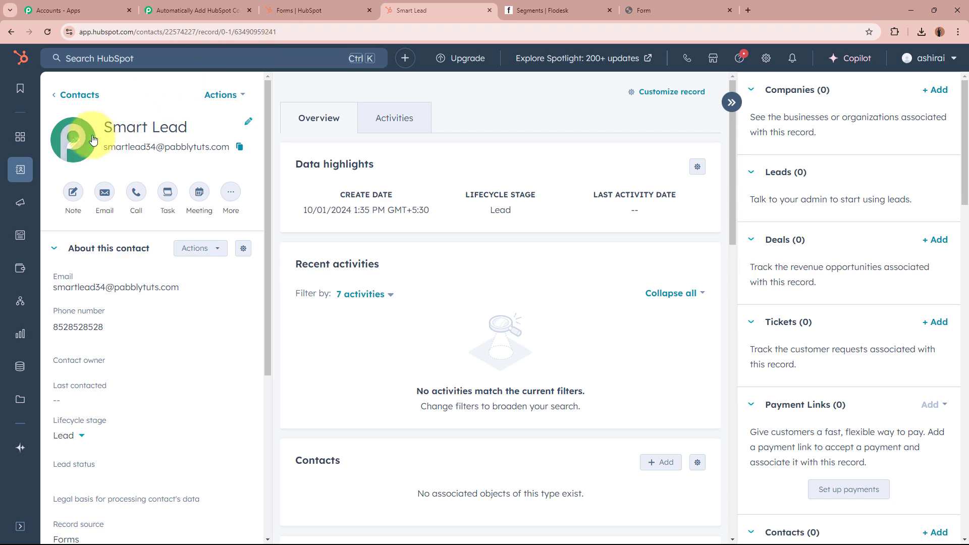
pyautogui.click(186, 10)
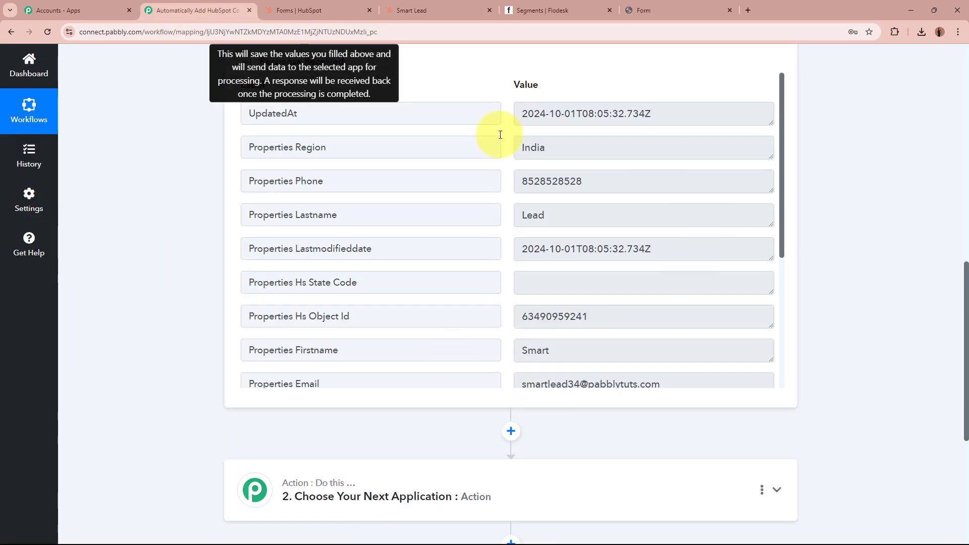
# Check the returned name, phone, region India, timestamp, email and Madhya Pradesh values.
pyautogui.moveTo(508, 349); pyautogui.dragTo(546, 351)
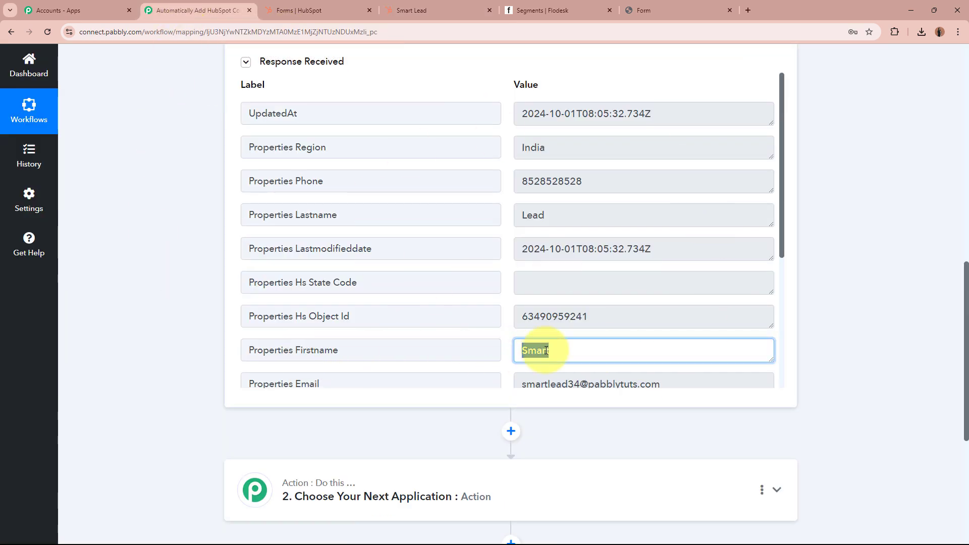
pyautogui.moveTo(552, 212); pyautogui.dragTo(508, 211)
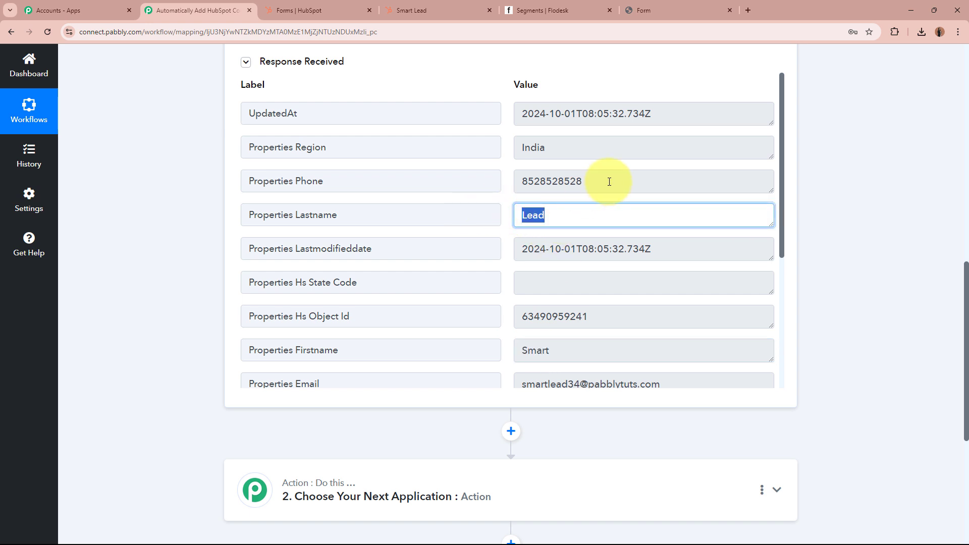
pyautogui.moveTo(610, 180); pyautogui.dragTo(500, 180)
pyautogui.moveTo(570, 148); pyautogui.dragTo(504, 147)
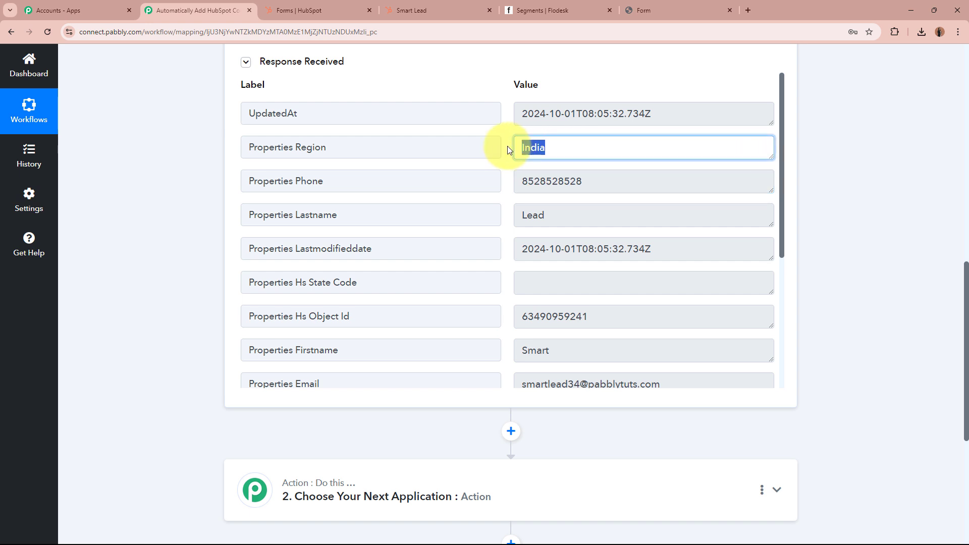
pyautogui.click(548, 145)
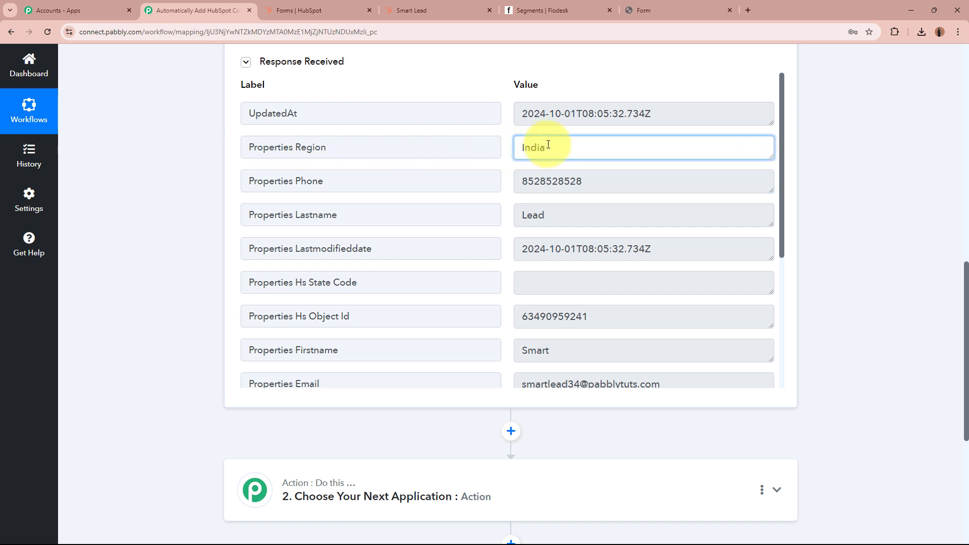
pyautogui.moveTo(694, 108); pyautogui.dragTo(517, 114)
pyautogui.click(665, 118)
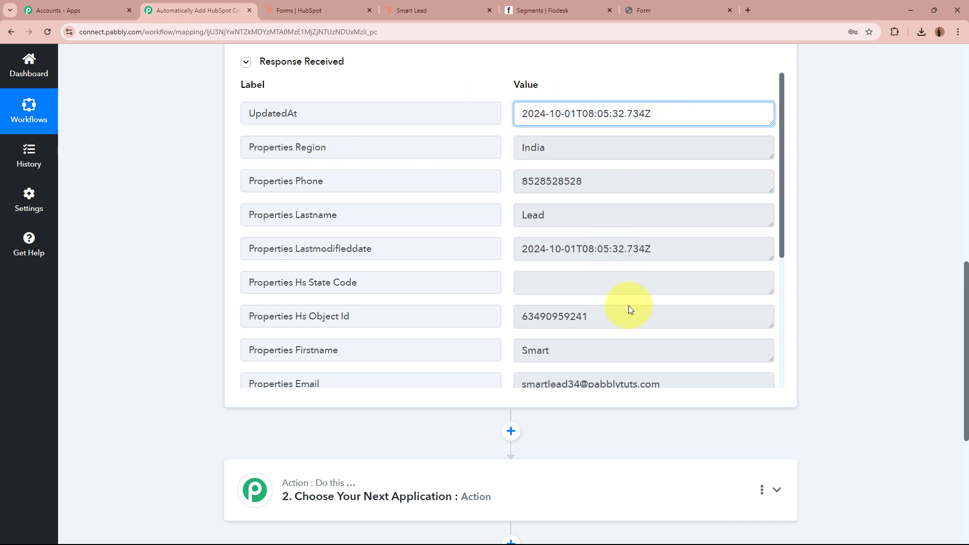
pyautogui.scroll(-1, 635, 313)
pyautogui.moveTo(676, 334); pyautogui.dragTo(507, 334)
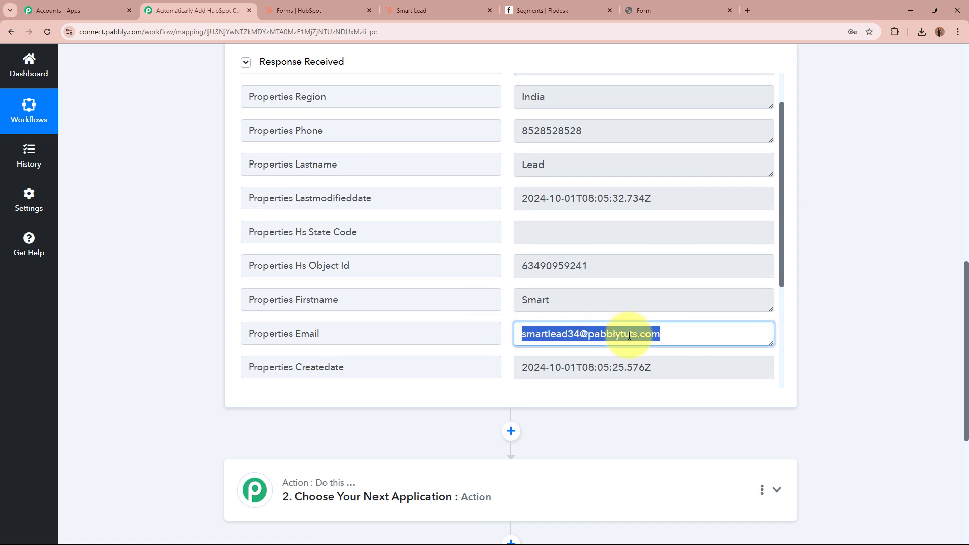
pyautogui.click(835, 320)
pyautogui.scroll(2, 655, 151)
pyautogui.moveTo(519, 147); pyautogui.dragTo(769, 176)
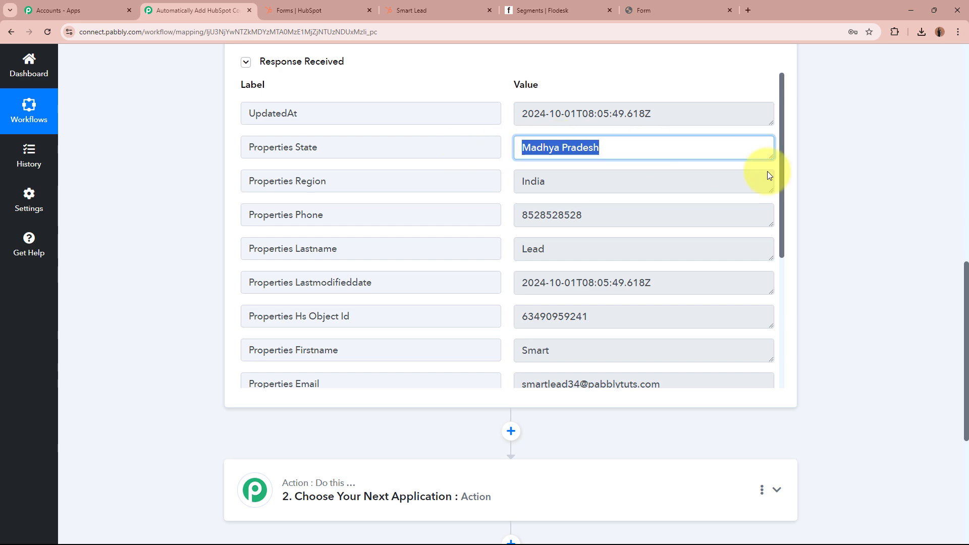
pyautogui.click(887, 201)
pyautogui.scroll(-4, 538, 277)
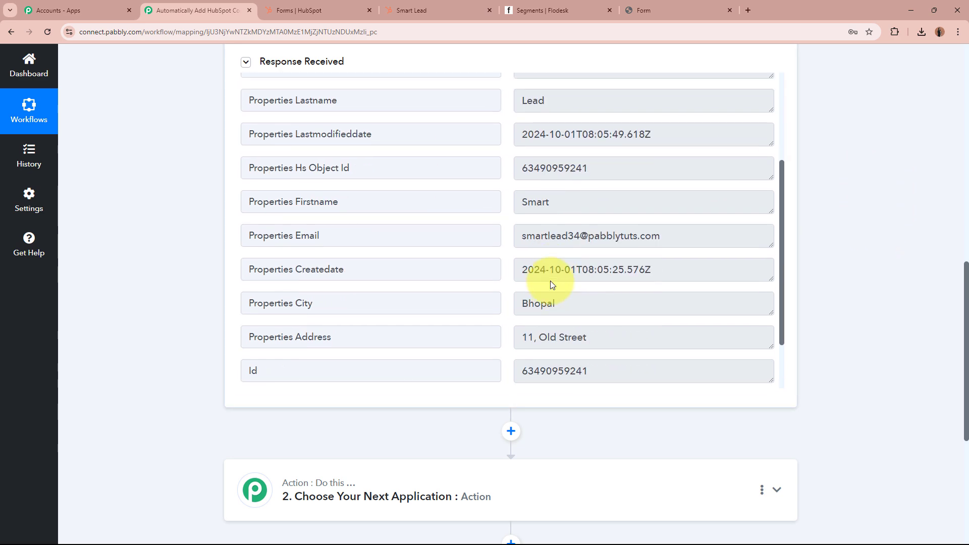
pyautogui.scroll(4, 552, 285)
pyautogui.scroll(12, 871, 281)
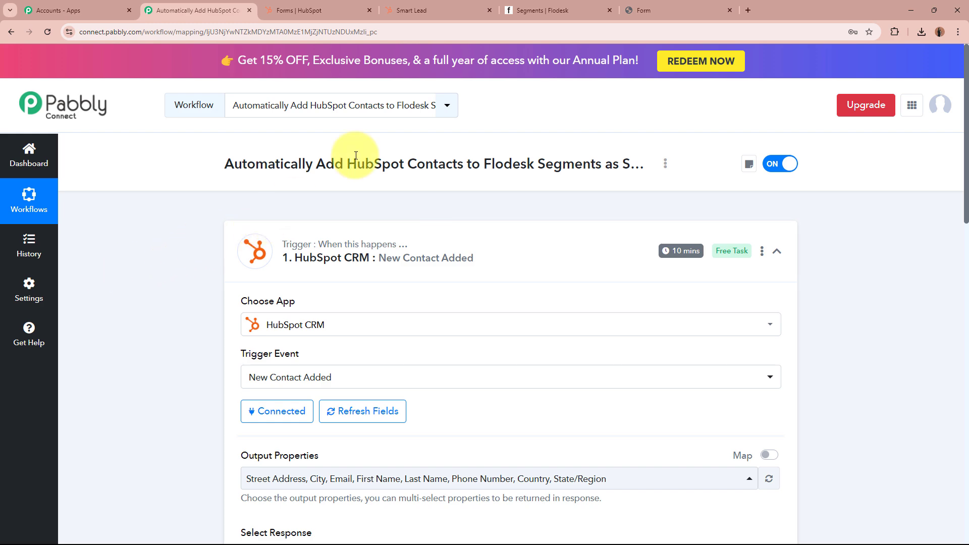
# Check the HubSpot contact record, then return to the Pabbly trigger card's menu.
pyautogui.click(412, 11)
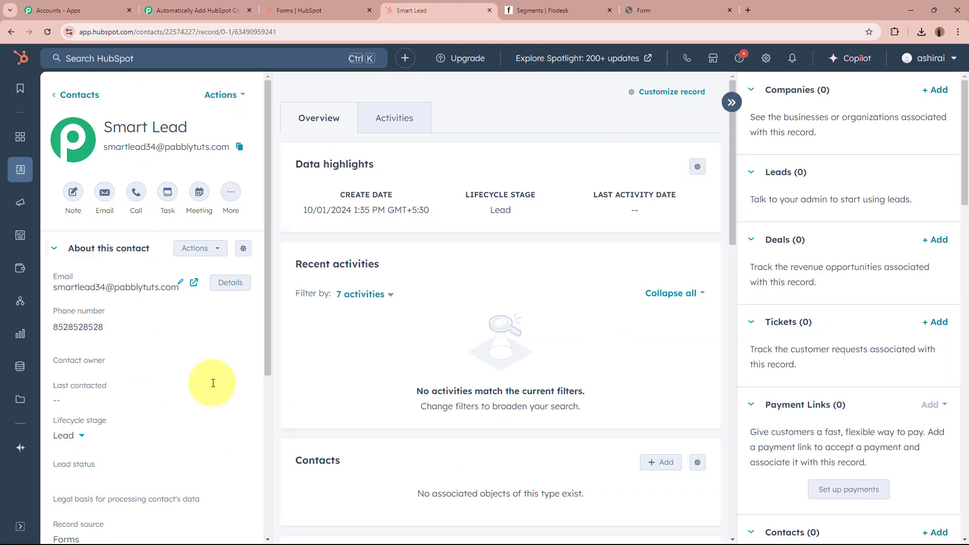
pyautogui.click(216, 17)
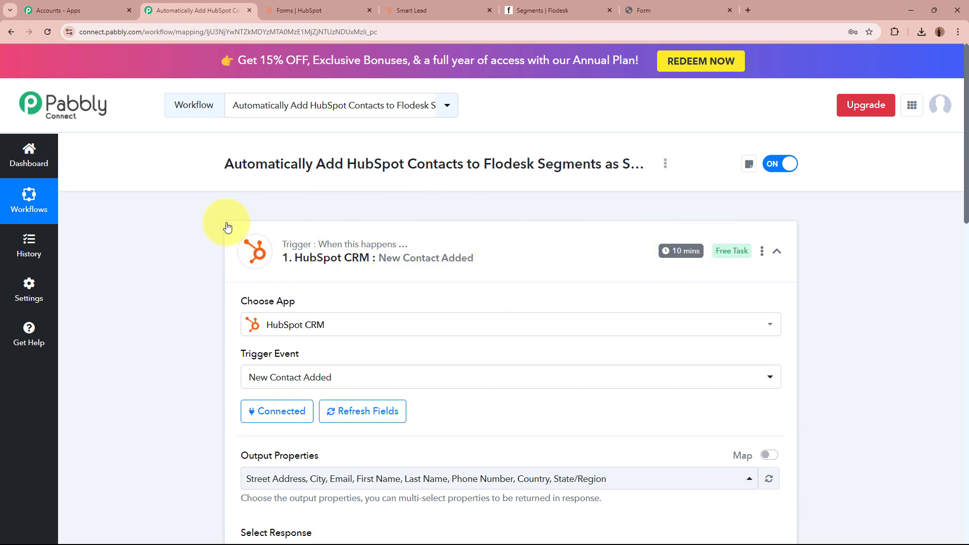
pyautogui.moveTo(705, 260)
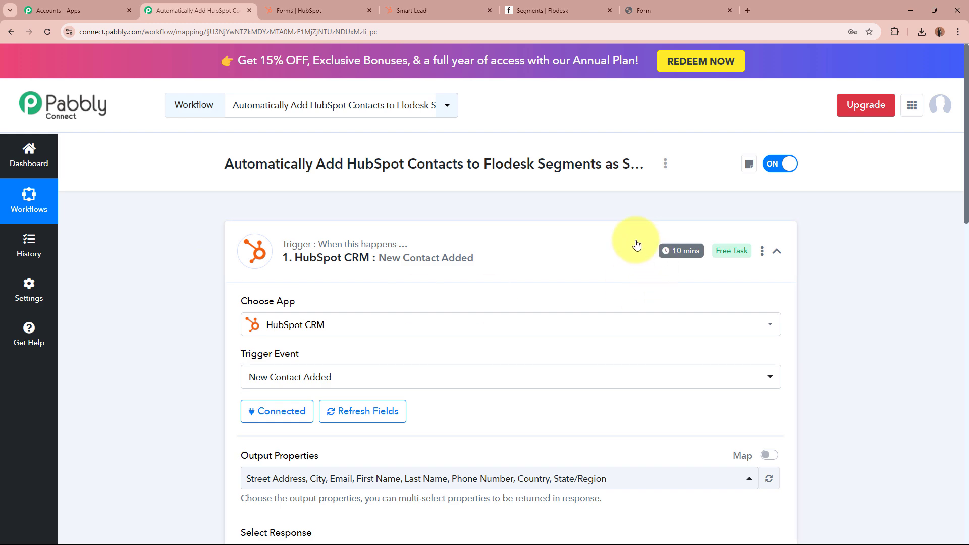
# Save the trigger time as every 10 minutes and collapse the HubSpot trigger card.
pyautogui.click(762, 253)
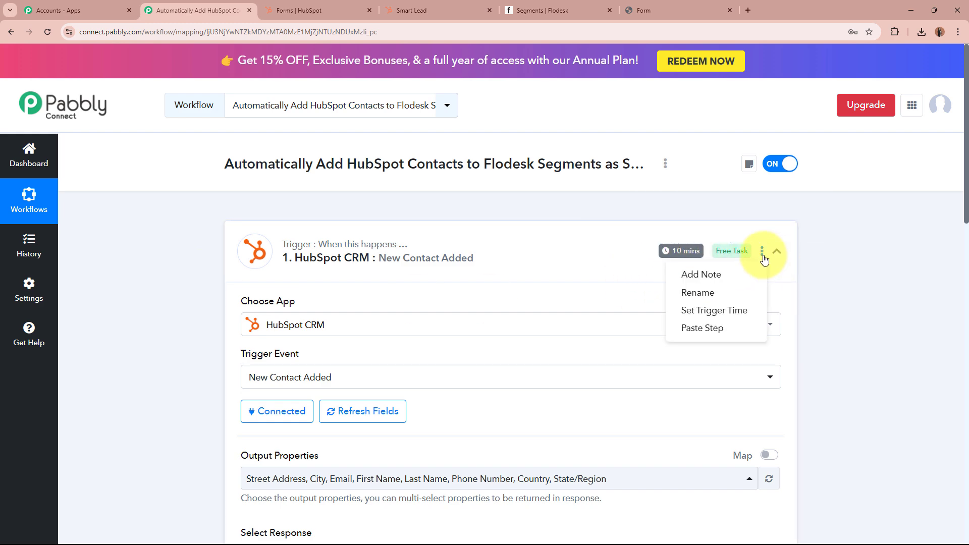
pyautogui.click(737, 310)
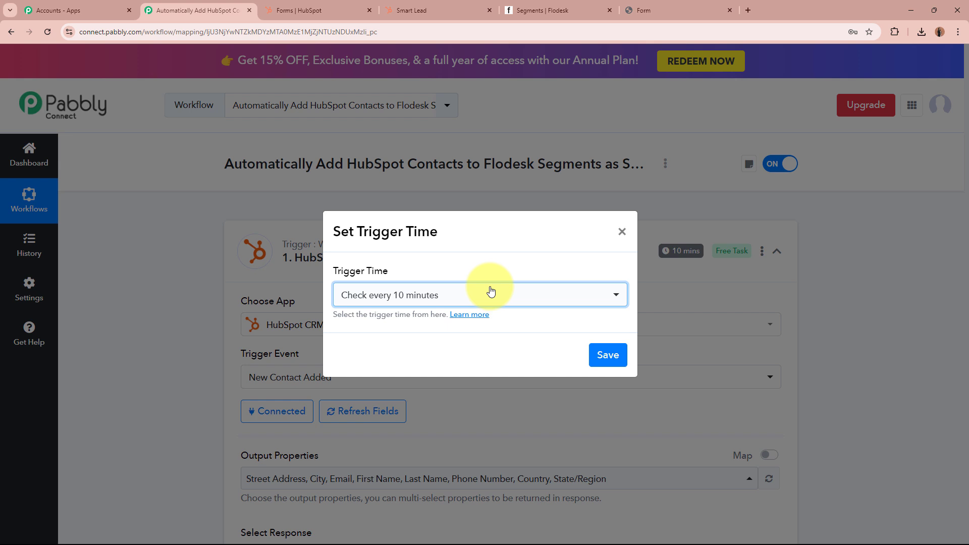
pyautogui.click(491, 291)
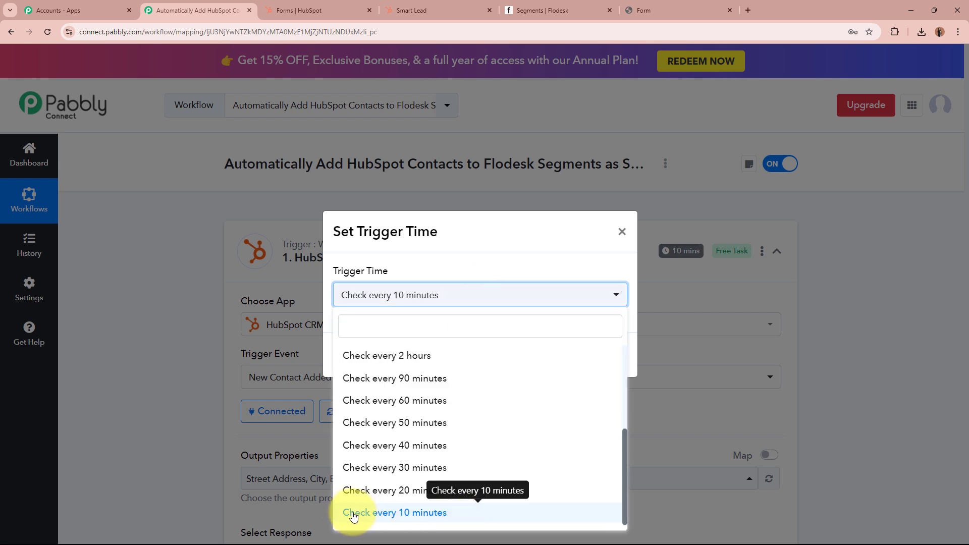
pyautogui.scroll(3, 486, 444)
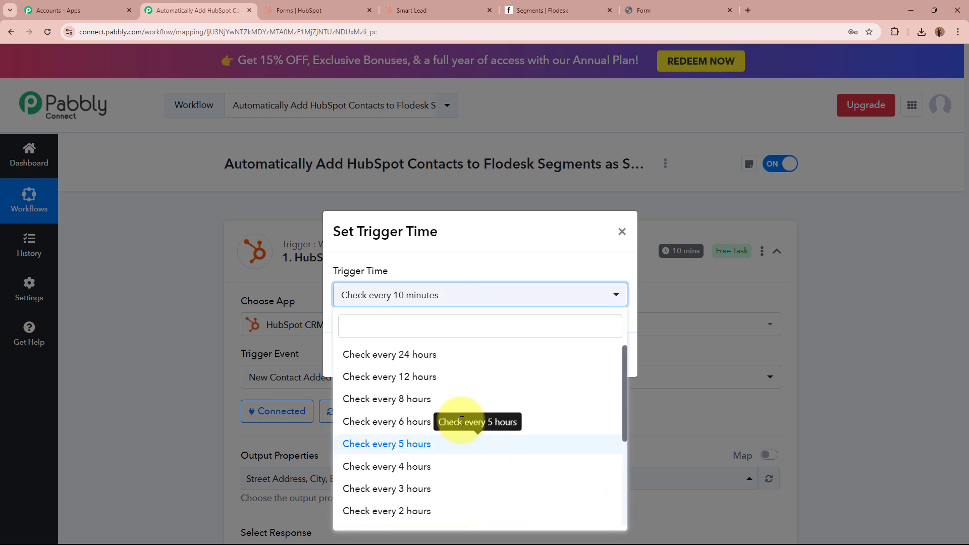
pyautogui.scroll(-3, 555, 436)
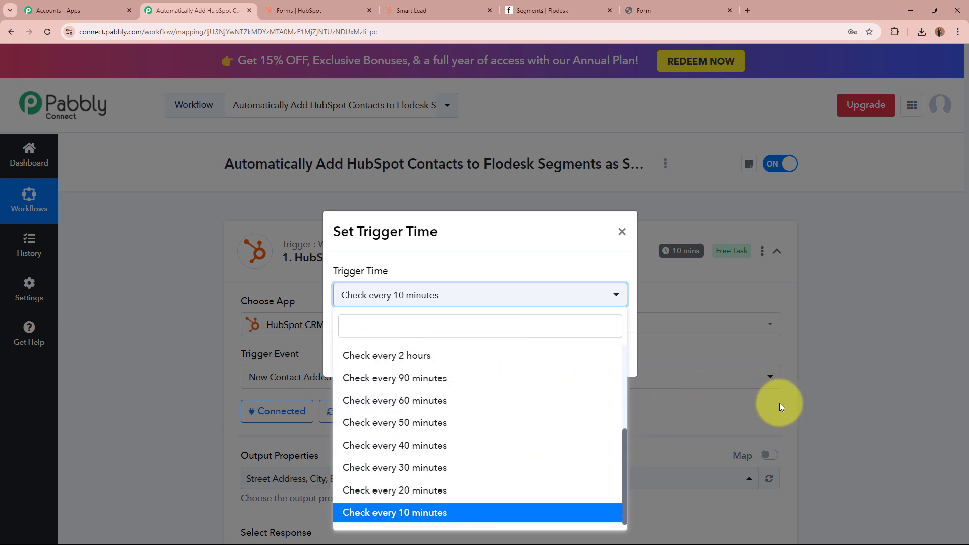
pyautogui.click(509, 252)
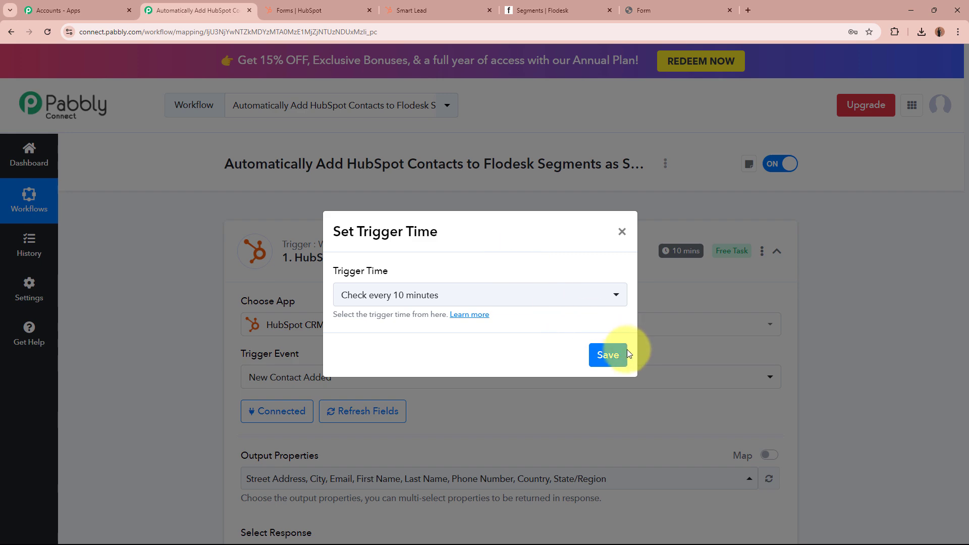
pyautogui.click(614, 353)
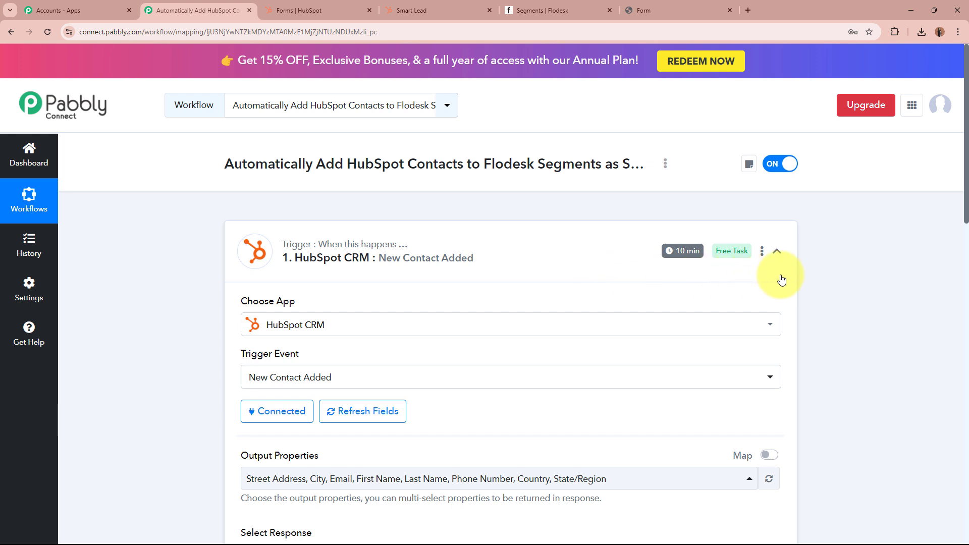
pyautogui.click(777, 251)
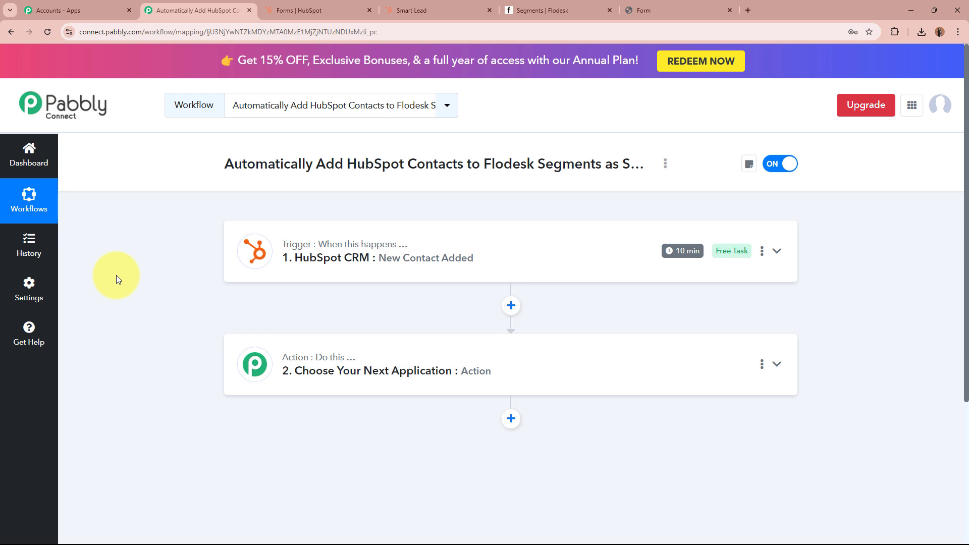
# Glance at the Flodesk segments, then reload the HubSpot form and inspect its Country dropdown options.
pyautogui.click(555, 11)
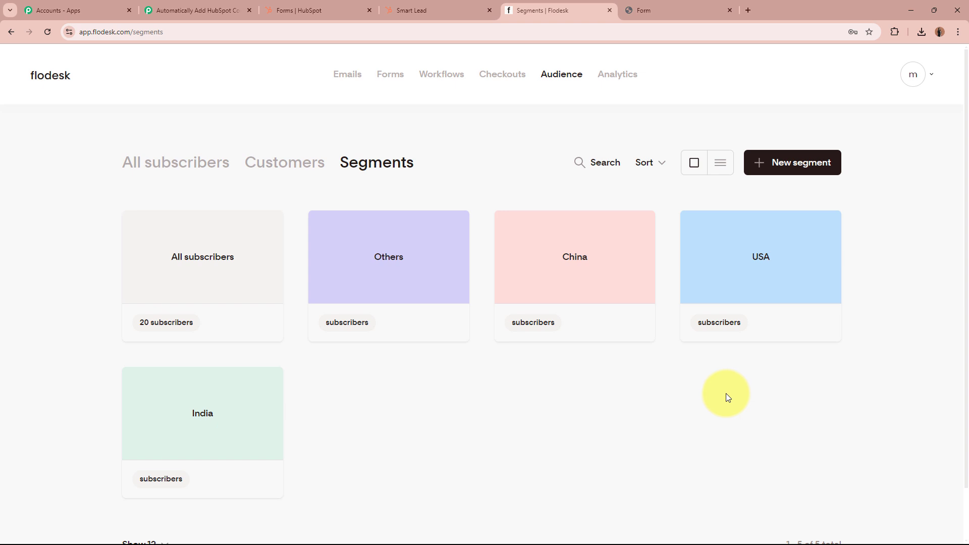
pyautogui.click(199, 10)
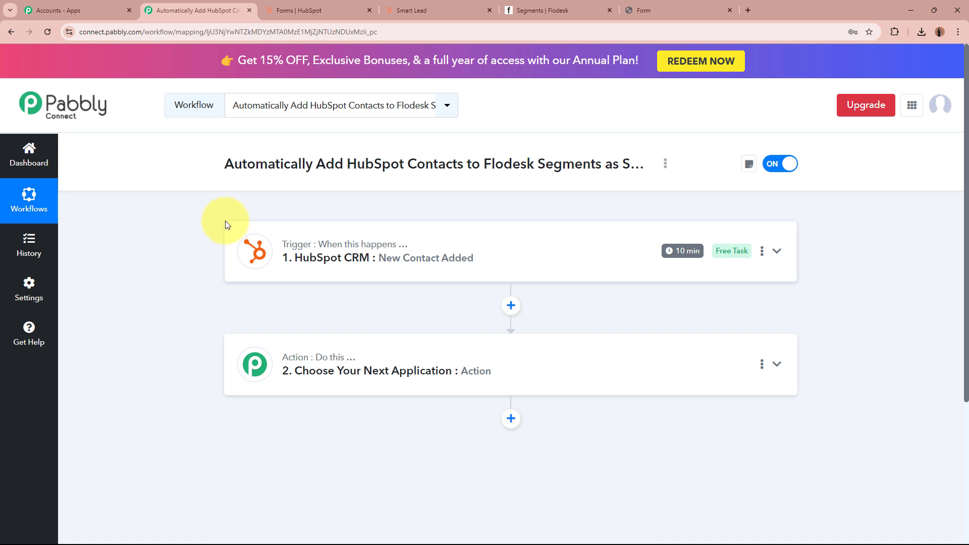
pyautogui.click(666, 6)
pyautogui.click(47, 31)
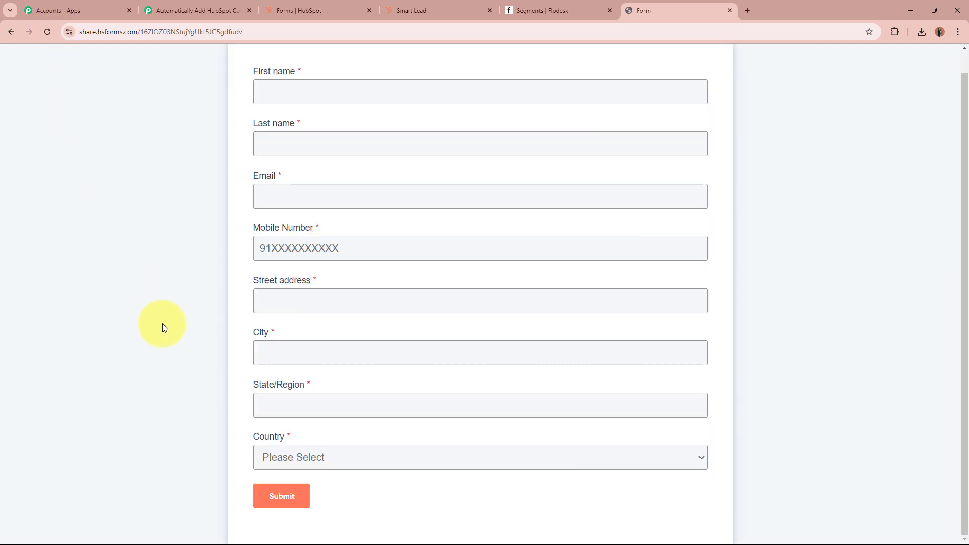
pyautogui.moveTo(251, 441); pyautogui.dragTo(287, 439)
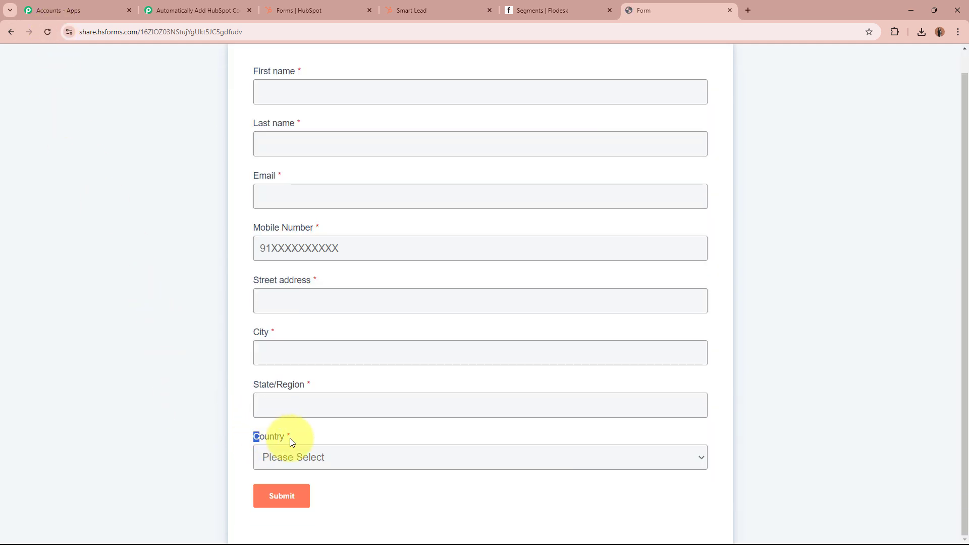
pyautogui.click(146, 433)
pyautogui.click(369, 457)
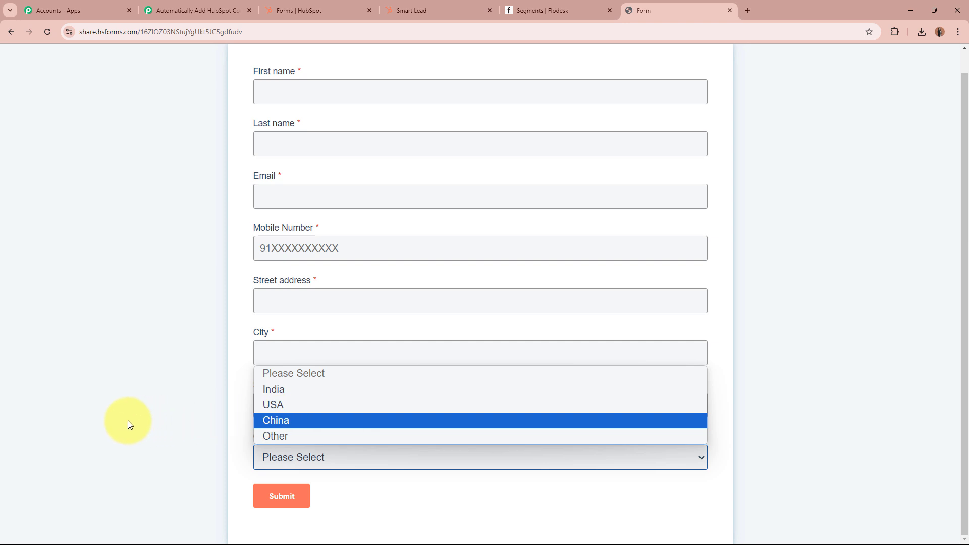
pyautogui.click(199, 427)
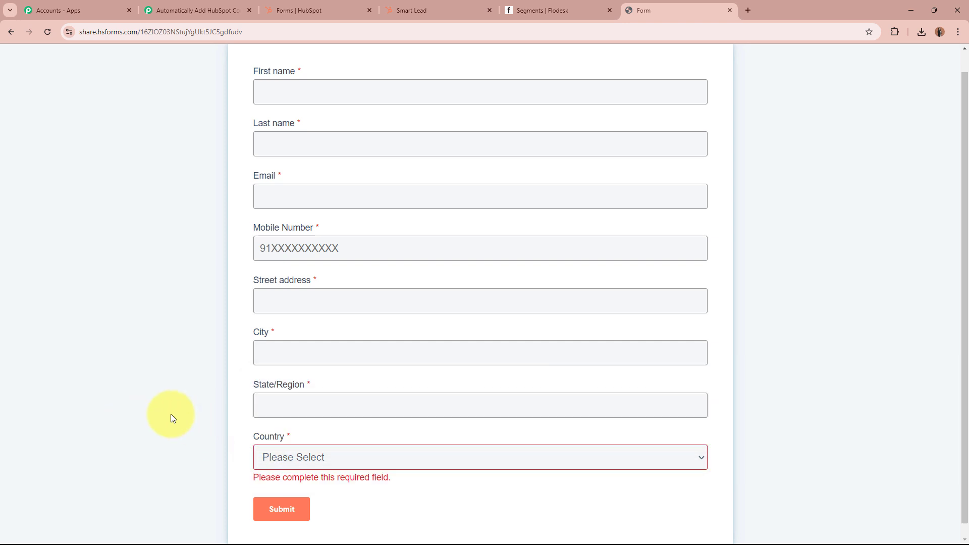
pyautogui.click(388, 461)
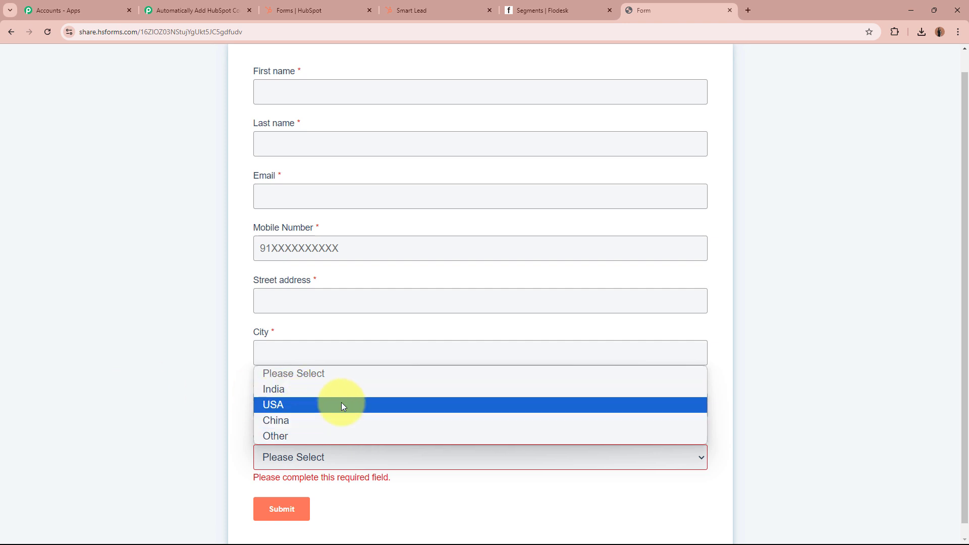
pyautogui.click(145, 388)
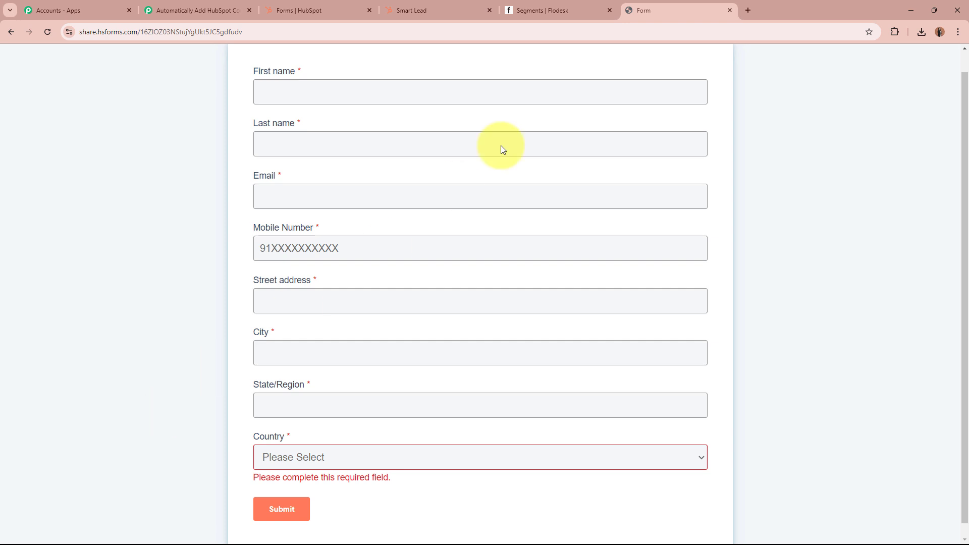
# Compare the Flodesk segments with the form's country options again, then return to the Pabbly workflow.
pyautogui.click(562, 11)
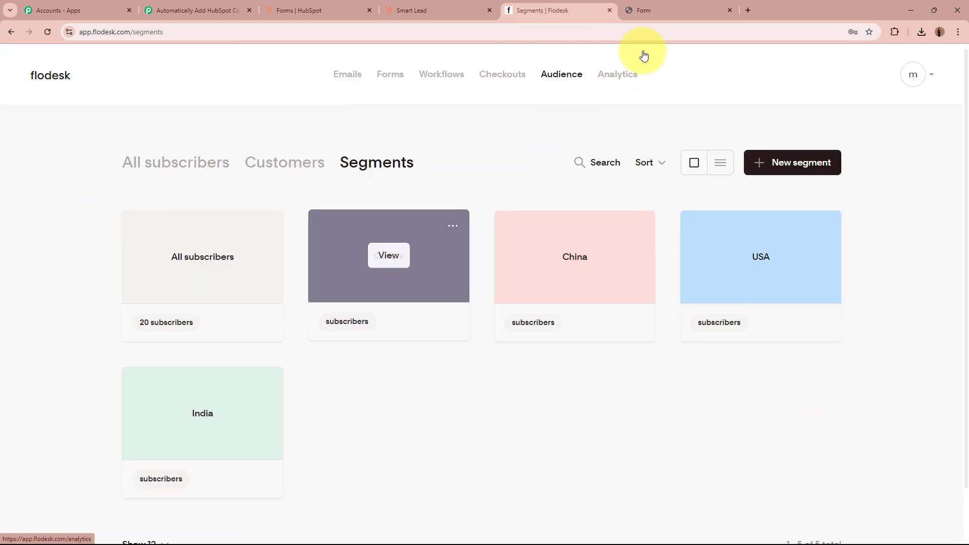
pyautogui.click(642, 11)
pyautogui.click(370, 464)
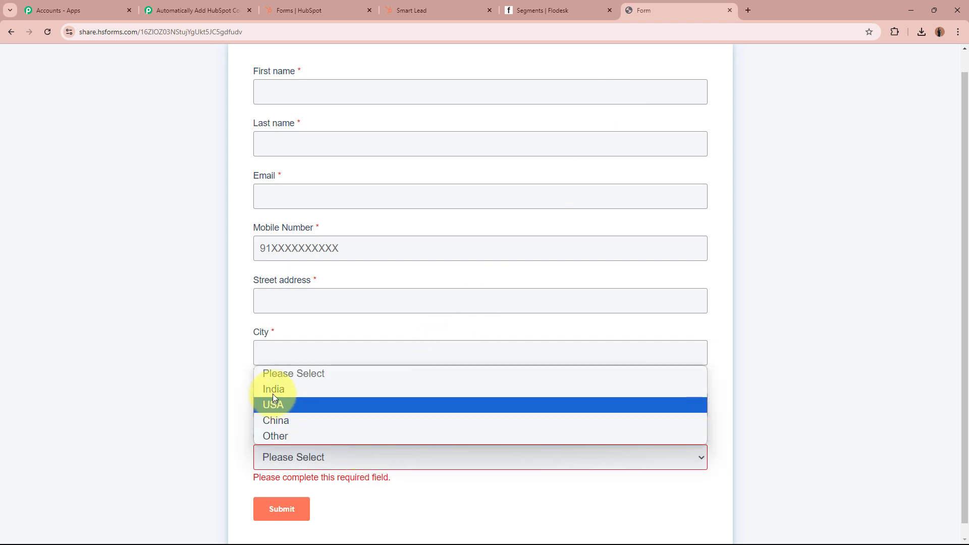
pyautogui.click(191, 401)
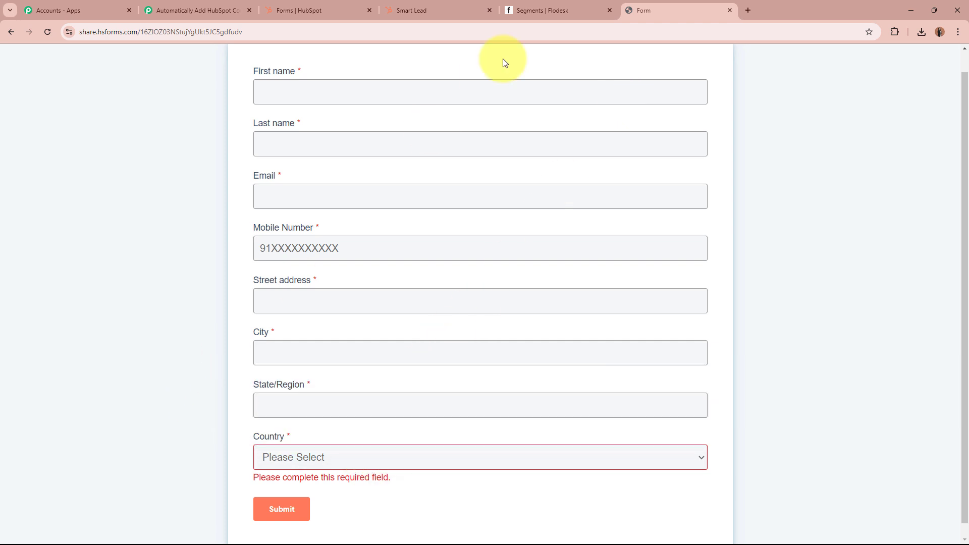
pyautogui.click(535, 5)
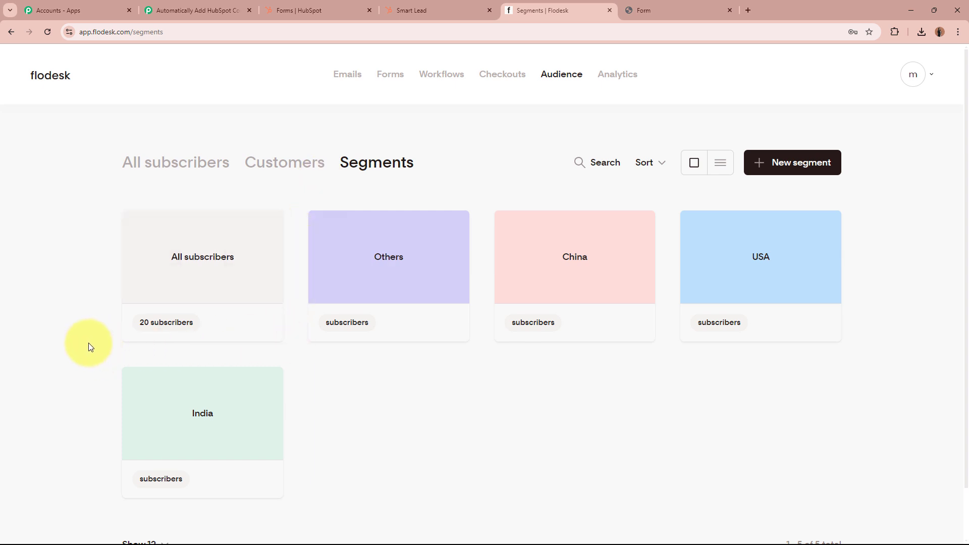
pyautogui.click(194, 10)
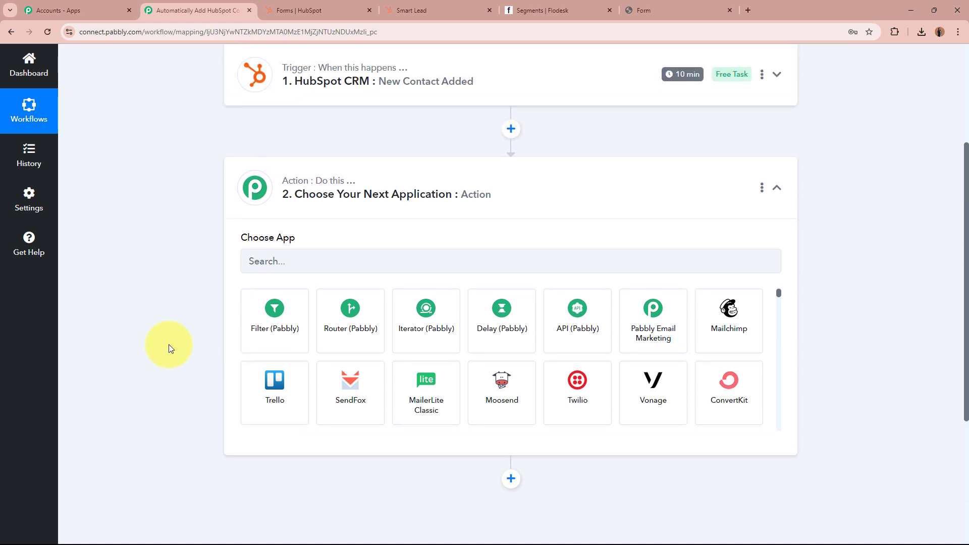
# Make the action step Router (Pabbly) with Conditionally Run and connect it, creating Route 1 and Route 2.
pyautogui.click(341, 336)
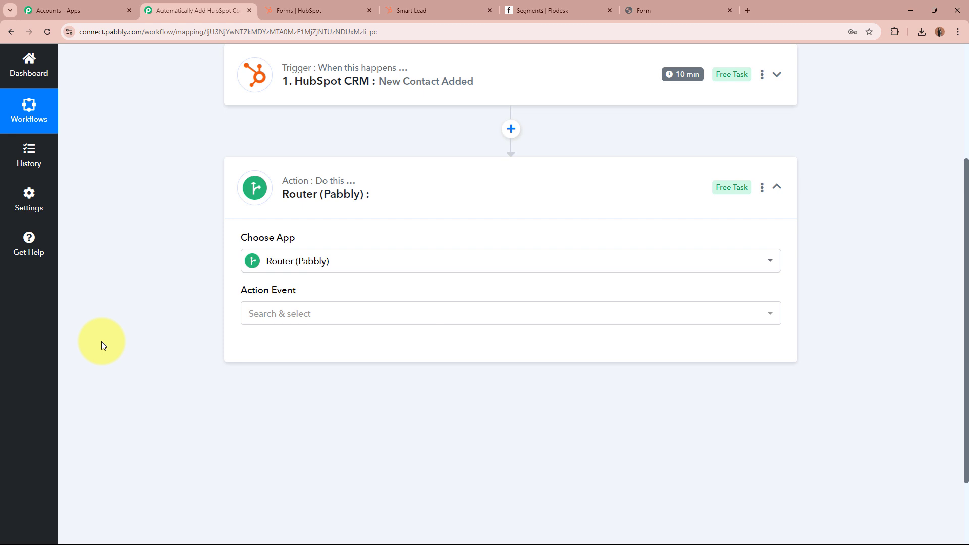
pyautogui.click(345, 317)
pyautogui.click(273, 367)
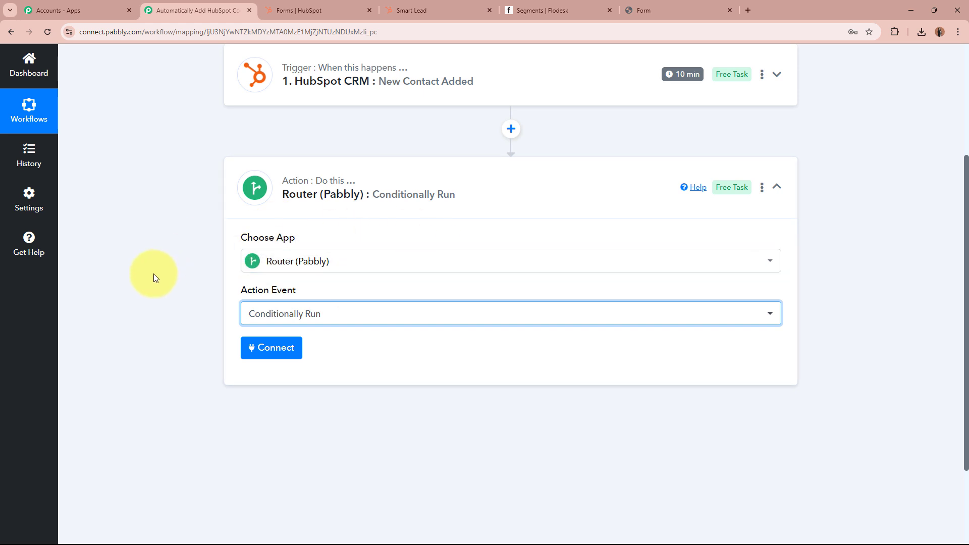
pyautogui.click(229, 337)
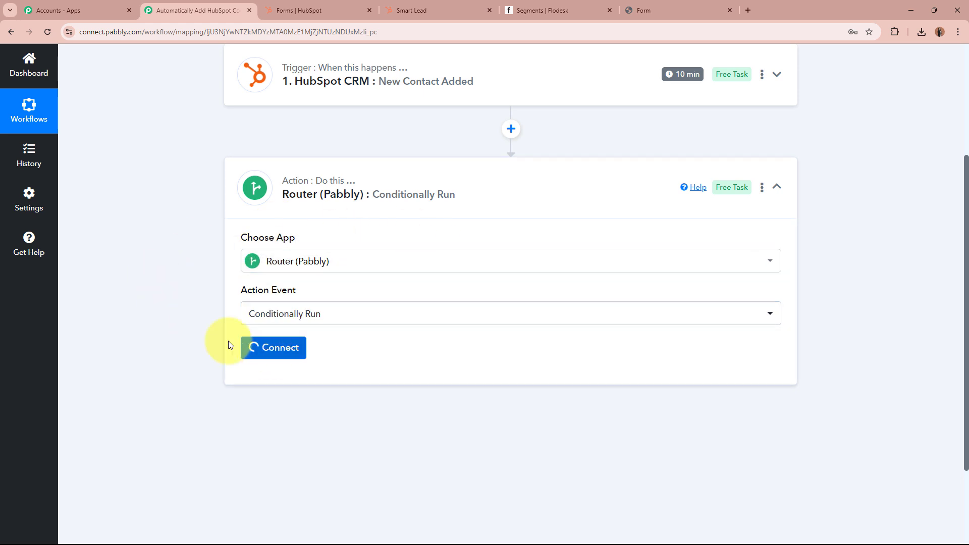
pyautogui.scroll(-1, 168, 335)
pyautogui.scroll(-1, 165, 331)
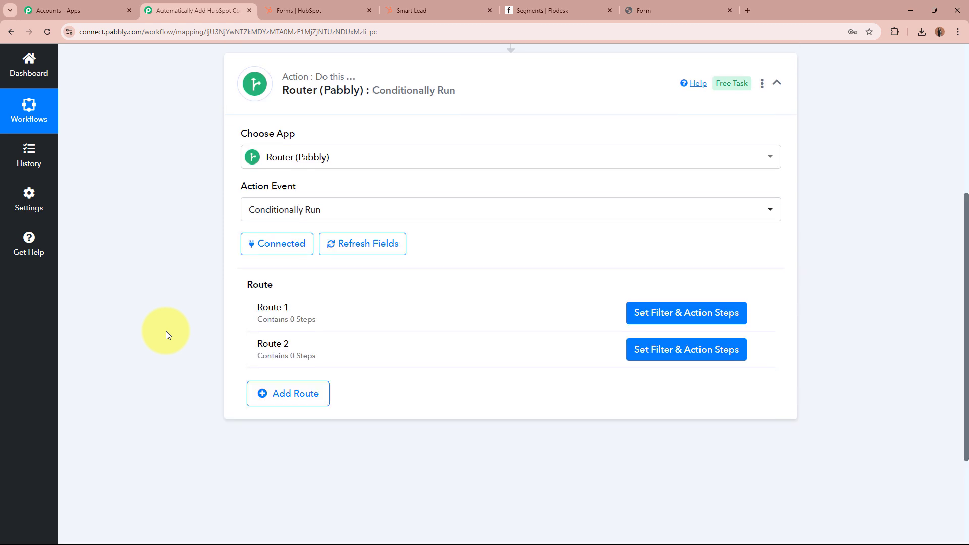
pyautogui.scroll(-1, 176, 340)
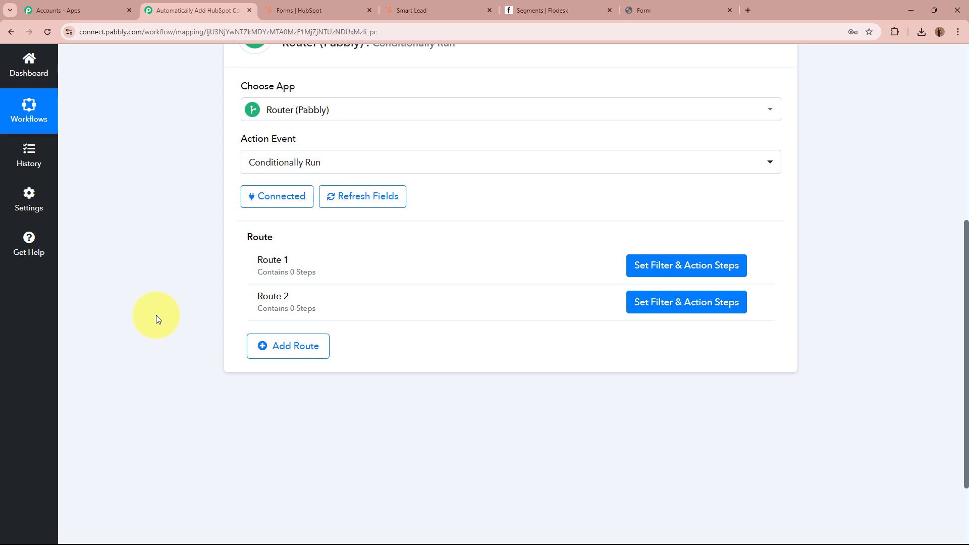
# Open Route 1's filter and choose the HubSpot contact's Properties Region as the field to check.
pyautogui.click(637, 267)
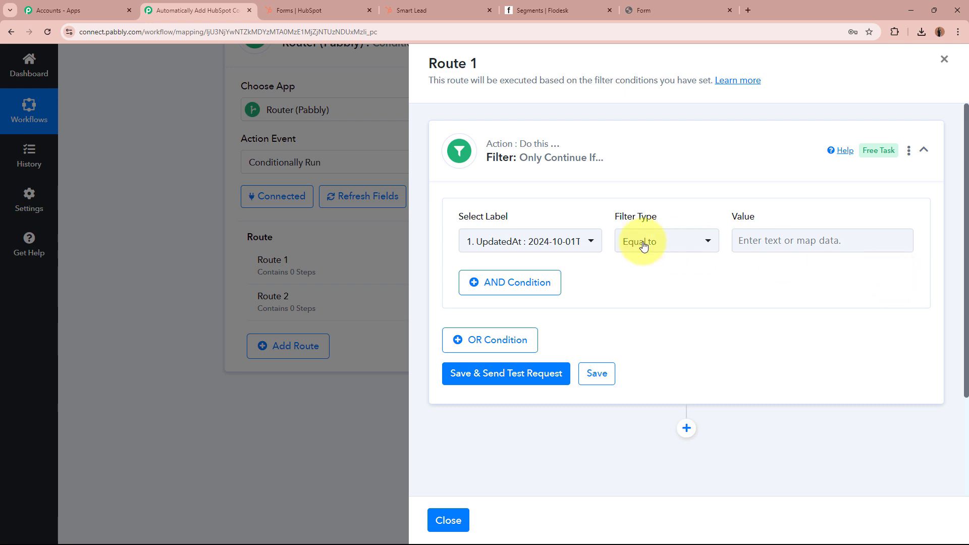
pyautogui.moveTo(460, 217); pyautogui.dragTo(510, 219)
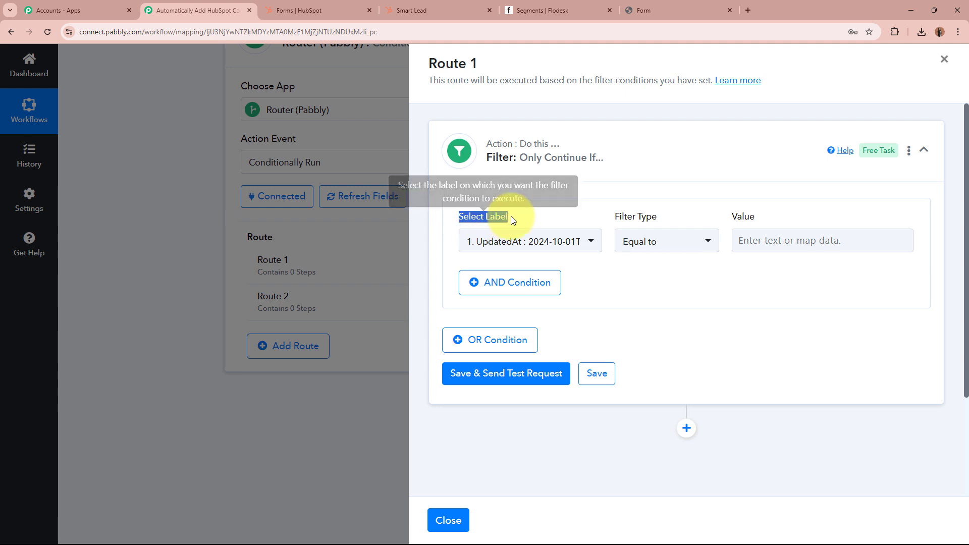
pyautogui.moveTo(613, 216); pyautogui.dragTo(768, 218)
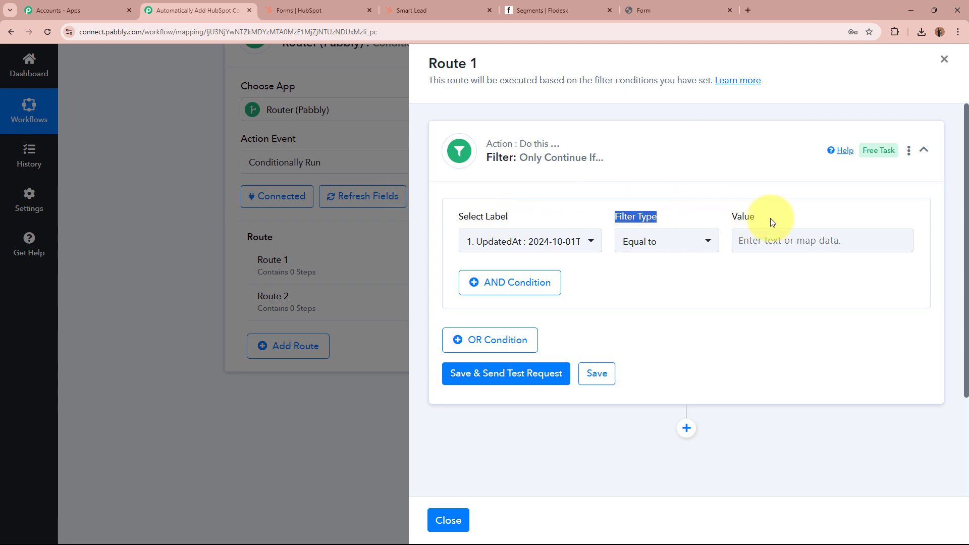
pyautogui.click(767, 218)
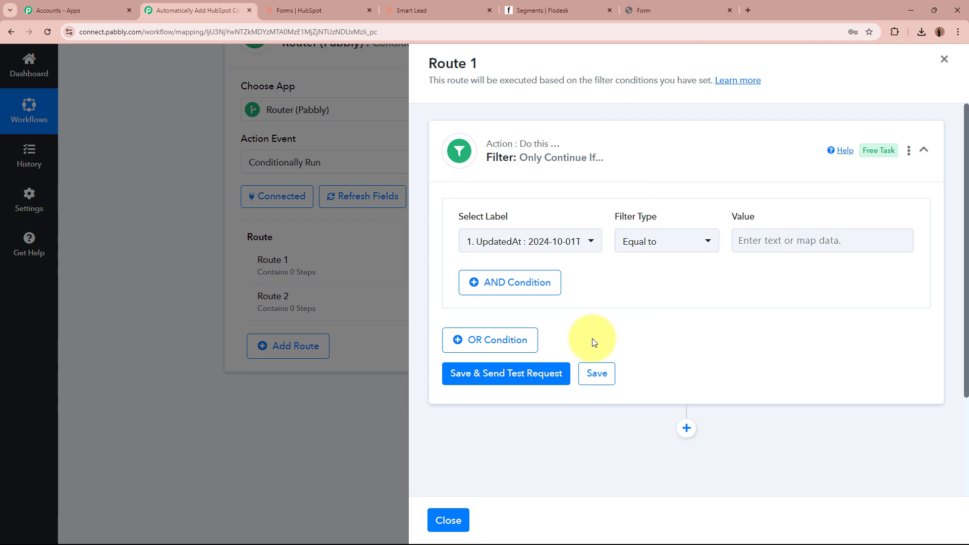
pyautogui.click(544, 244)
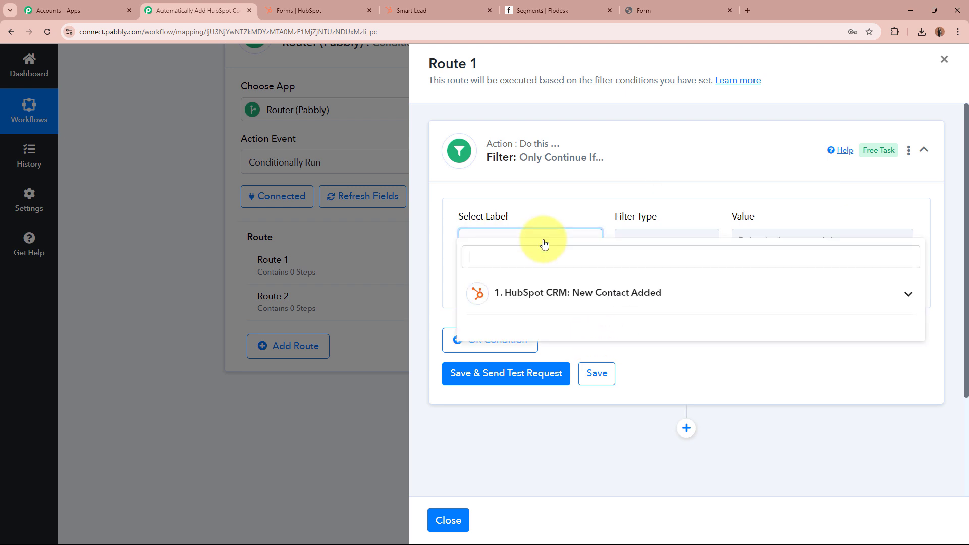
pyautogui.click(547, 302)
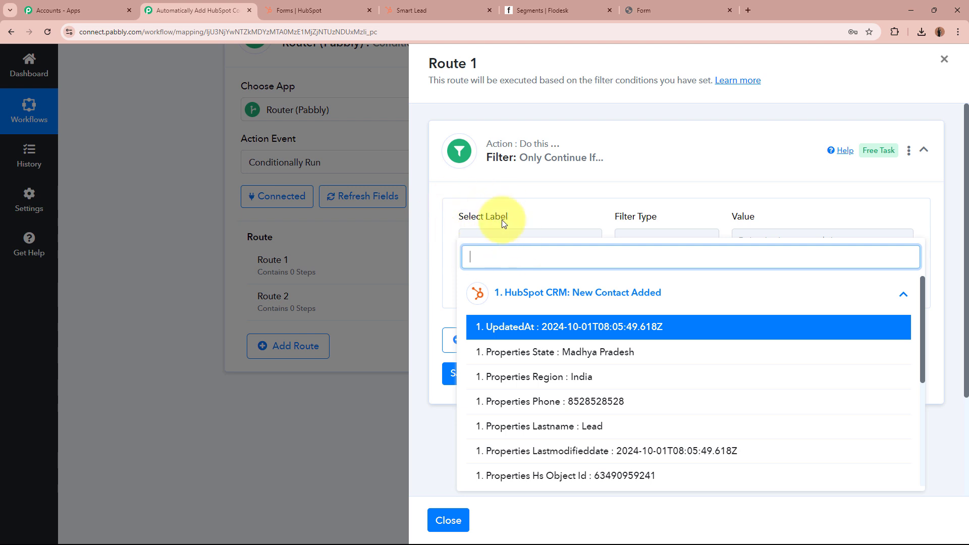
pyautogui.scroll(-4, 585, 428)
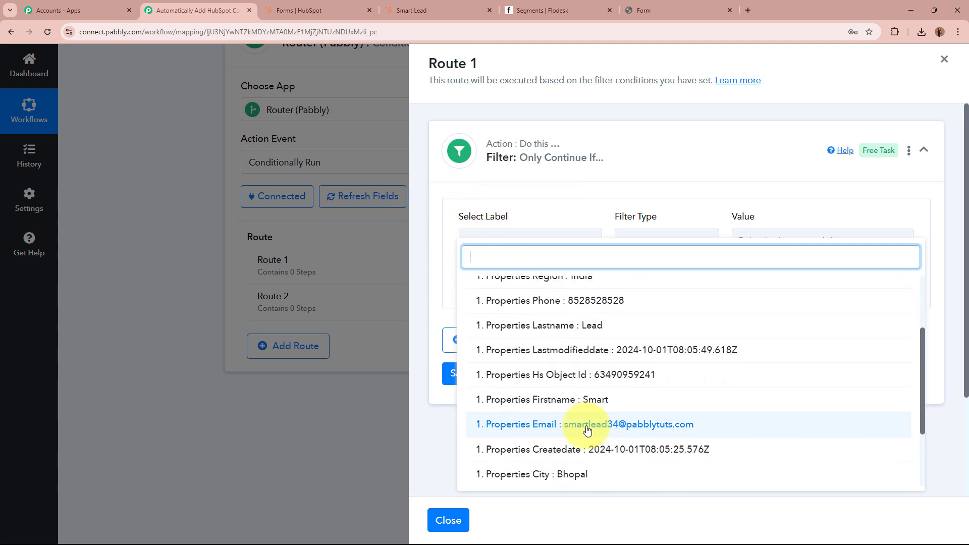
pyautogui.scroll(-2, 580, 394)
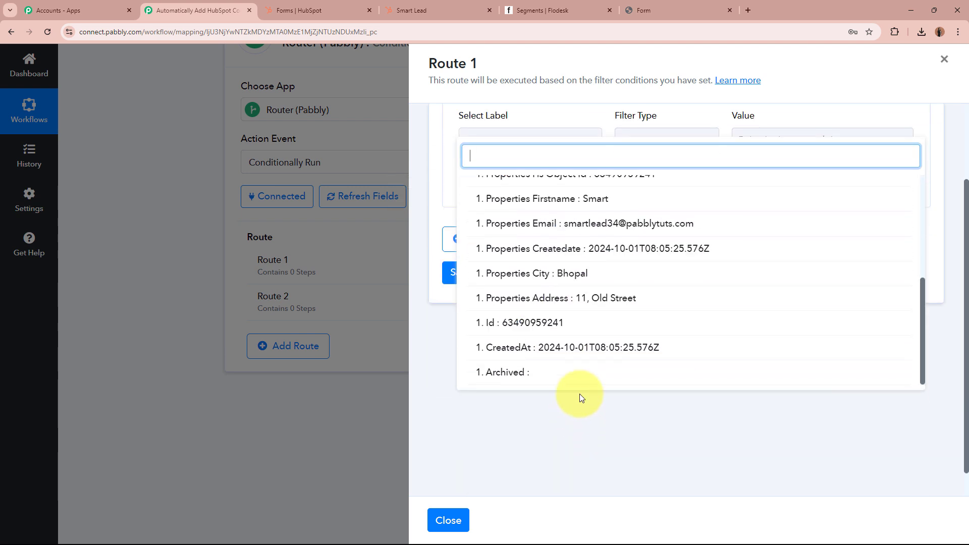
pyautogui.scroll(2, 621, 360)
pyautogui.scroll(2, 621, 359)
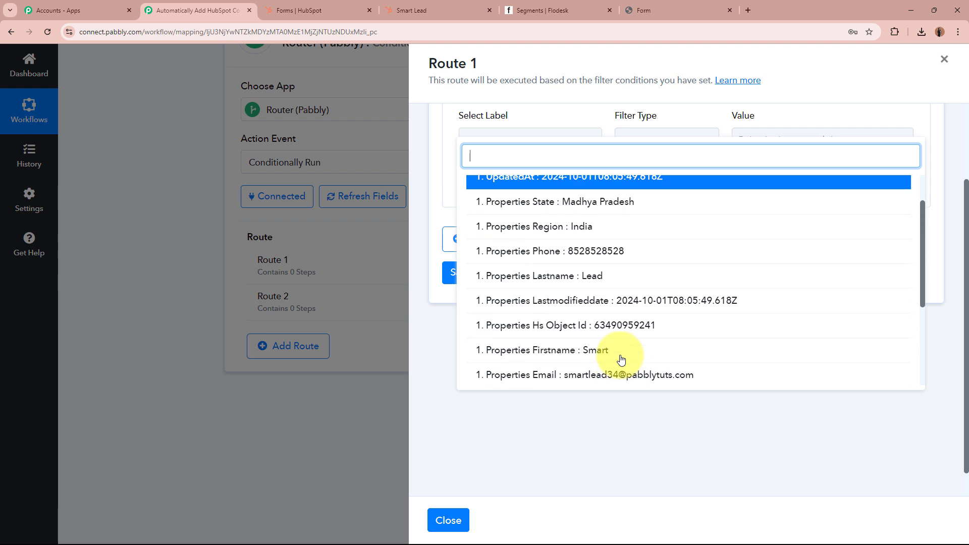
pyautogui.click(605, 228)
pyautogui.click(596, 290)
pyautogui.scroll(2, 588, 378)
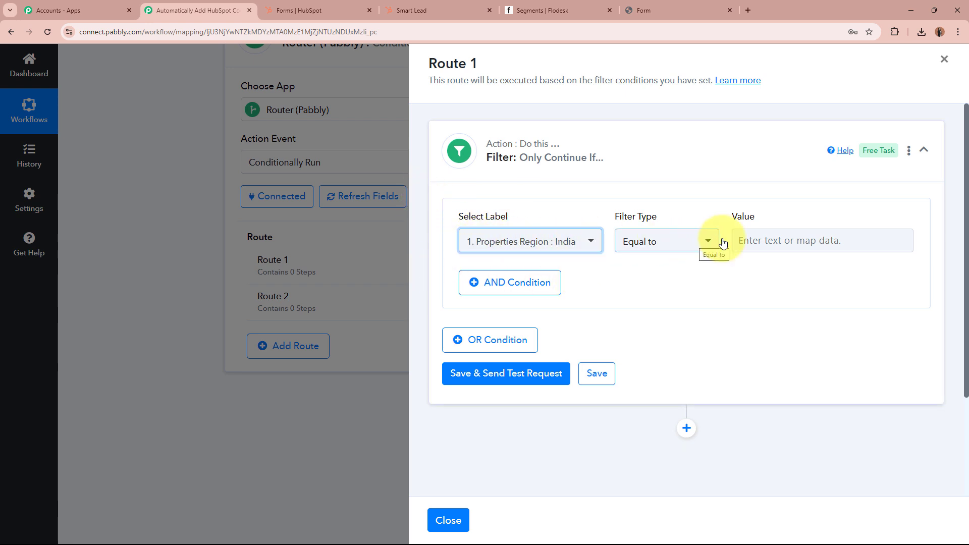
# Set the condition value to India, fixing the typo 'Idia', and close the data list.
pyautogui.click(785, 238)
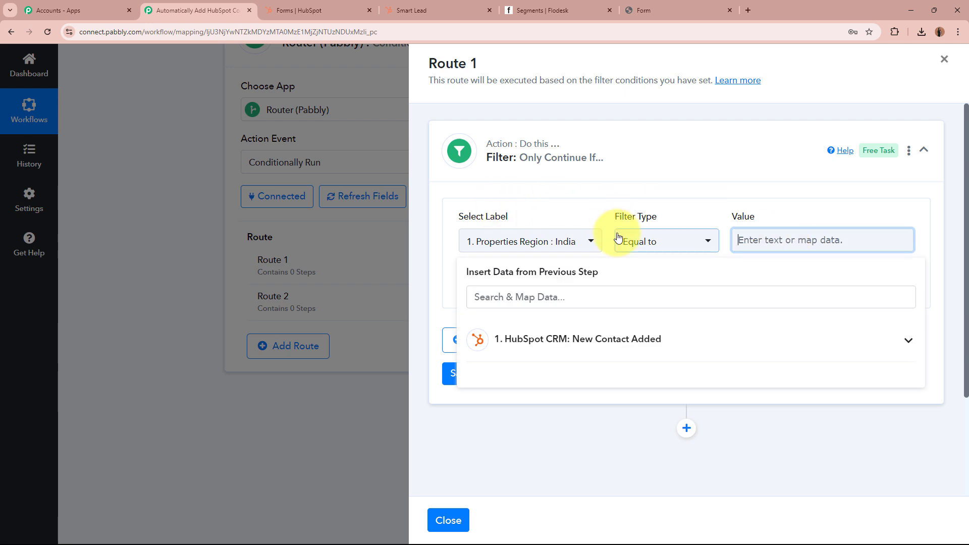
pyautogui.write('Idia')
pyautogui.press('Left')
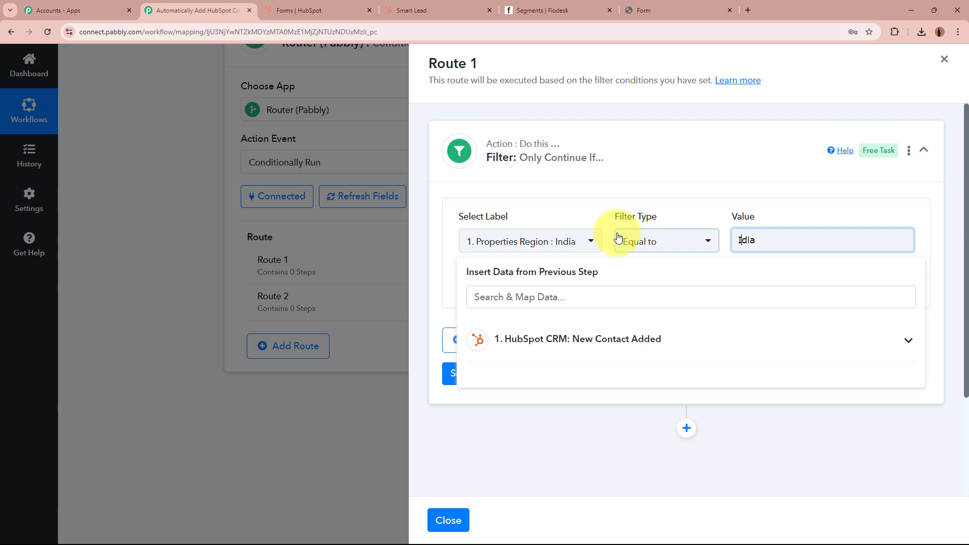
pyautogui.write('n')
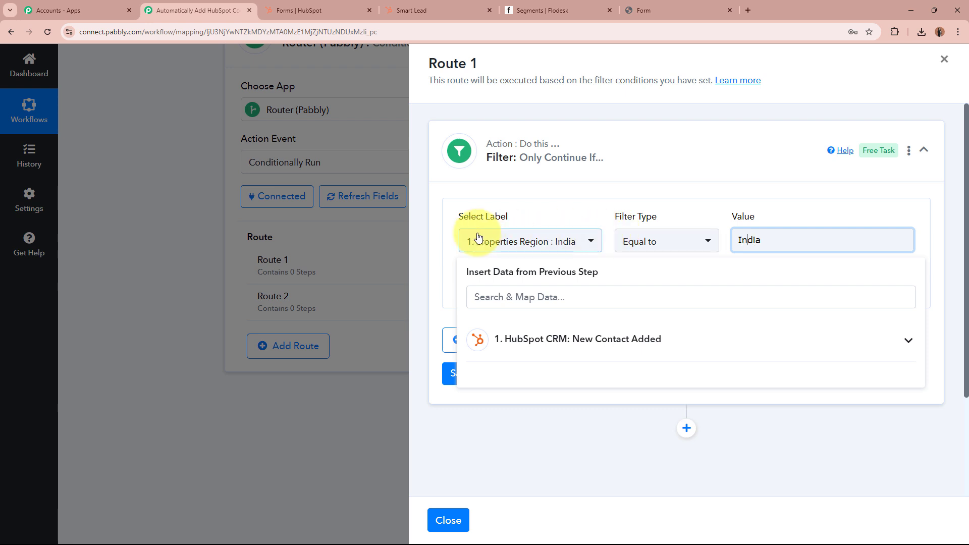
pyautogui.click(571, 197)
pyautogui.click(579, 179)
pyautogui.click(653, 167)
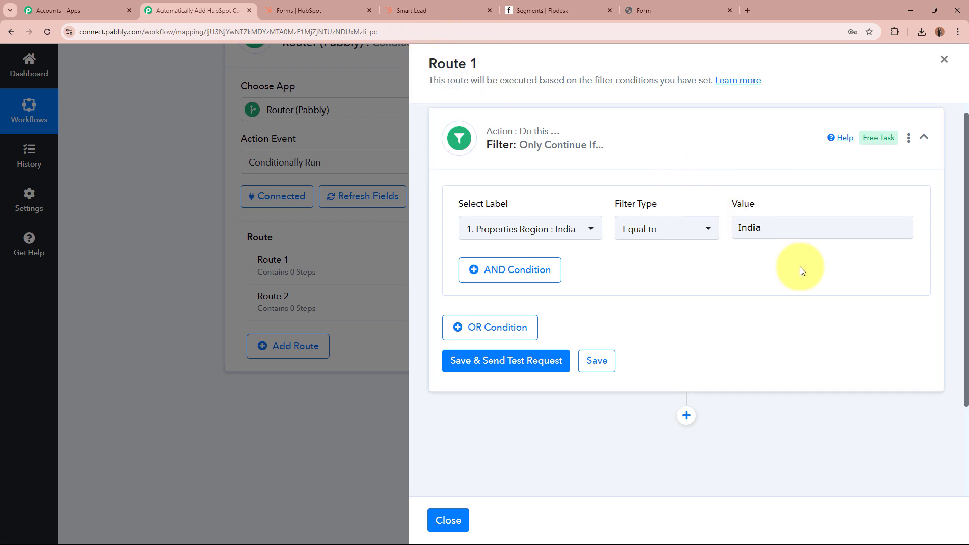
# Save and test Route 1's India filter, confirming a success status with Condition is true.
pyautogui.click(507, 368)
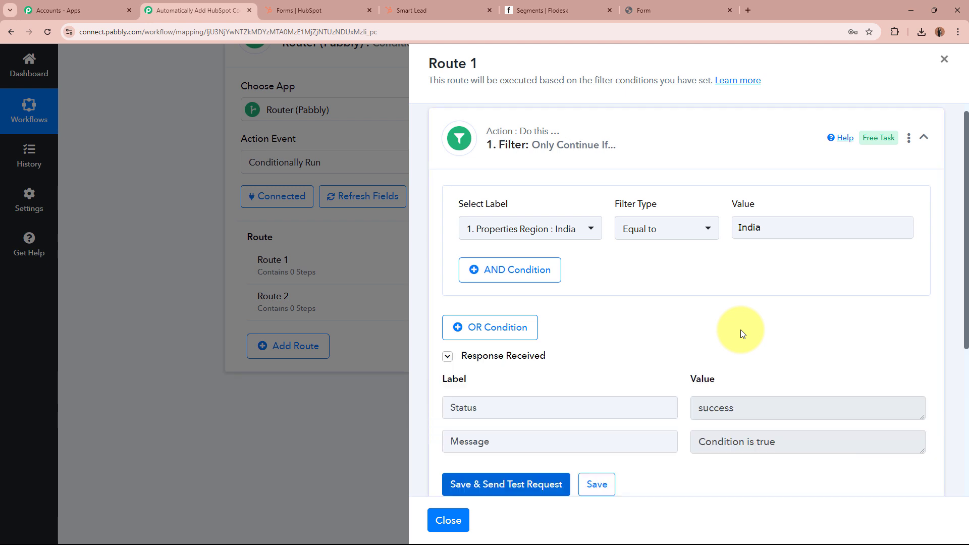
pyautogui.scroll(-2, 741, 329)
pyautogui.click(526, 309)
pyautogui.press('Tab')
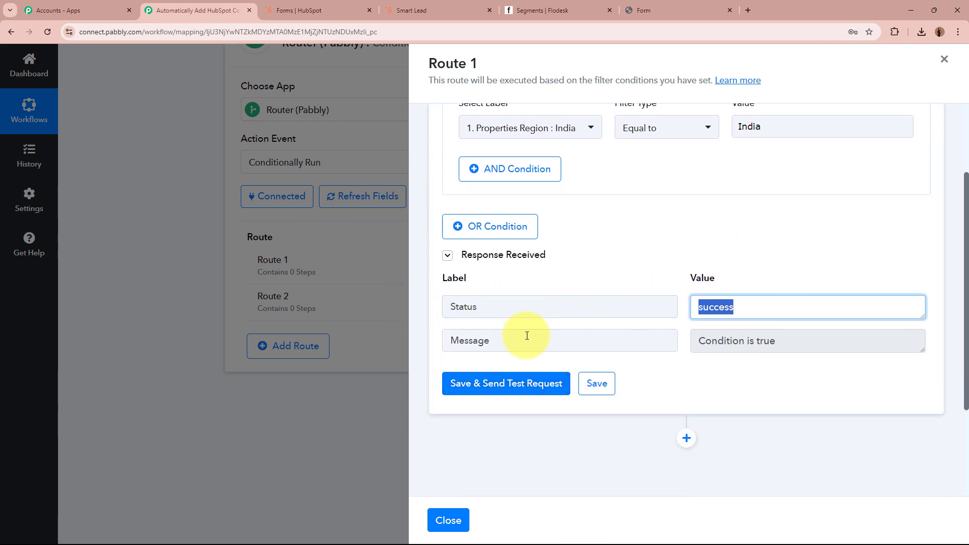
pyautogui.press('Tab')
pyautogui.press('Tab')
pyautogui.click(820, 405)
pyautogui.scroll(3, 819, 397)
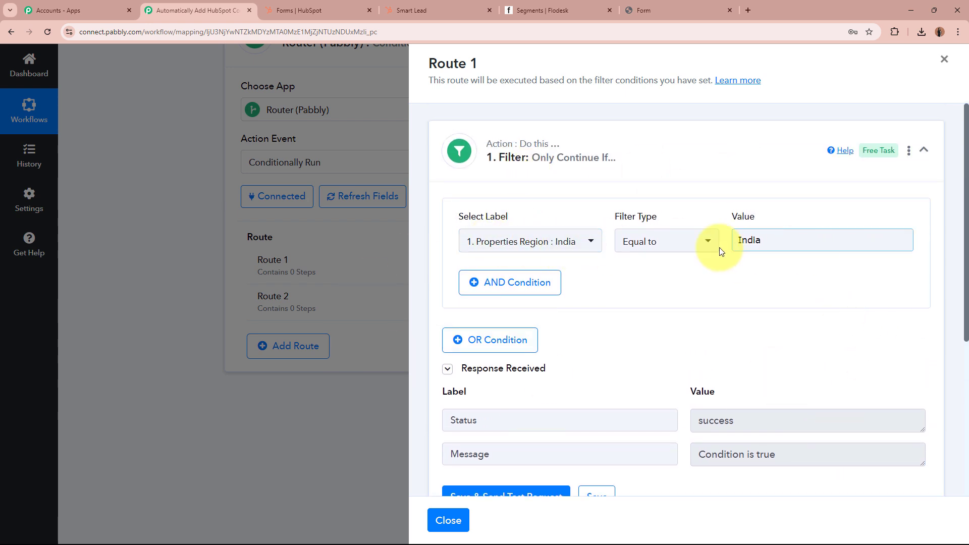
pyautogui.scroll(-1, 780, 358)
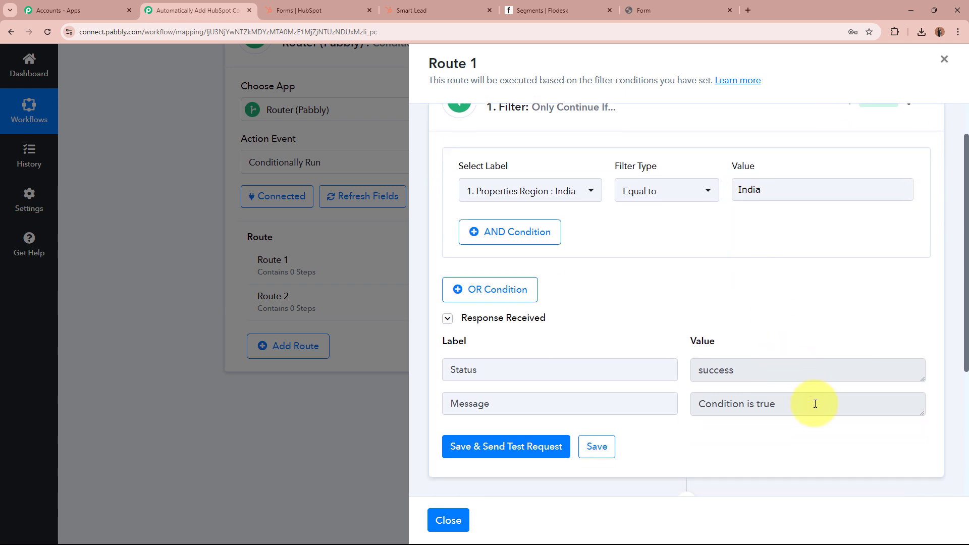
pyautogui.click(807, 402)
pyautogui.click(697, 360)
pyautogui.click(777, 321)
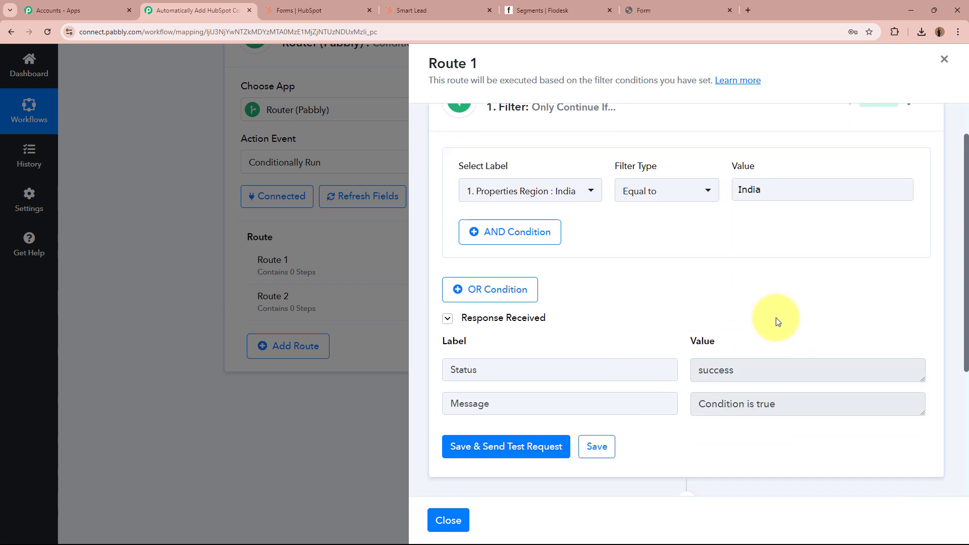
# Review the filter's test response once more and collapse the filter step.
pyautogui.scroll(1, 777, 322)
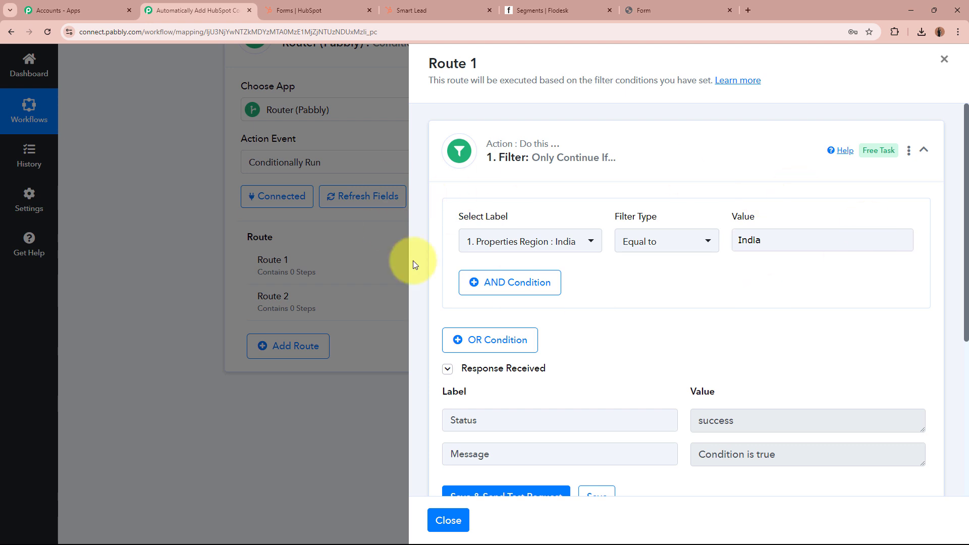
pyautogui.scroll(-1, 802, 243)
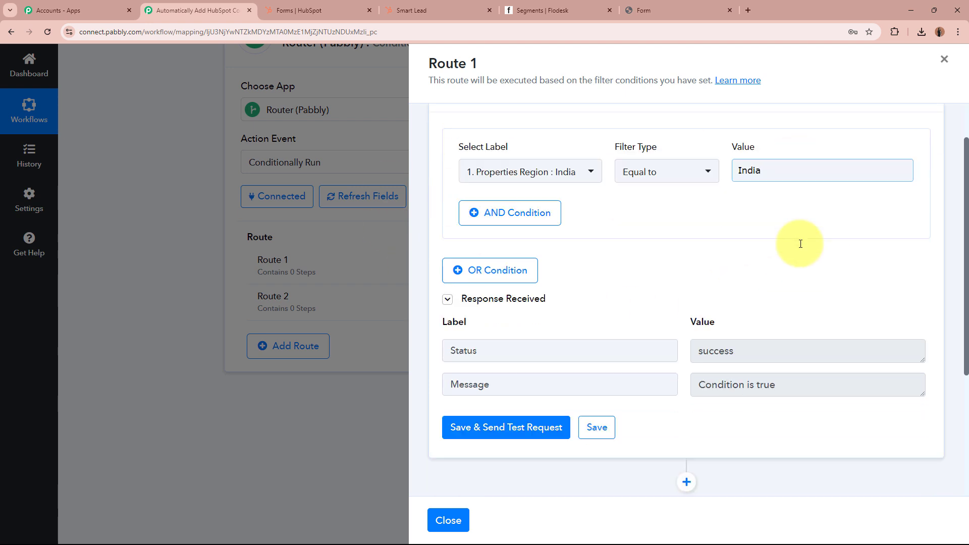
pyautogui.scroll(-1, 800, 243)
pyautogui.moveTo(761, 268); pyautogui.dragTo(656, 305)
pyautogui.click(765, 356)
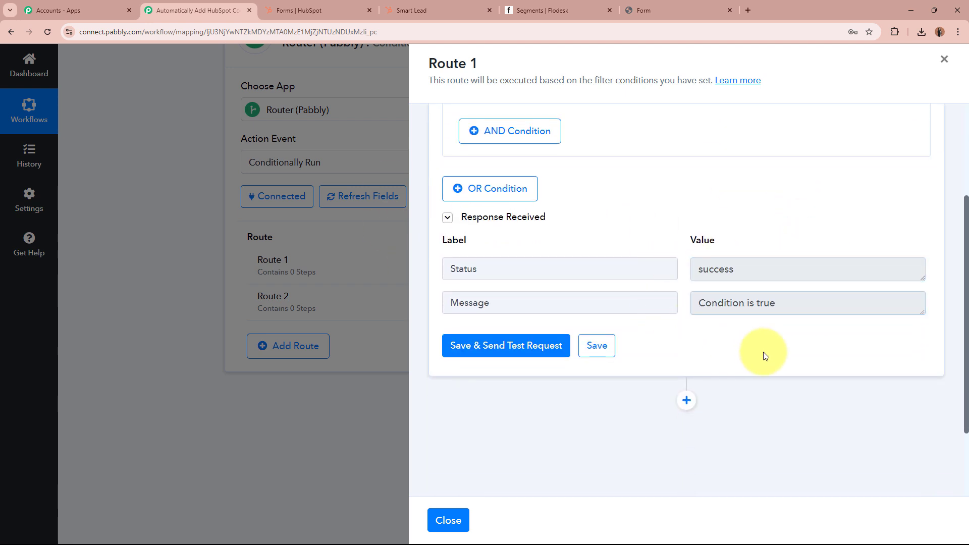
pyautogui.scroll(2, 845, 340)
pyautogui.click(640, 149)
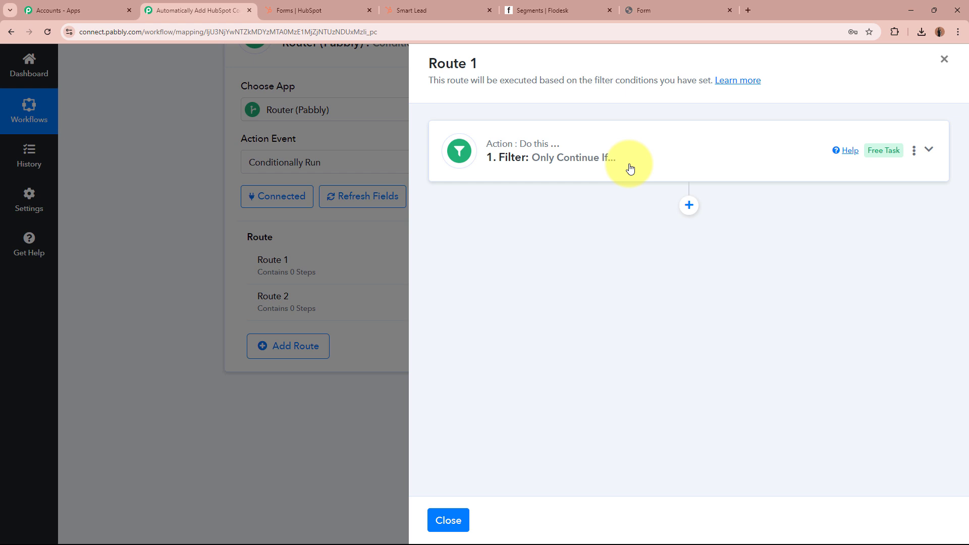
# Add a new step after Route 1's filter and choose Flodesk as its app.
pyautogui.click(563, 5)
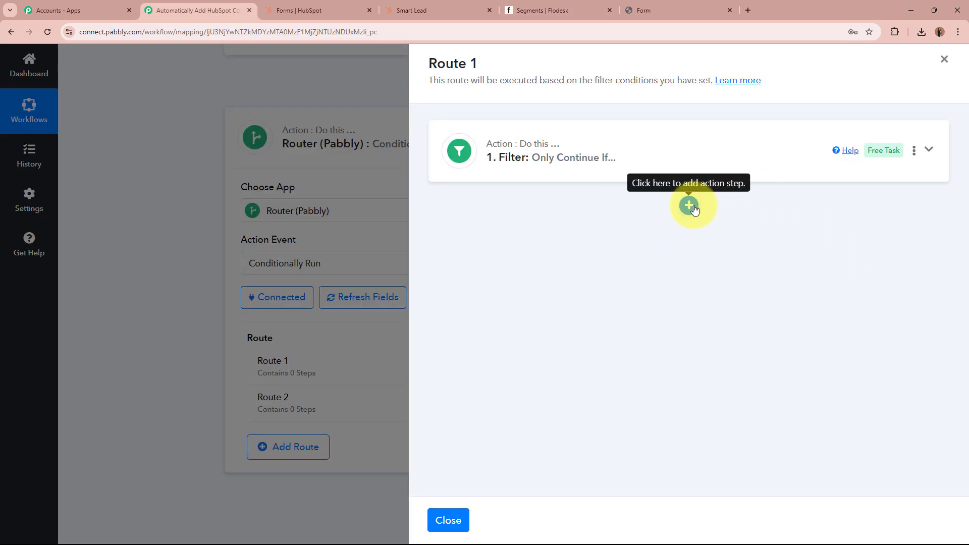
pyautogui.click(690, 206)
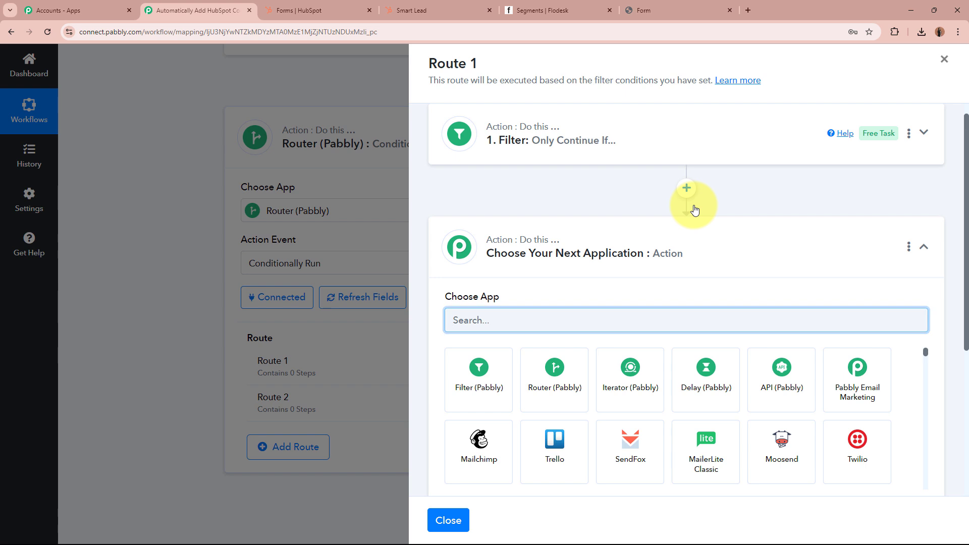
pyautogui.write('Flo')
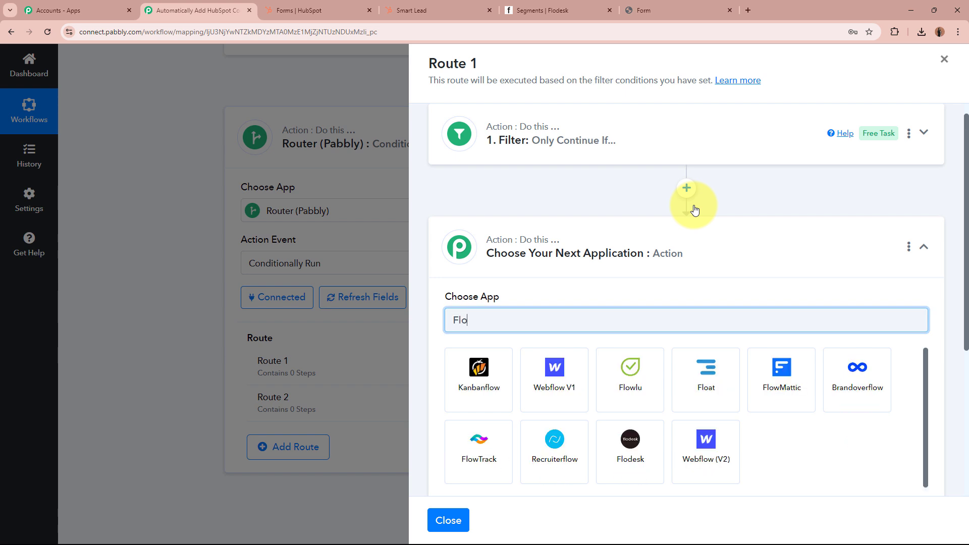
pyautogui.click(641, 452)
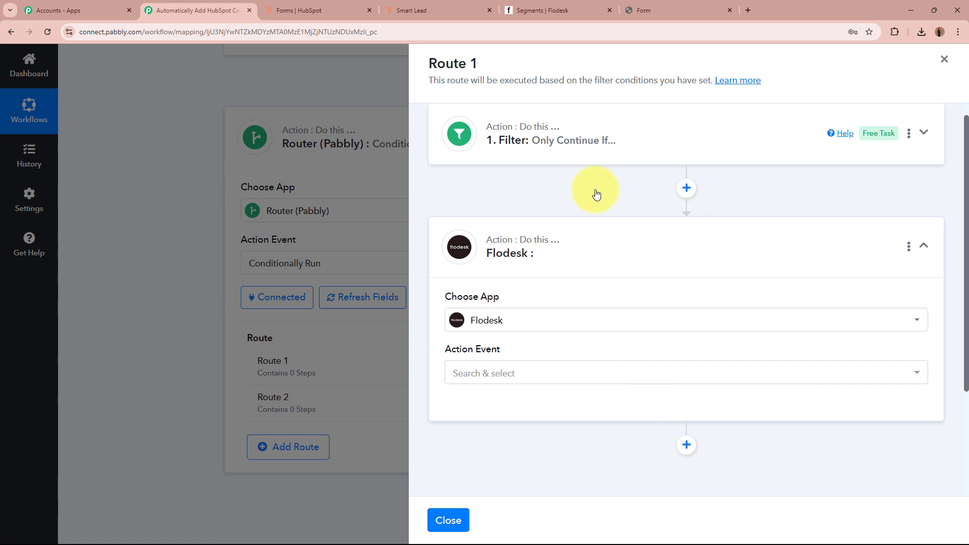
# Set the Flodesk action event to Create/Update Subscriber and begin connecting an account.
pyautogui.click(543, 11)
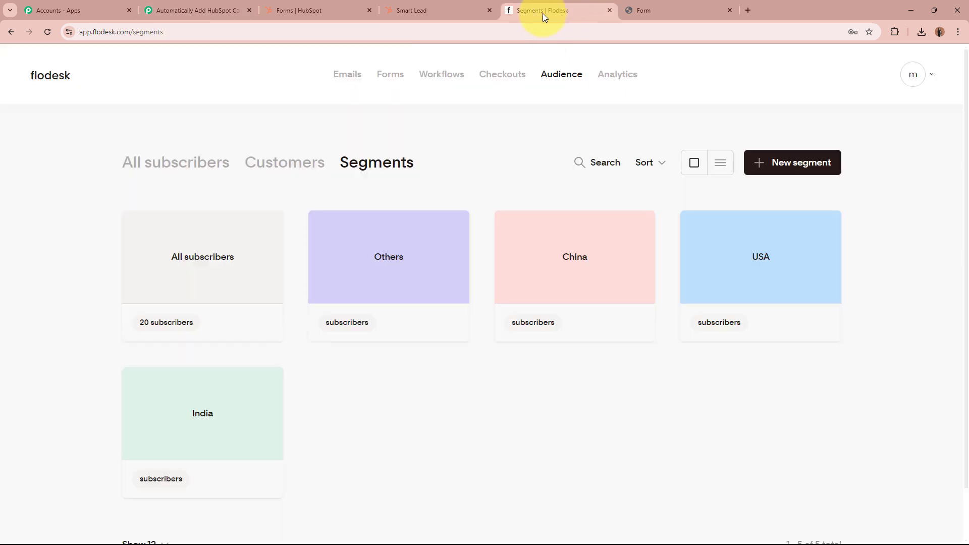
pyautogui.click(222, 9)
pyautogui.click(593, 382)
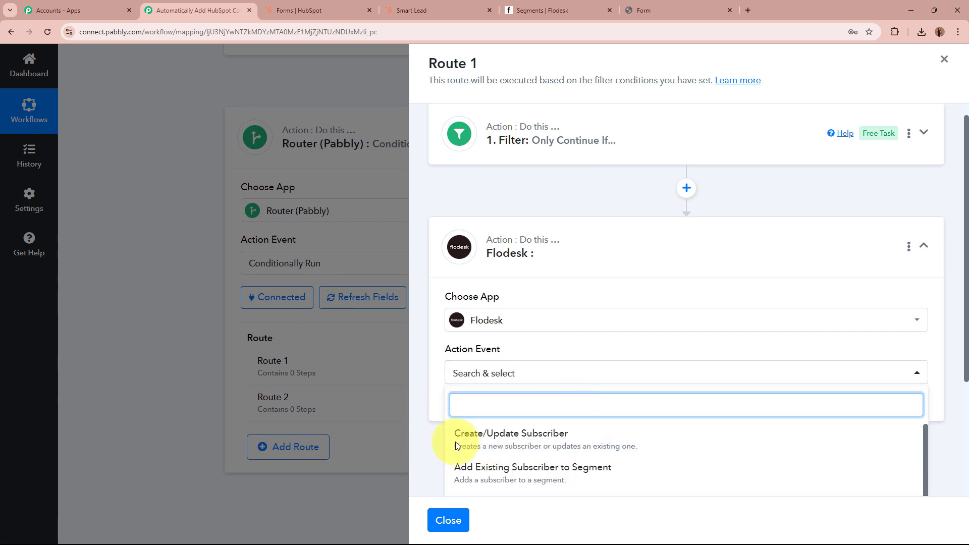
pyautogui.click(571, 442)
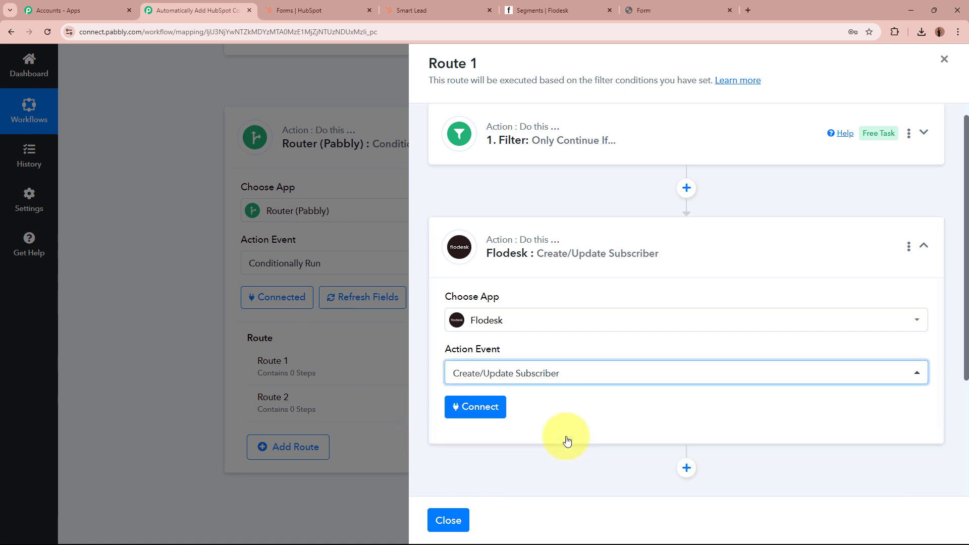
pyautogui.click(469, 404)
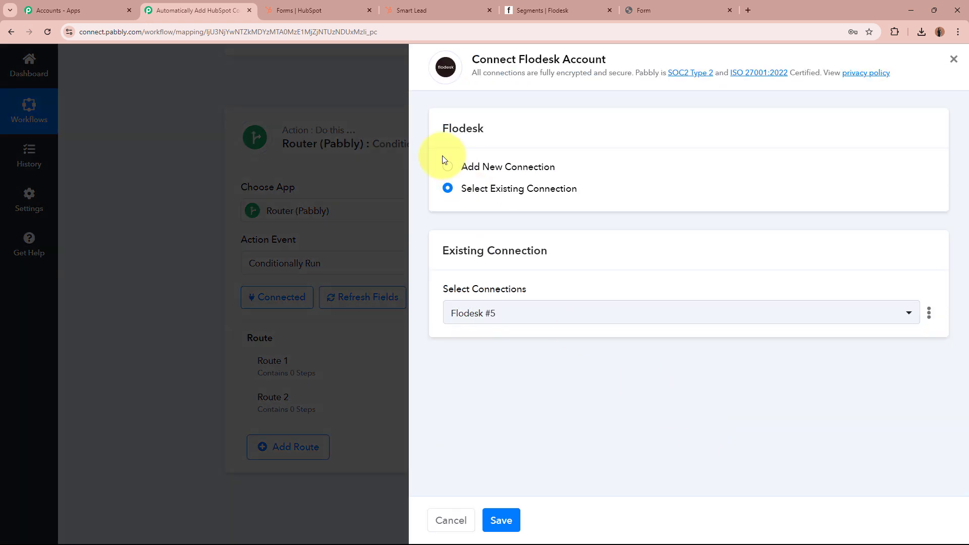
# Add a new Flodesk connection via Connect With Flodesk and allow access in the popup.
pyautogui.click(446, 166)
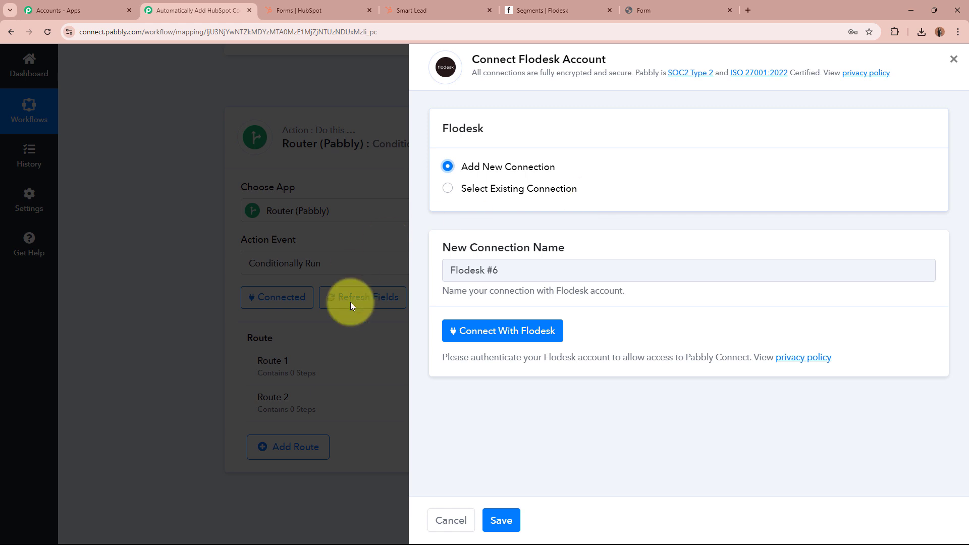
pyautogui.click(512, 331)
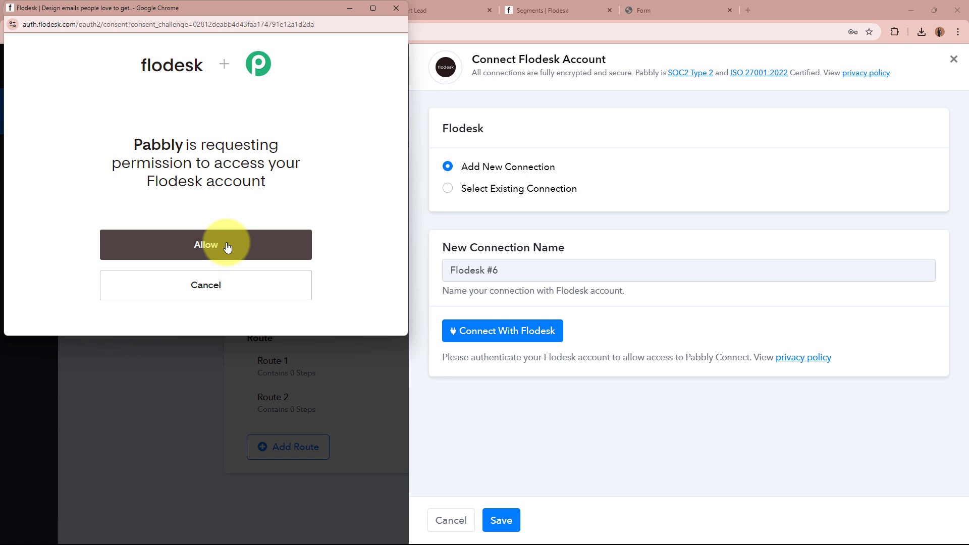
pyautogui.click(227, 246)
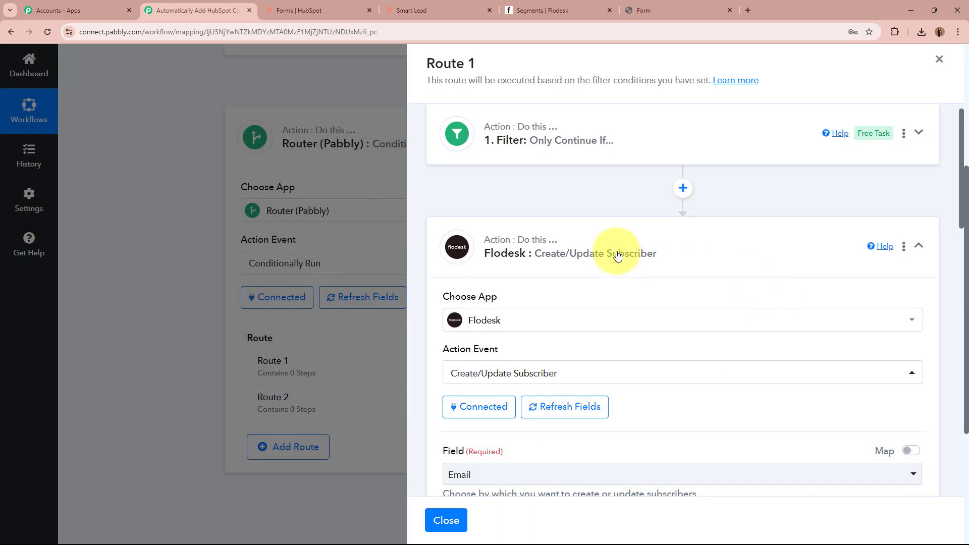
# Set the Flodesk subscriber's match Field to Email.
pyautogui.scroll(-3, 618, 256)
pyautogui.scroll(1, 573, 268)
pyautogui.scroll(-3, 510, 199)
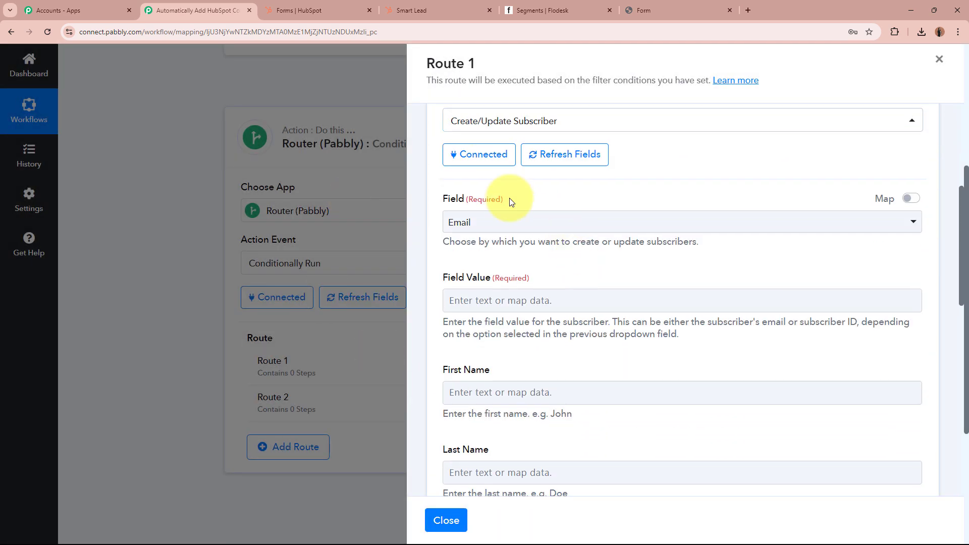
pyautogui.moveTo(444, 201); pyautogui.dragTo(530, 199)
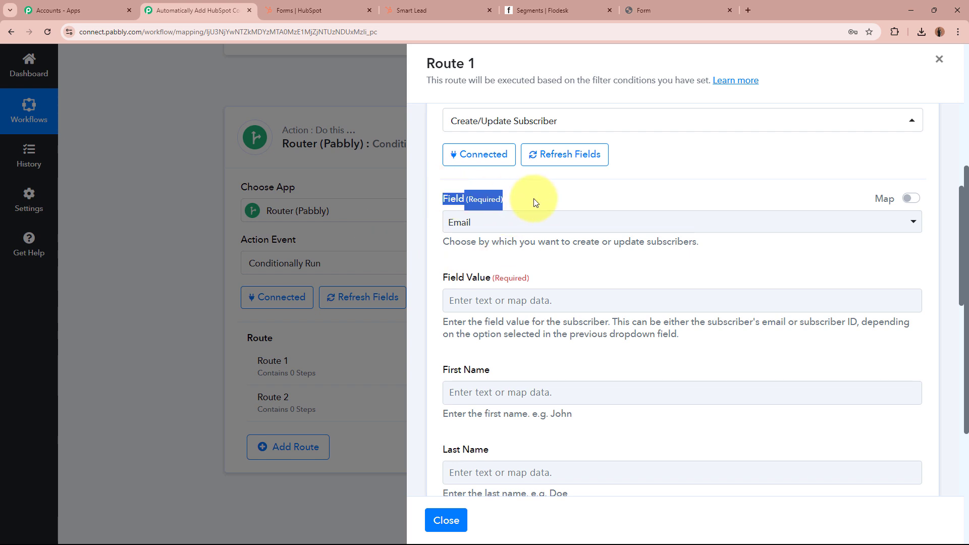
pyautogui.click(536, 202)
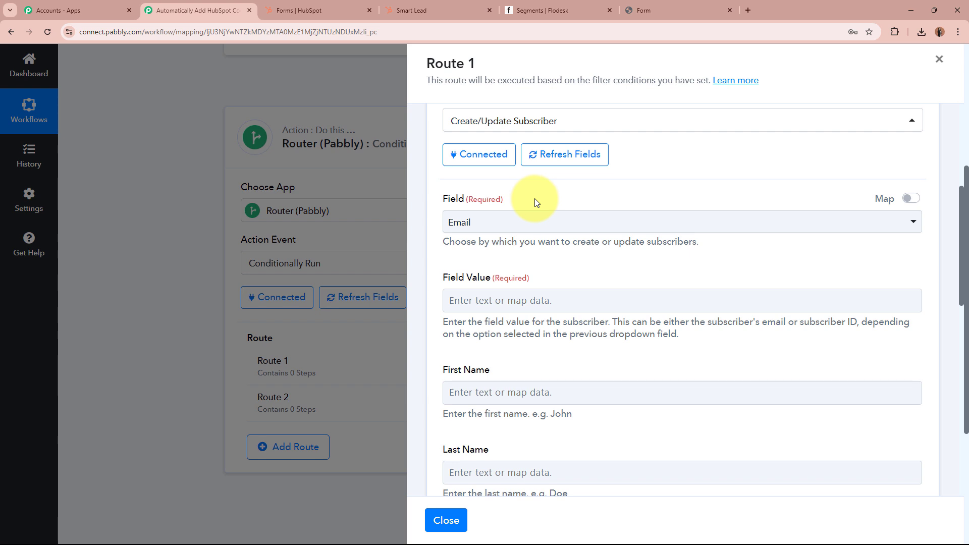
pyautogui.click(459, 220)
pyautogui.click(479, 290)
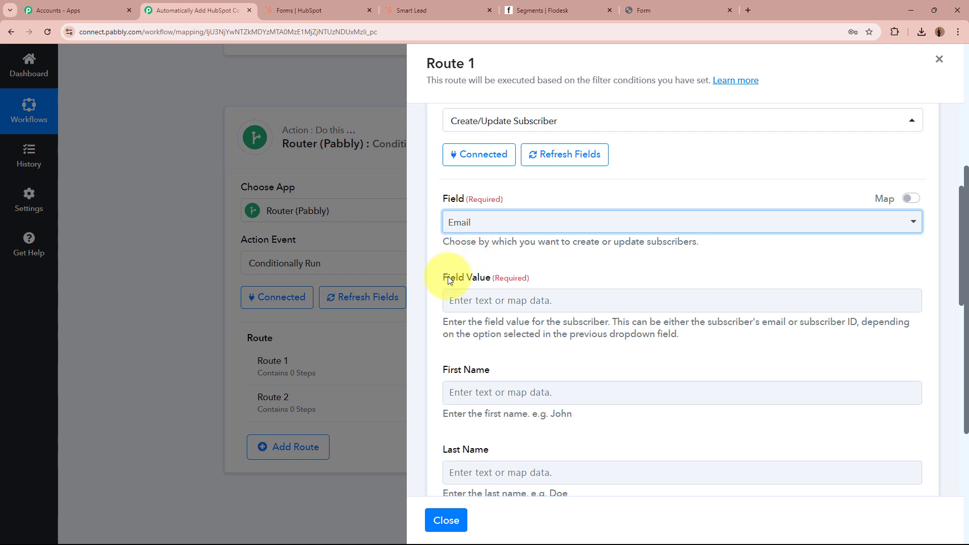
# Map the HubSpot contact's Properties Email into the Field Value.
pyautogui.moveTo(440, 278); pyautogui.dragTo(562, 282)
pyautogui.click(562, 282)
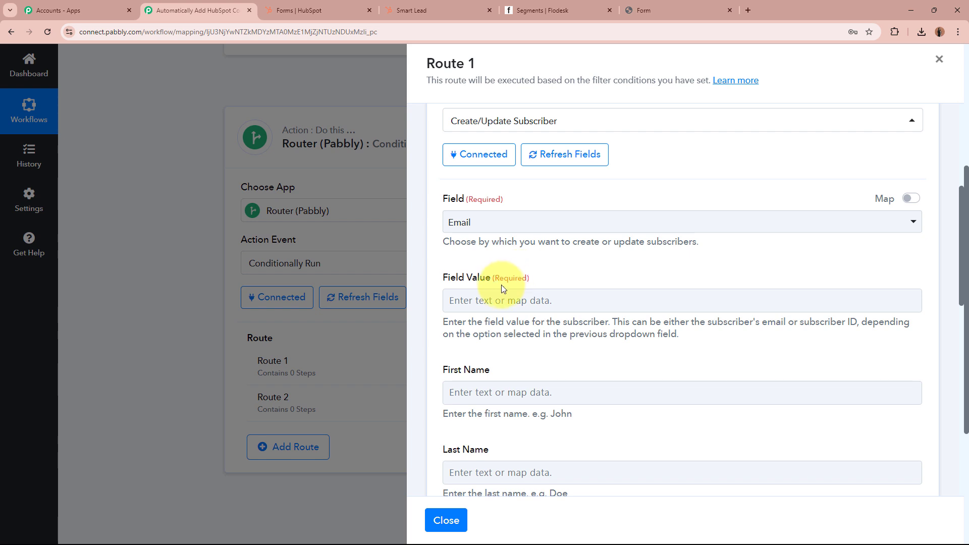
pyautogui.click(502, 299)
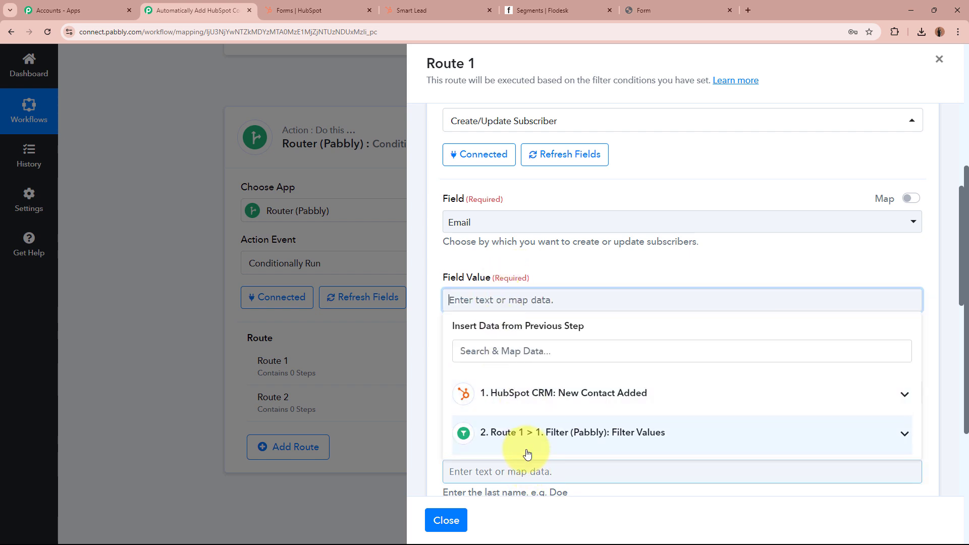
pyautogui.click(533, 402)
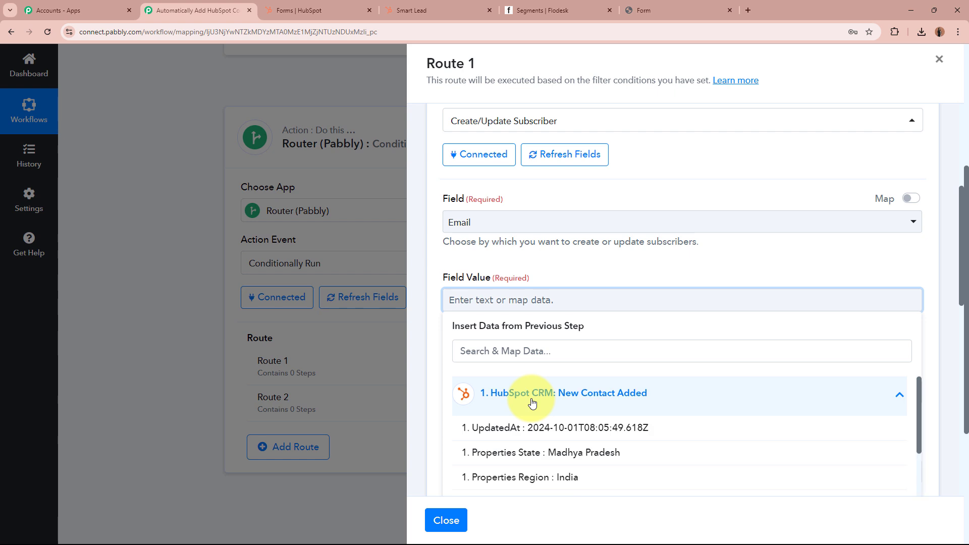
pyautogui.scroll(-2, 560, 397)
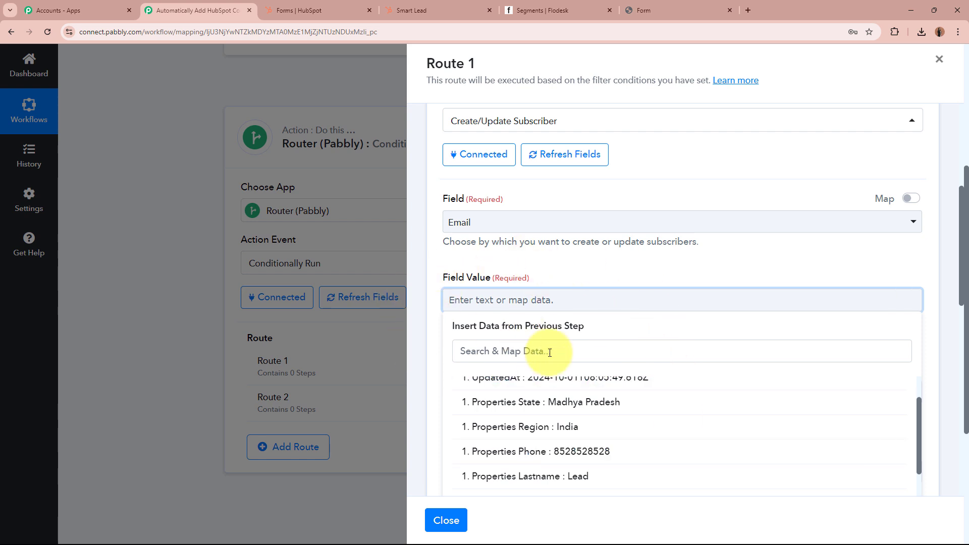
pyautogui.scroll(-5, 581, 444)
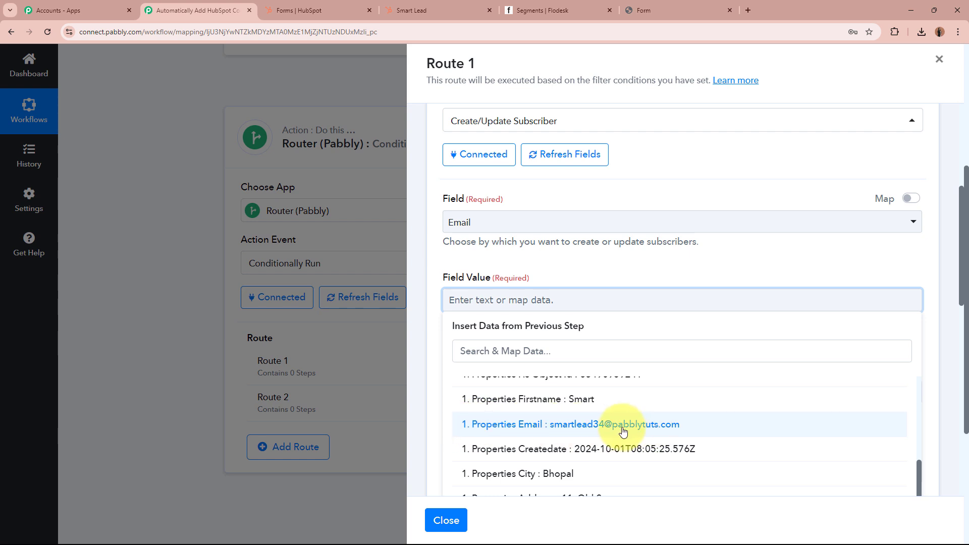
pyautogui.click(695, 432)
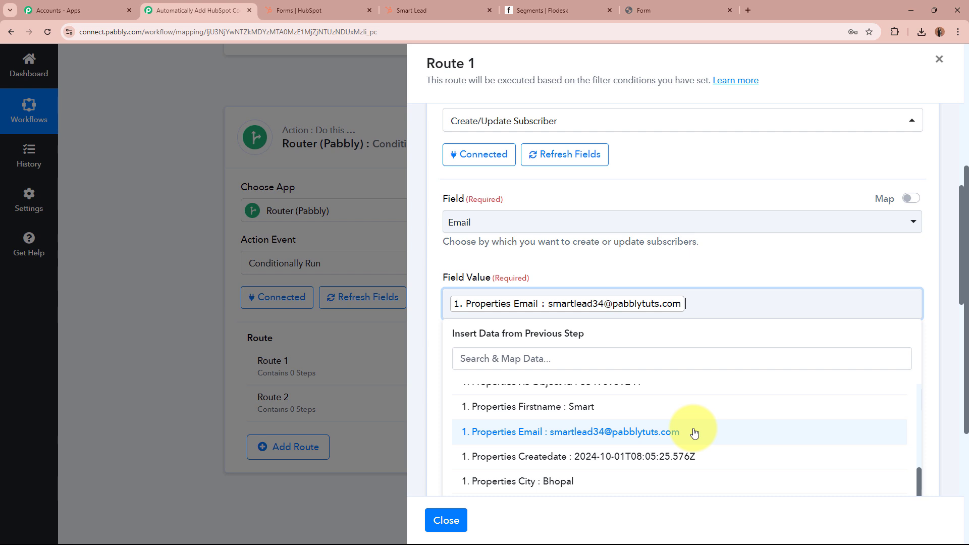
pyautogui.click(744, 253)
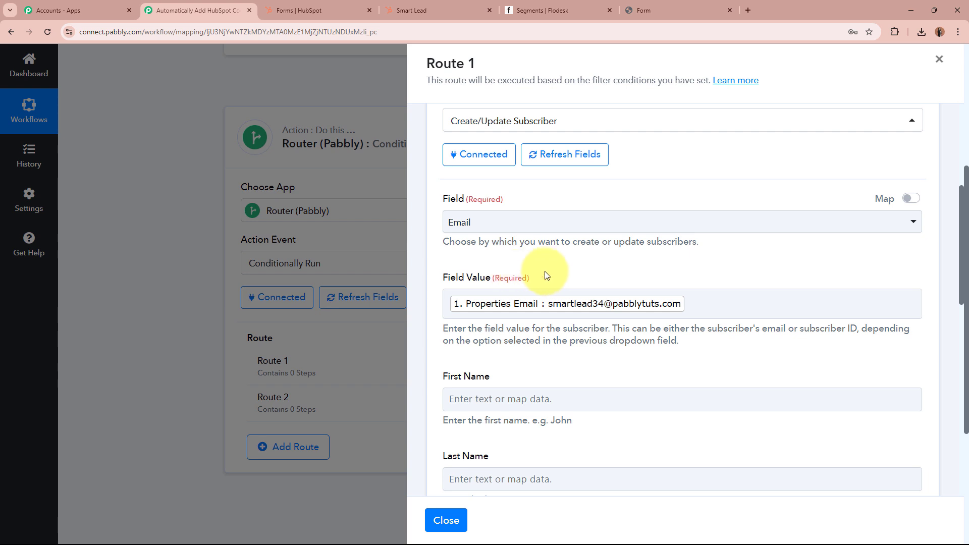
# Map HubSpot Properties Firstname into the Flodesk First Name field.
pyautogui.scroll(-2, 555, 278)
pyautogui.click(566, 298)
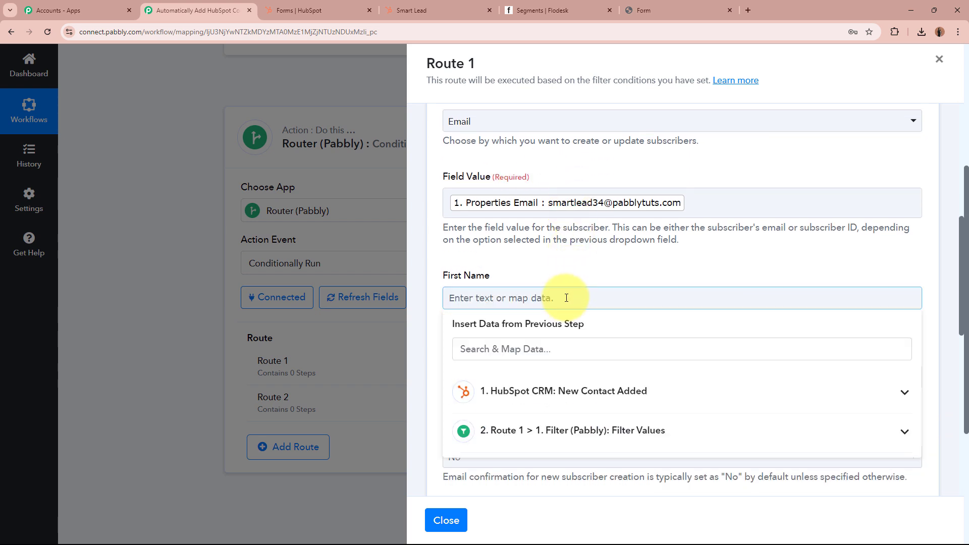
pyautogui.click(640, 389)
pyautogui.scroll(-5, 655, 454)
pyautogui.scroll(-2, 641, 400)
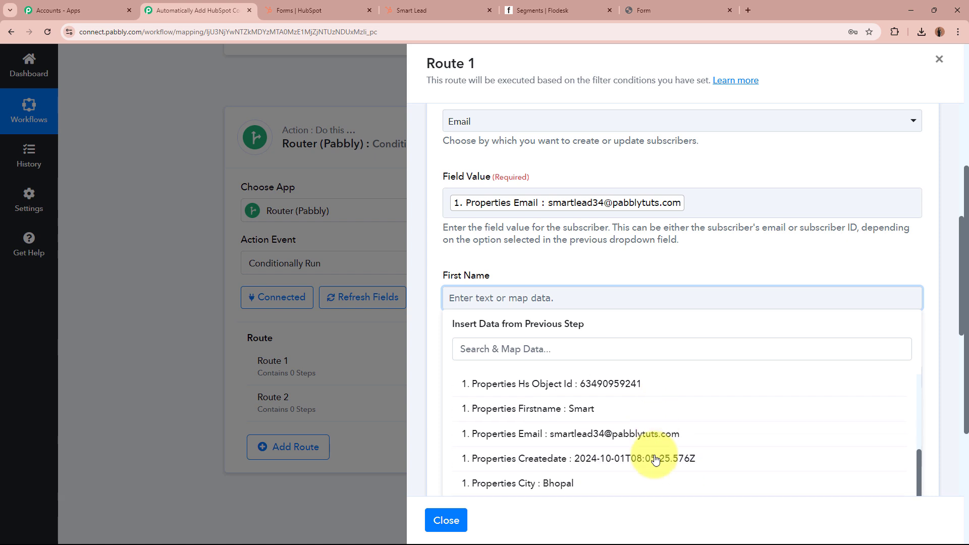
pyautogui.scroll(1, 608, 398)
pyautogui.click(612, 398)
pyautogui.click(568, 269)
# Map HubSpot Properties Lastname into the Flodesk Last Name field.
pyautogui.scroll(-1, 556, 302)
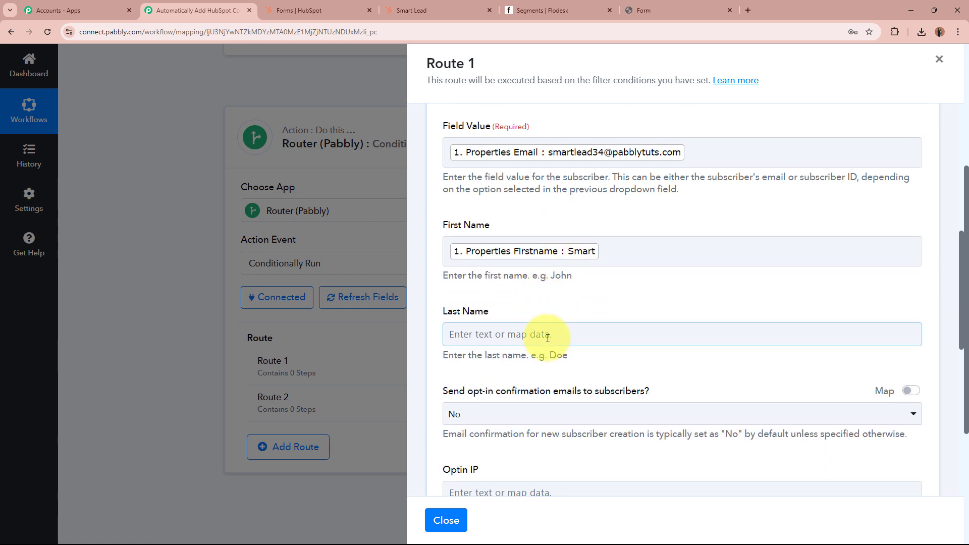
pyautogui.click(545, 335)
pyautogui.scroll(-1, 551, 346)
pyautogui.click(627, 325)
pyautogui.scroll(-1, 635, 429)
pyautogui.scroll(-1, 636, 429)
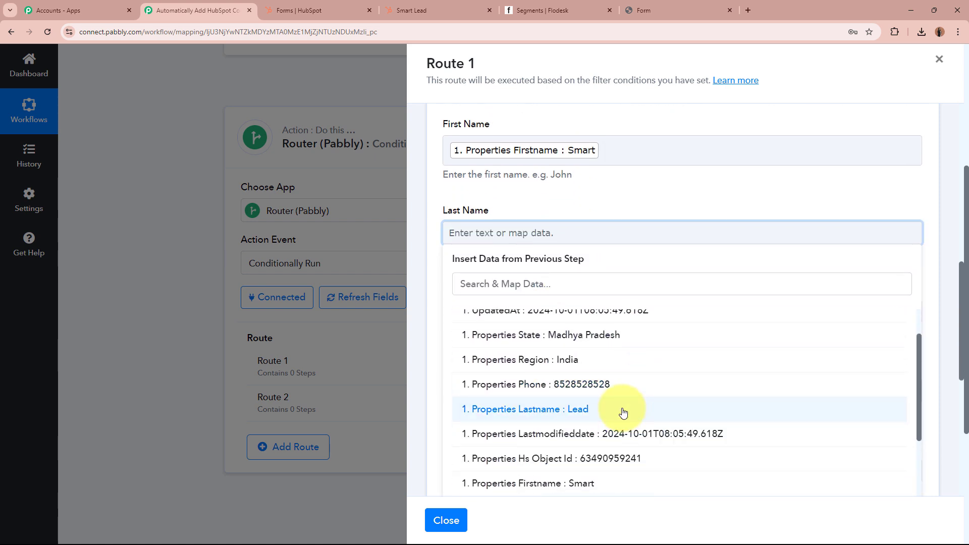
pyautogui.click(623, 409)
pyautogui.click(574, 211)
# Keep opt-in confirmation emails at No, then save the Flodesk step and send a test request.
pyautogui.scroll(-1, 574, 211)
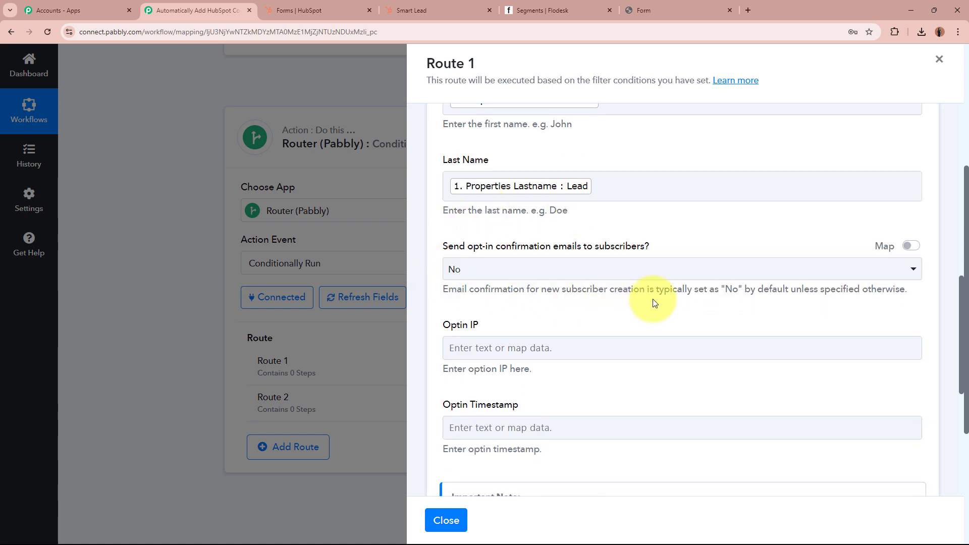
pyautogui.click(590, 265)
pyautogui.click(558, 331)
pyautogui.scroll(-2, 564, 308)
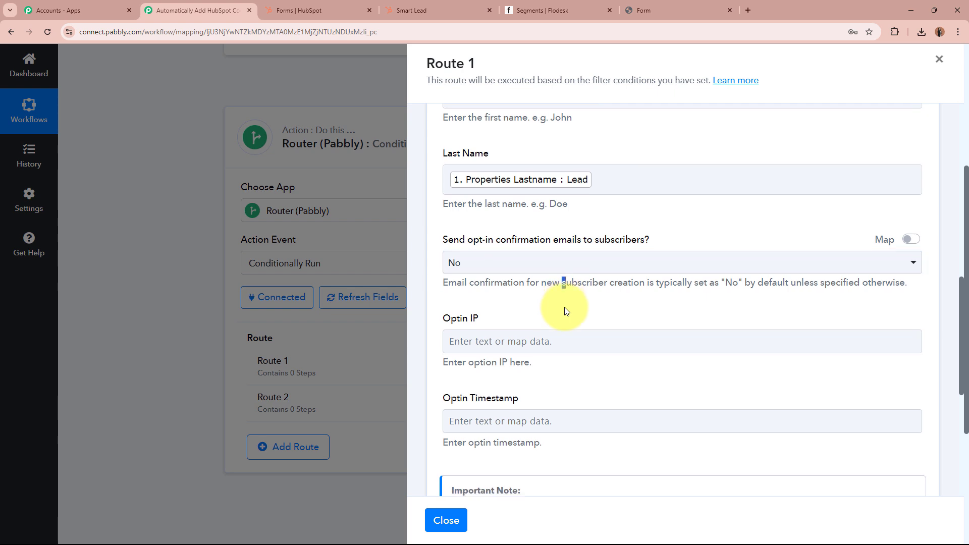
pyautogui.moveTo(450, 303); pyautogui.dragTo(583, 303)
pyautogui.click(584, 303)
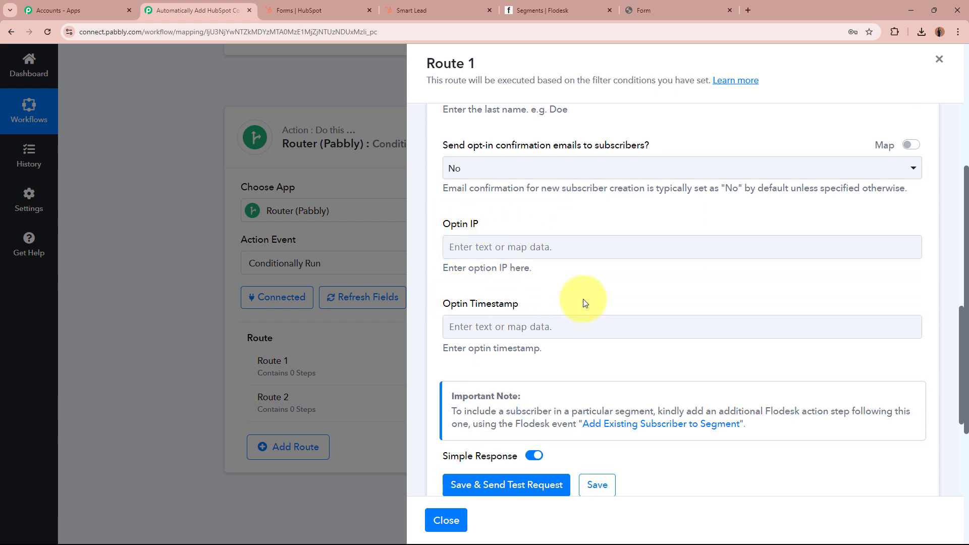
pyautogui.scroll(7, 584, 303)
pyautogui.scroll(-5, 584, 303)
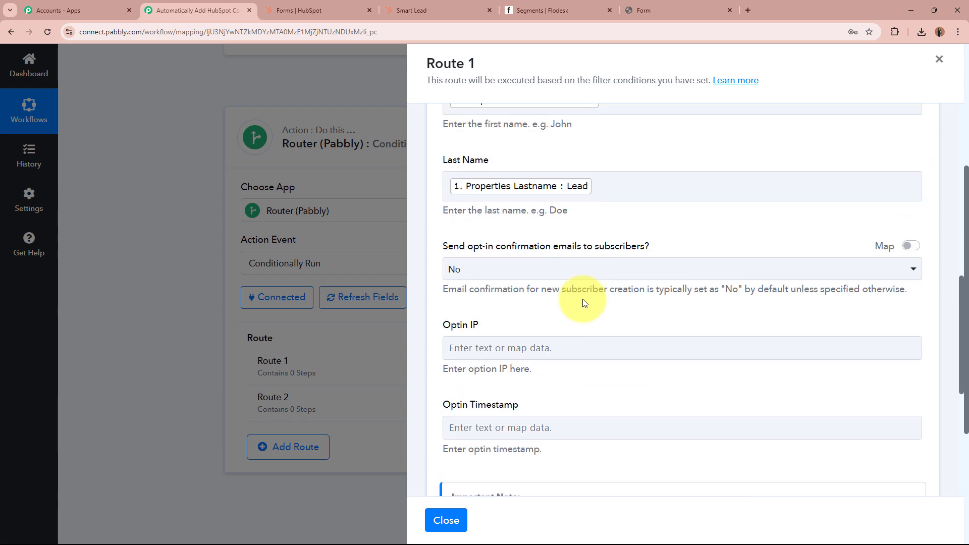
pyautogui.scroll(-5, 584, 302)
pyautogui.click(507, 334)
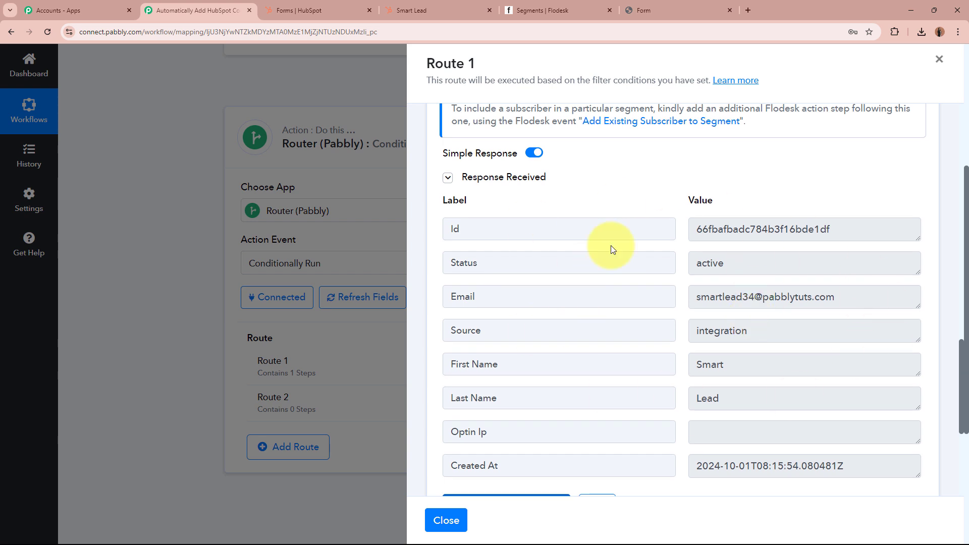
# View Flodesk's All subscribers list to find the test contact on top, then return to Pabbly.
pyautogui.click(550, 8)
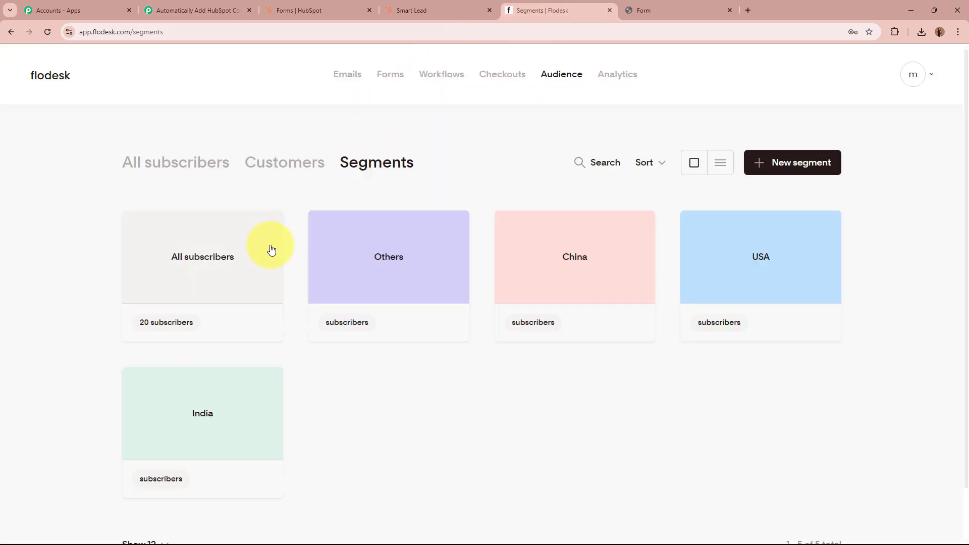
pyautogui.click(243, 267)
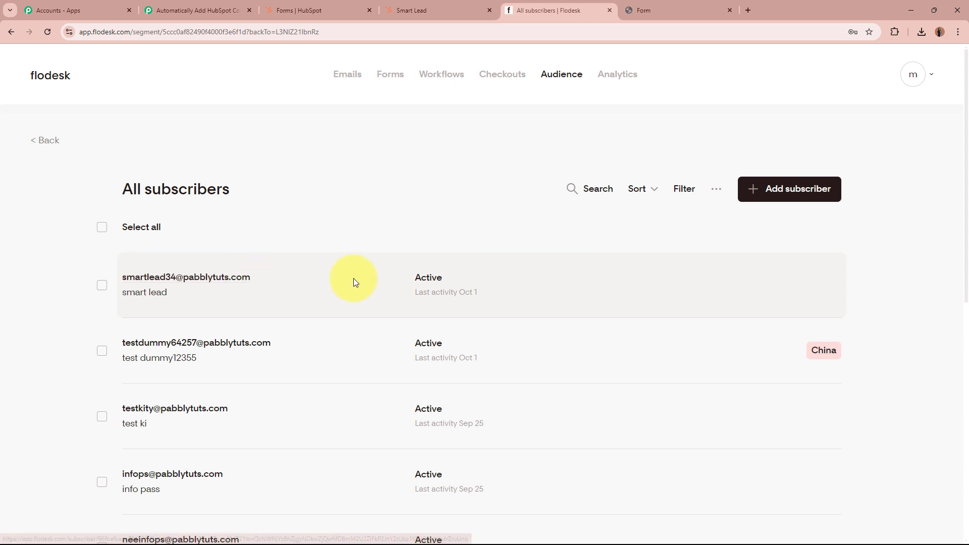
pyautogui.click(216, 10)
pyautogui.scroll(2, 616, 223)
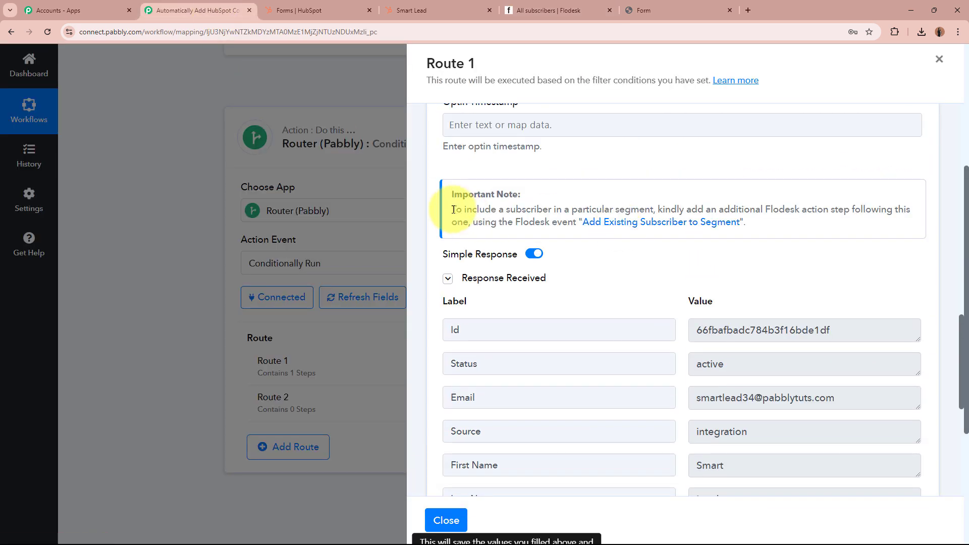
# Read the Important Note about segments and collapse the Flodesk Create/Update Subscriber step.
pyautogui.moveTo(452, 209); pyautogui.dragTo(745, 224)
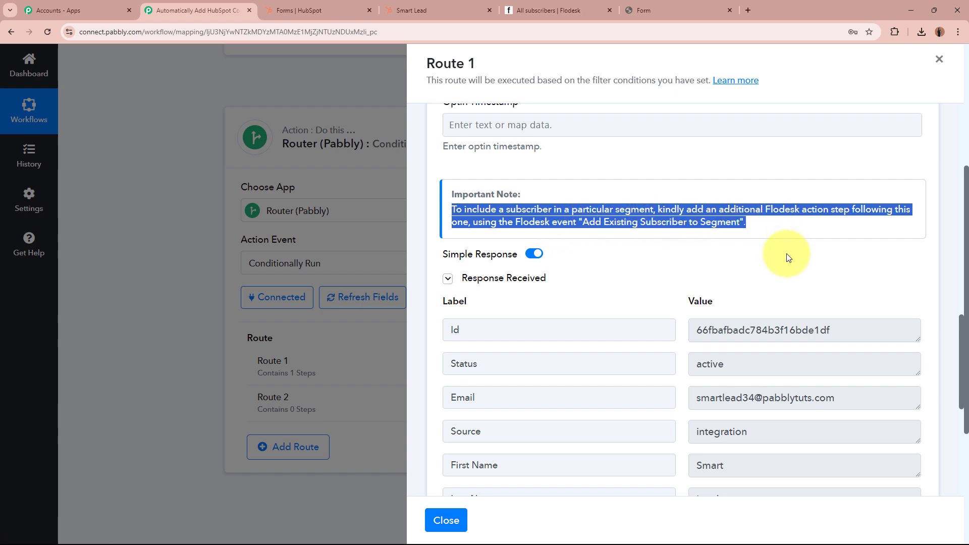
pyautogui.click(798, 300)
pyautogui.scroll(15, 798, 299)
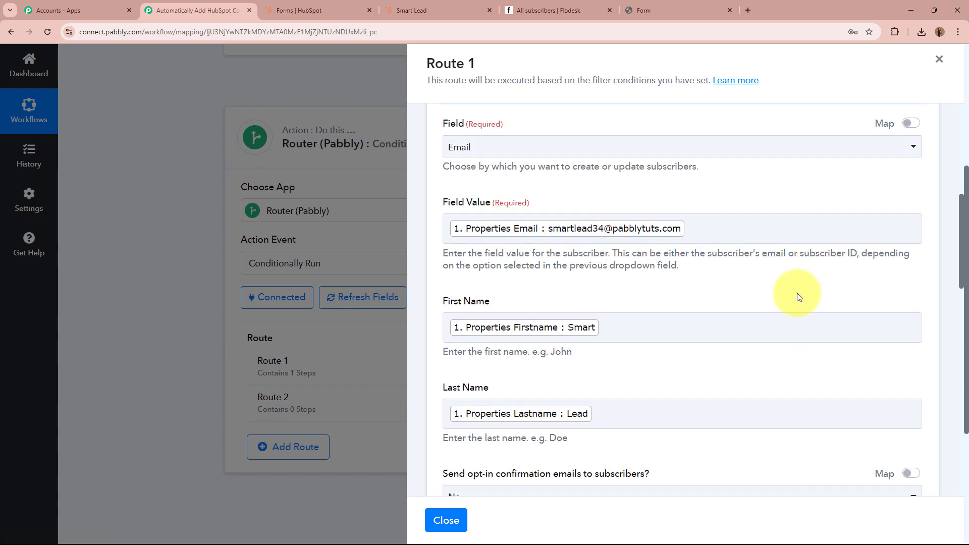
pyautogui.click(645, 200)
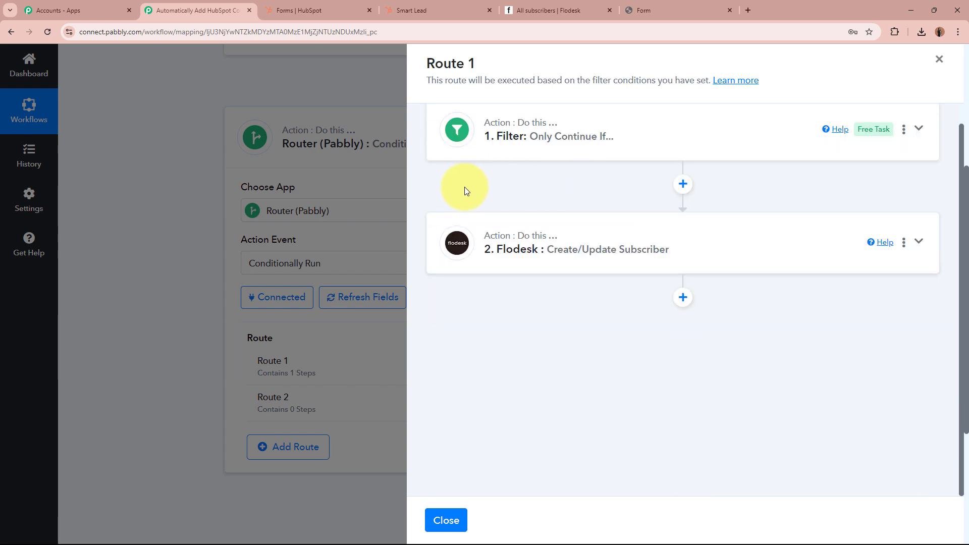
# Check Flodesk's Segments page: the USA, India and Others segments all have 0 subscribers.
pyautogui.click(506, 9)
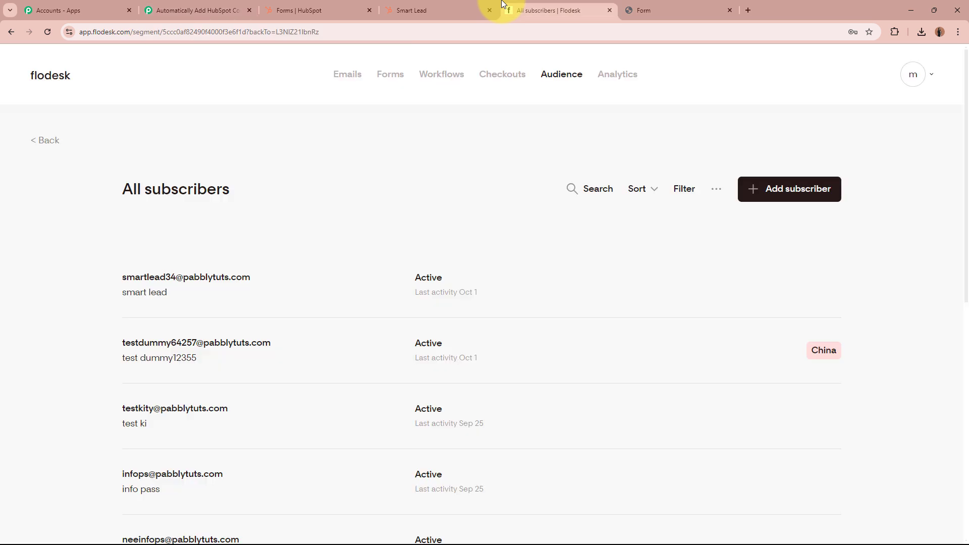
pyautogui.click(563, 82)
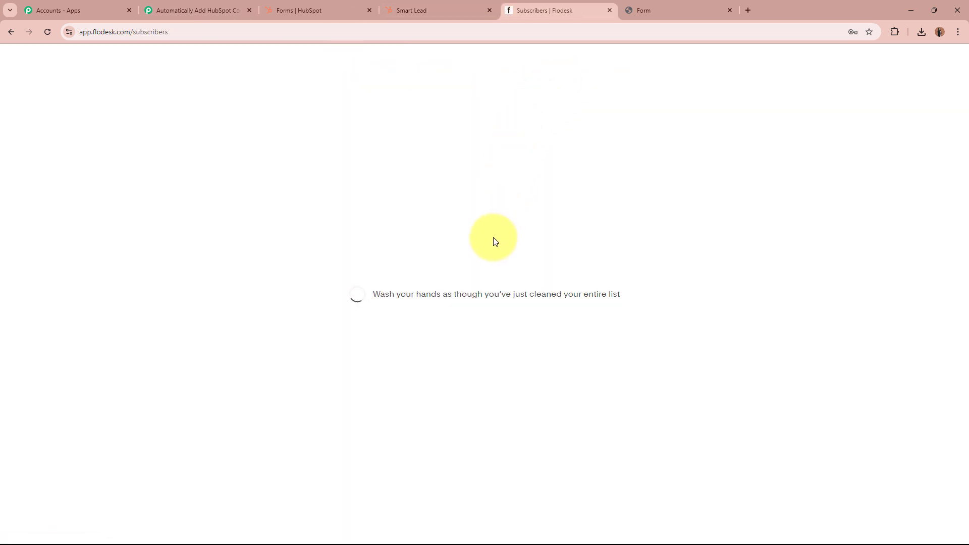
pyautogui.click(380, 175)
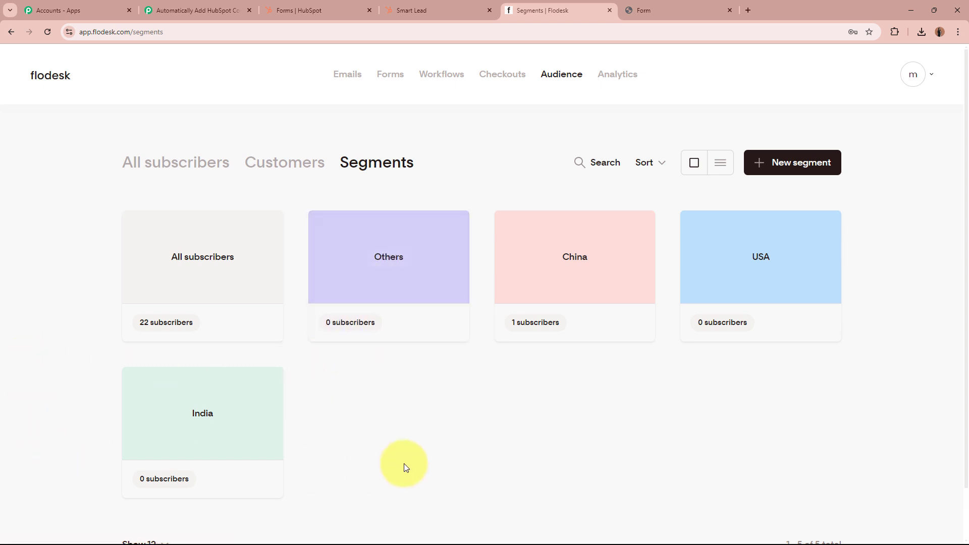
pyautogui.click(216, 11)
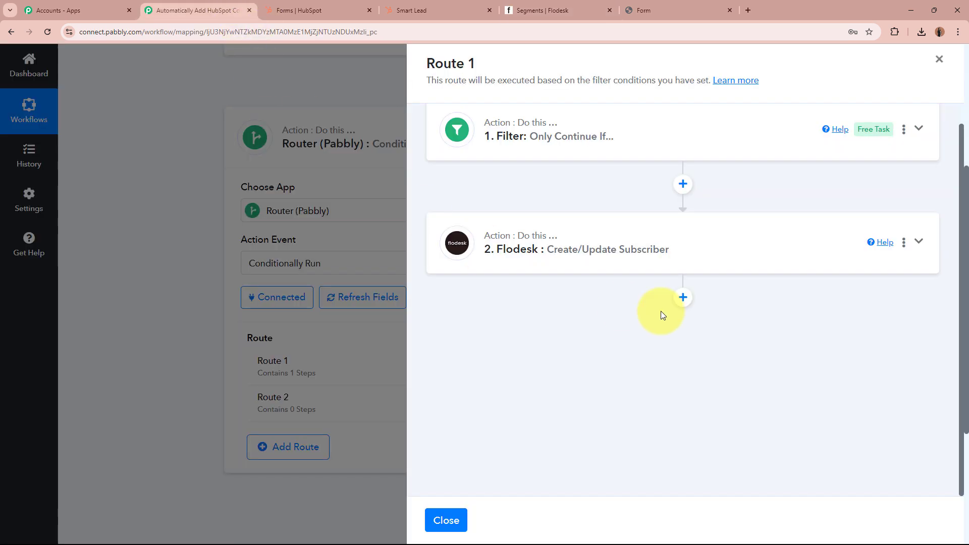
# Add a Flodesk 'Add Existing Subscriber to Segment' step using the Flodesk #6 connection.
pyautogui.click(682, 297)
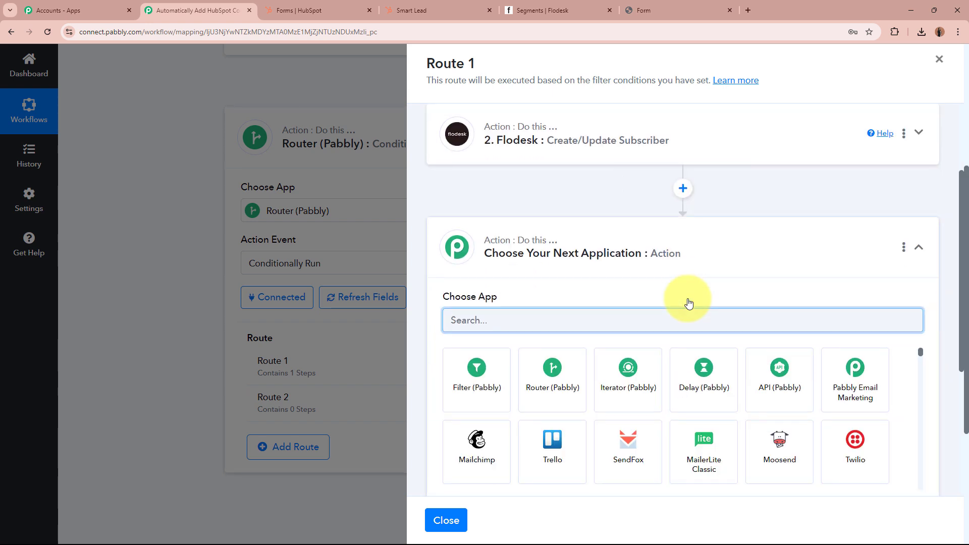
pyautogui.write('Flo')
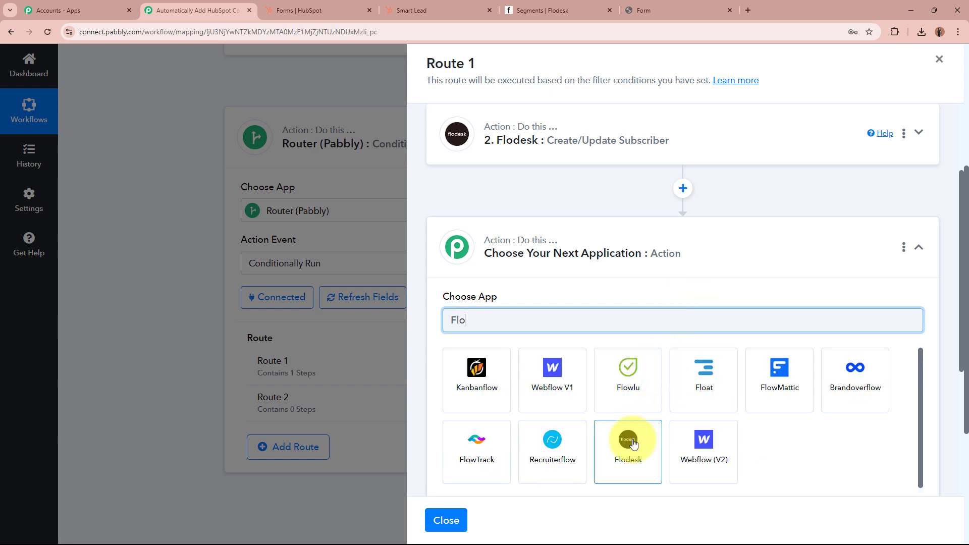
pyautogui.click(628, 445)
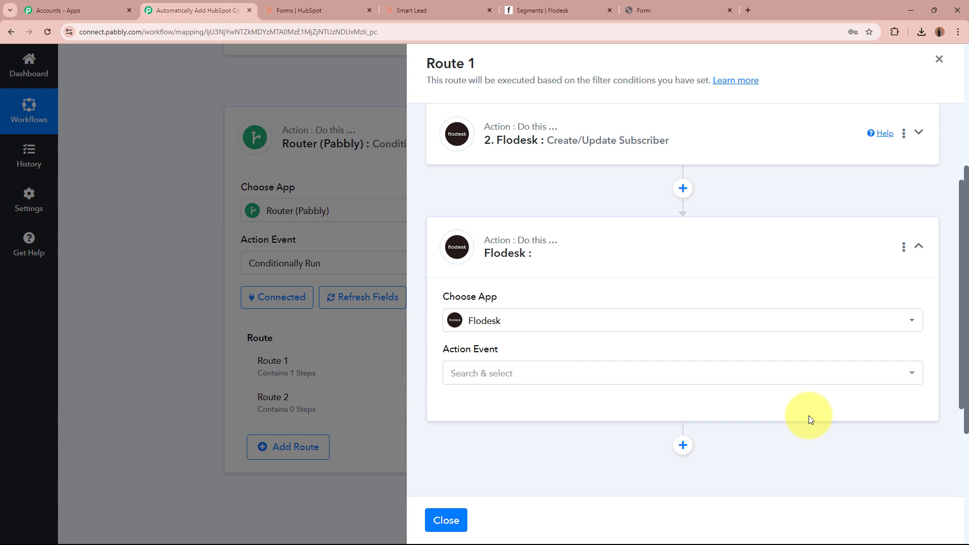
pyautogui.click(599, 373)
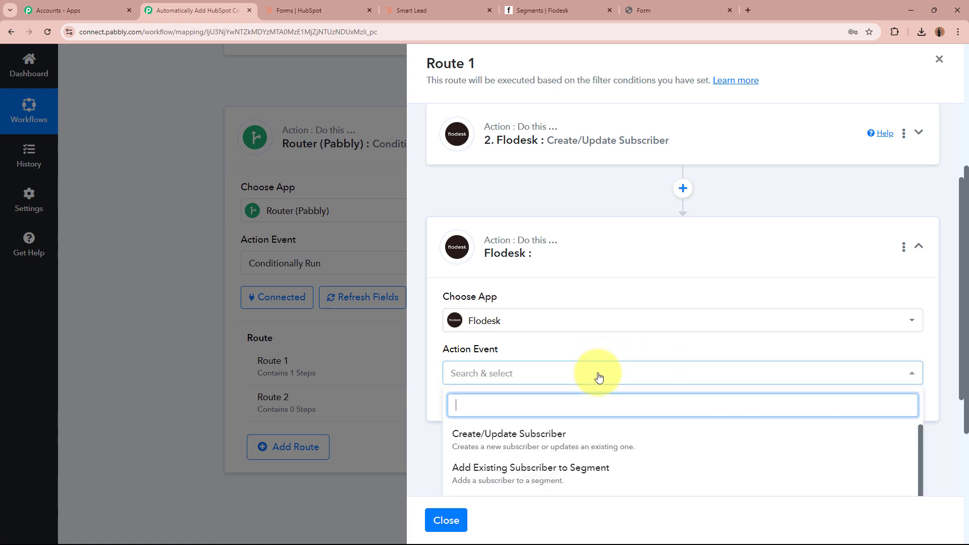
pyautogui.click(568, 471)
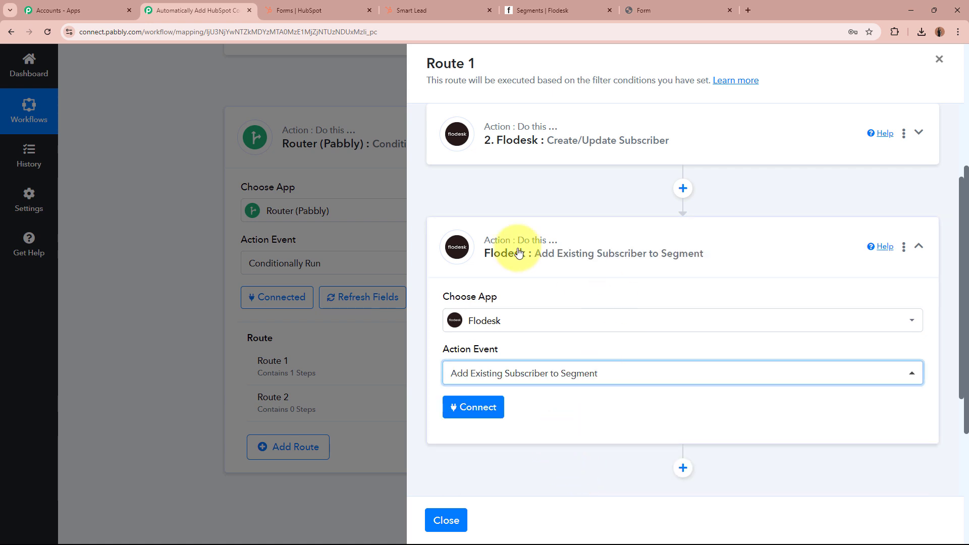
pyautogui.click(488, 408)
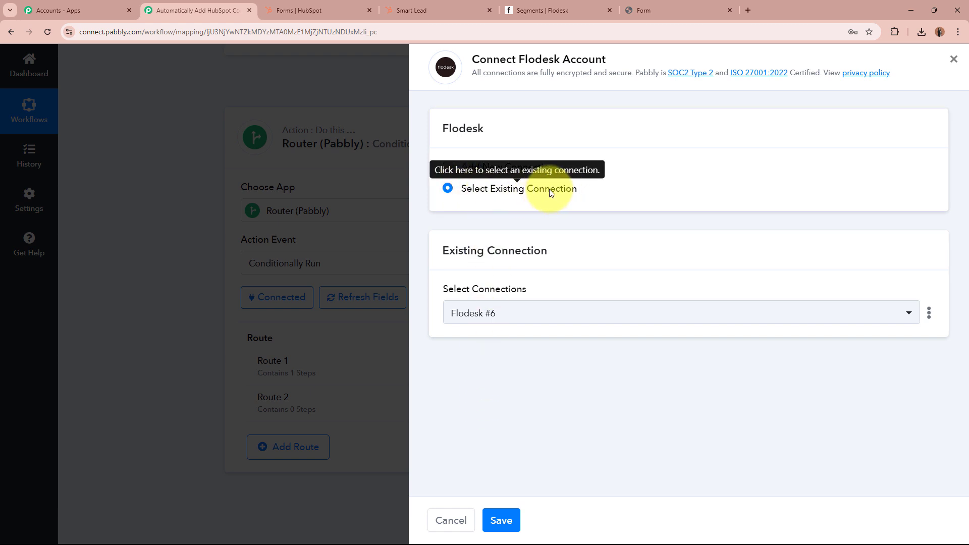
pyautogui.click(511, 518)
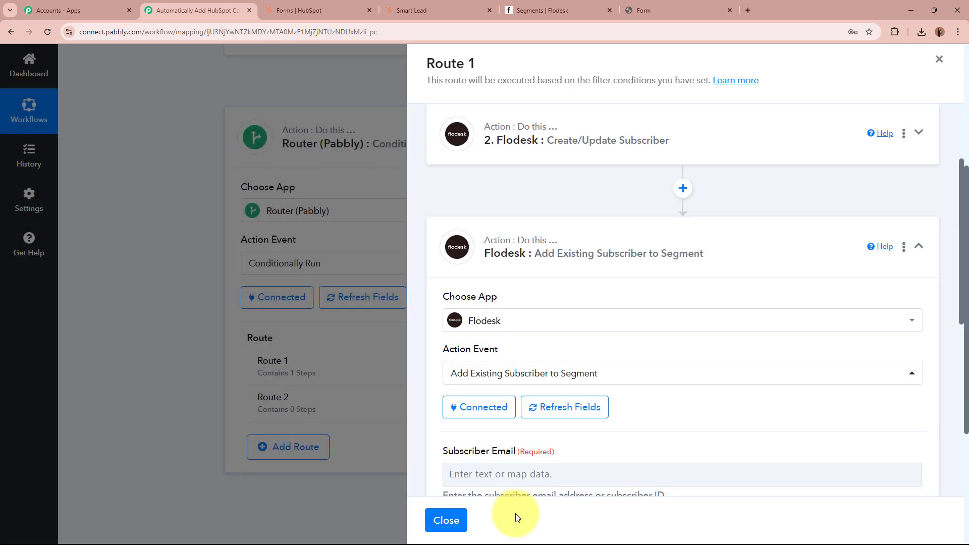
# Map '1. Properties Email' into Subscriber Email, then check the segments available in Flodesk.
pyautogui.scroll(-3, 687, 409)
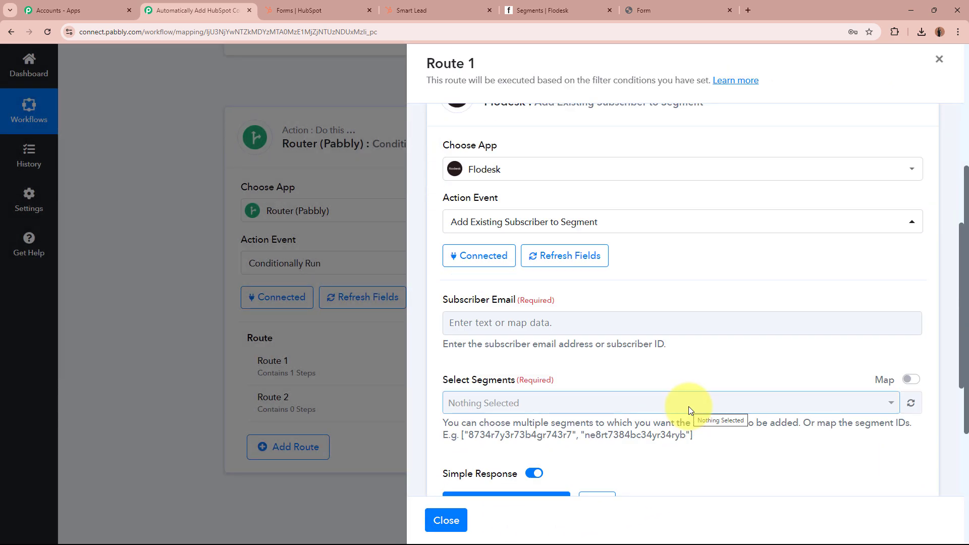
pyautogui.scroll(-2, 664, 344)
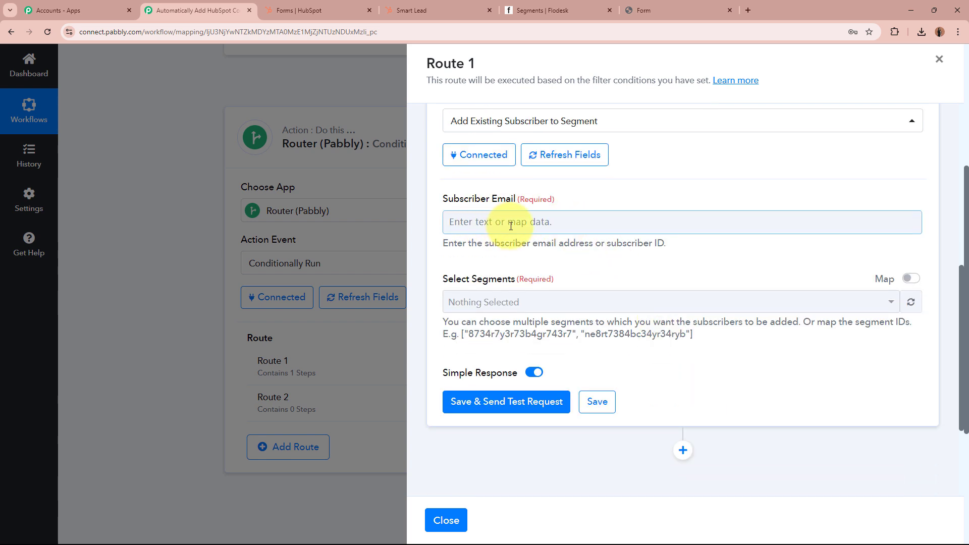
pyautogui.click(536, 225)
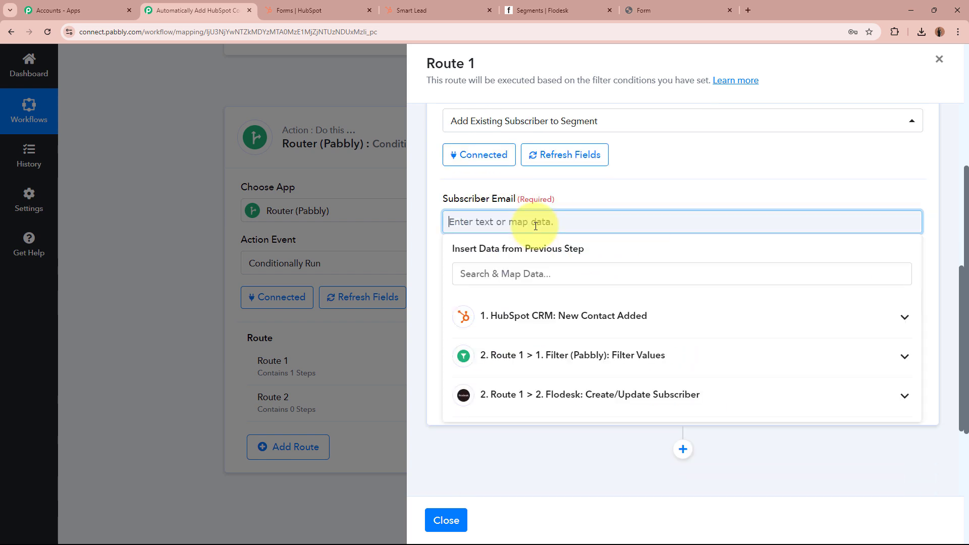
pyautogui.click(559, 323)
pyautogui.scroll(-3, 580, 445)
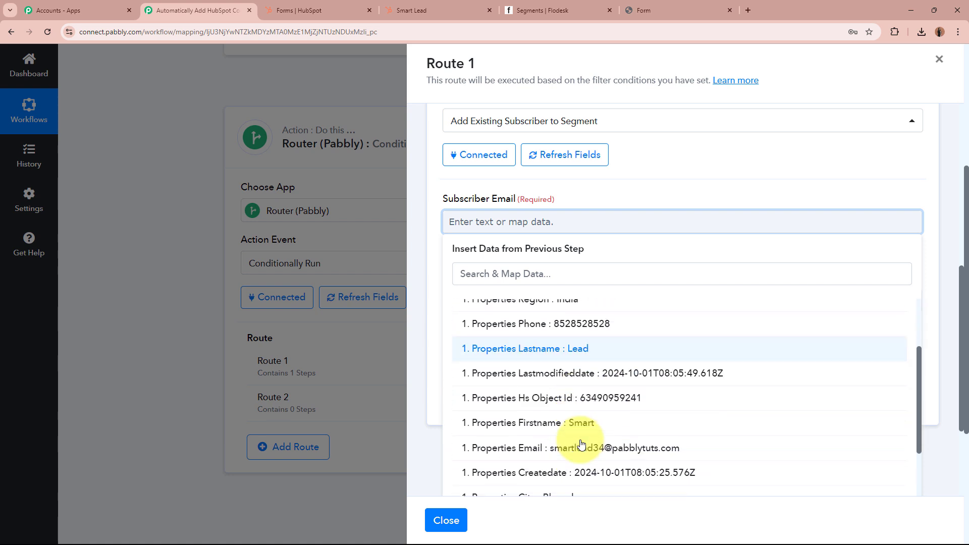
pyautogui.click(520, 447)
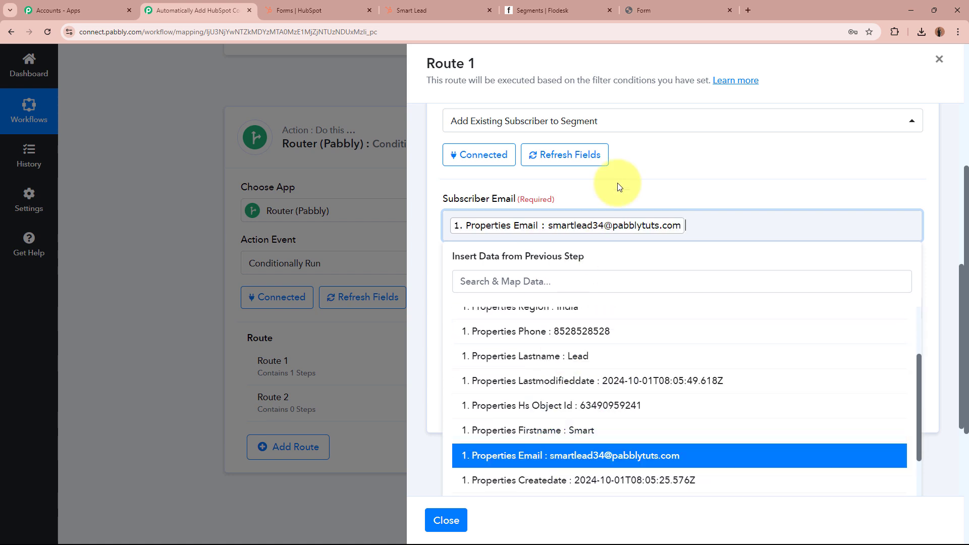
pyautogui.click(631, 160)
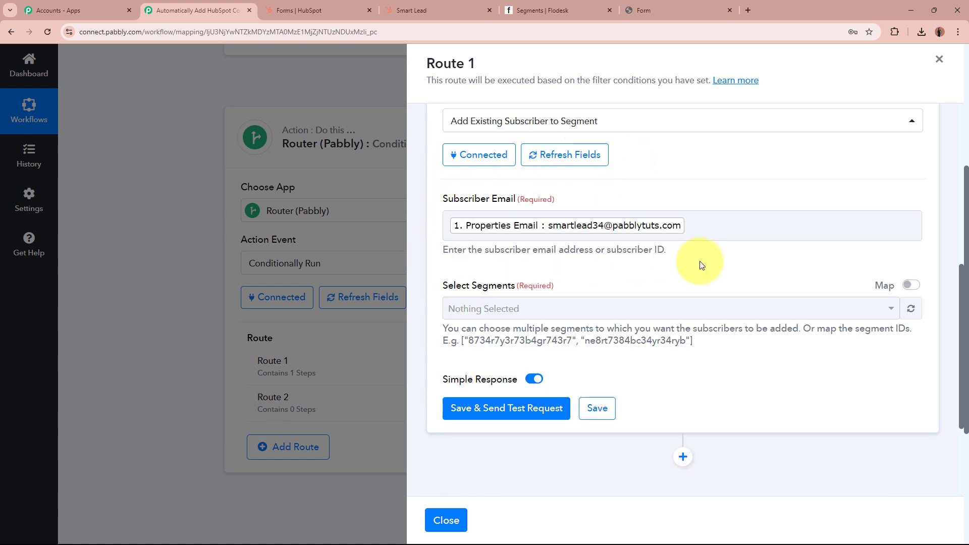
pyautogui.scroll(-1, 702, 265)
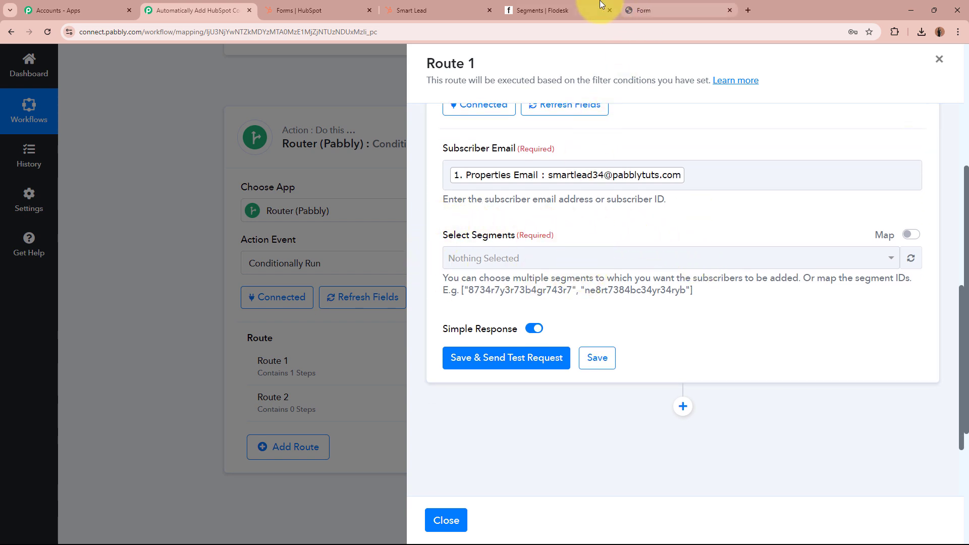
pyautogui.click(545, 10)
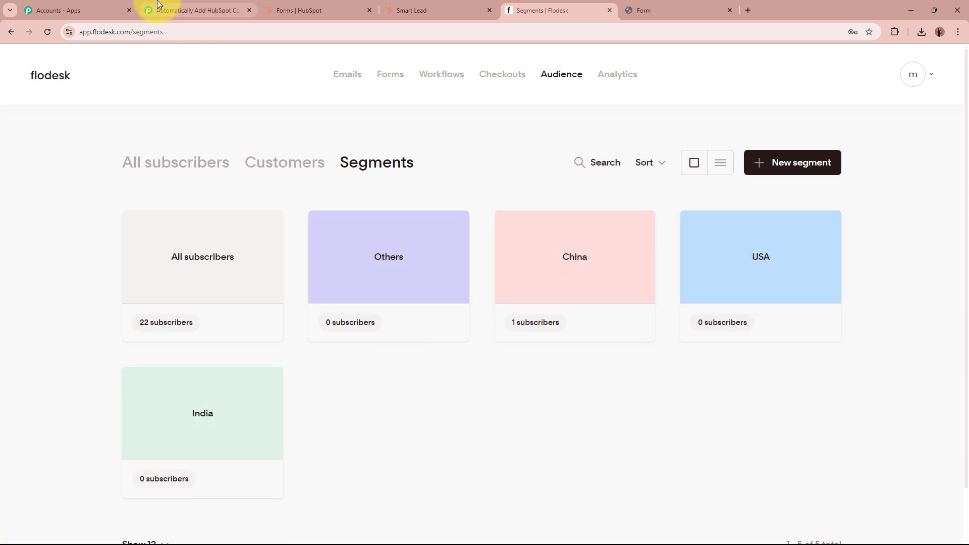
pyautogui.click(151, 10)
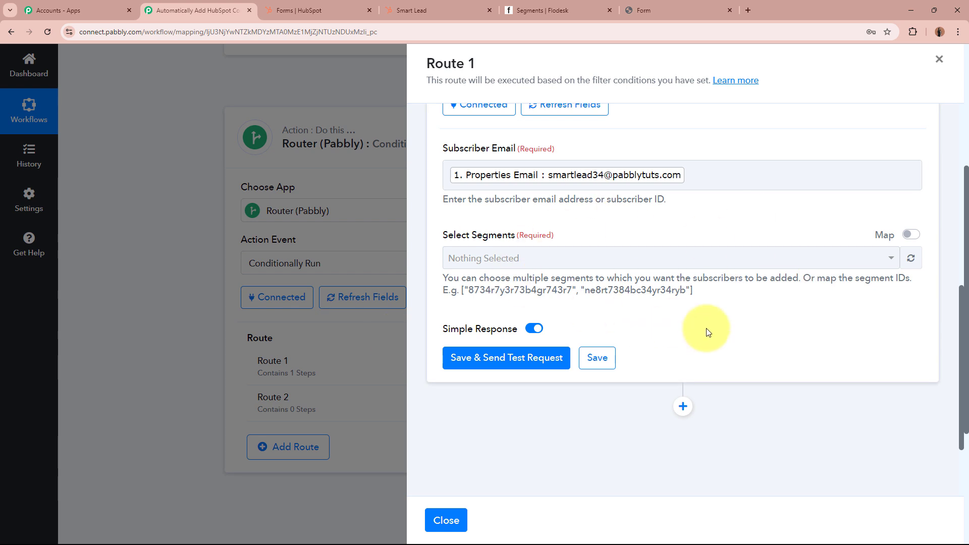
# Select the India segment and save the step with a test request.
pyautogui.click(539, 256)
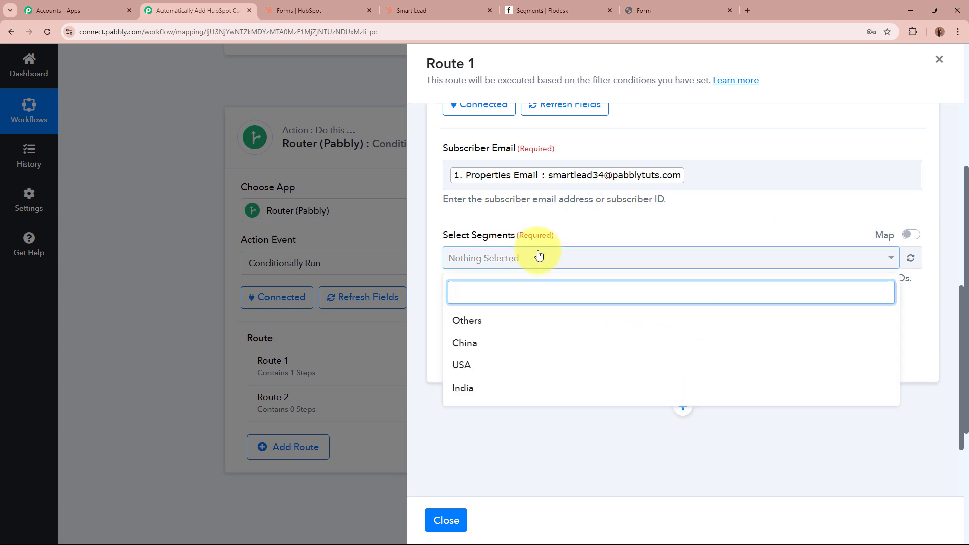
pyautogui.click(530, 390)
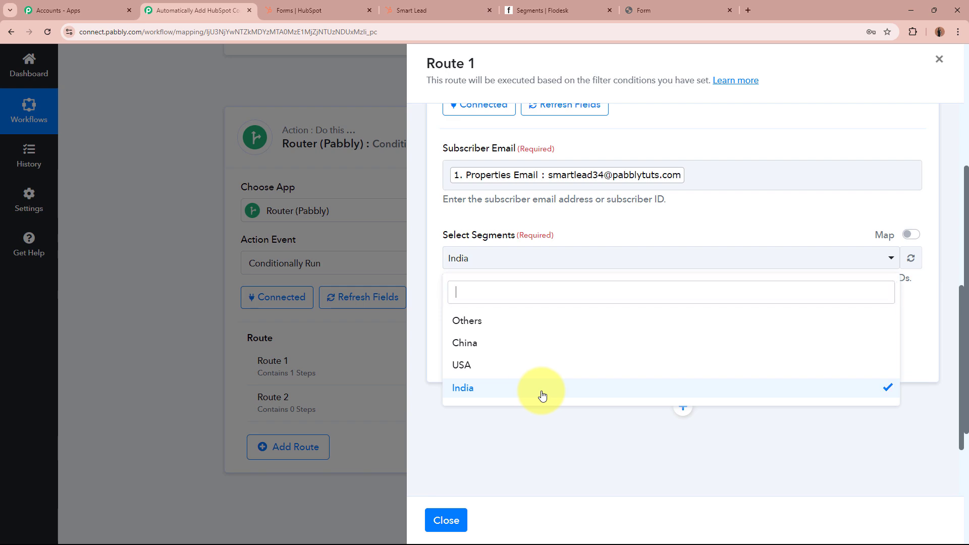
pyautogui.click(424, 314)
pyautogui.scroll(10, 424, 314)
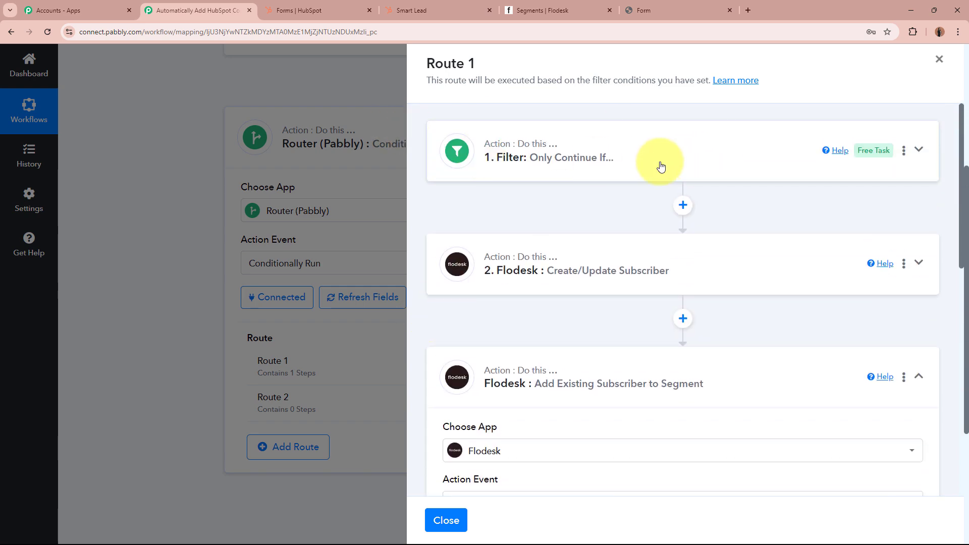
pyautogui.scroll(-10, 660, 161)
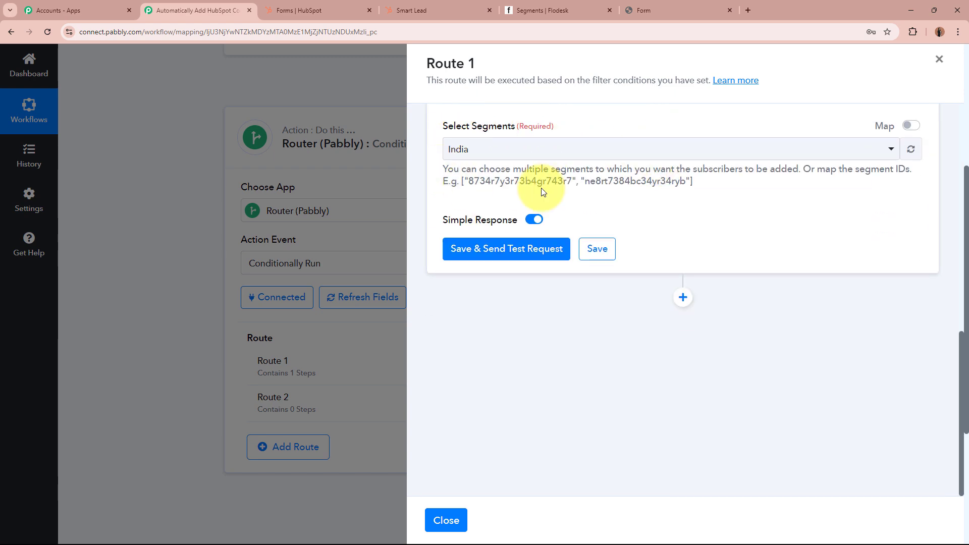
pyautogui.click(544, 252)
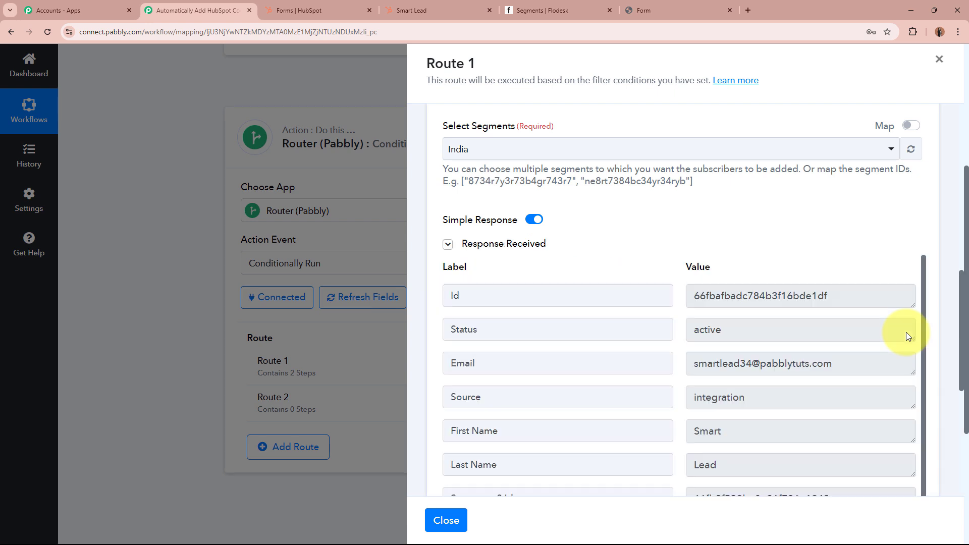
# Review the successful test response and collapse the add-to-segment step.
pyautogui.scroll(-1, 904, 331)
pyautogui.scroll(-2, 748, 269)
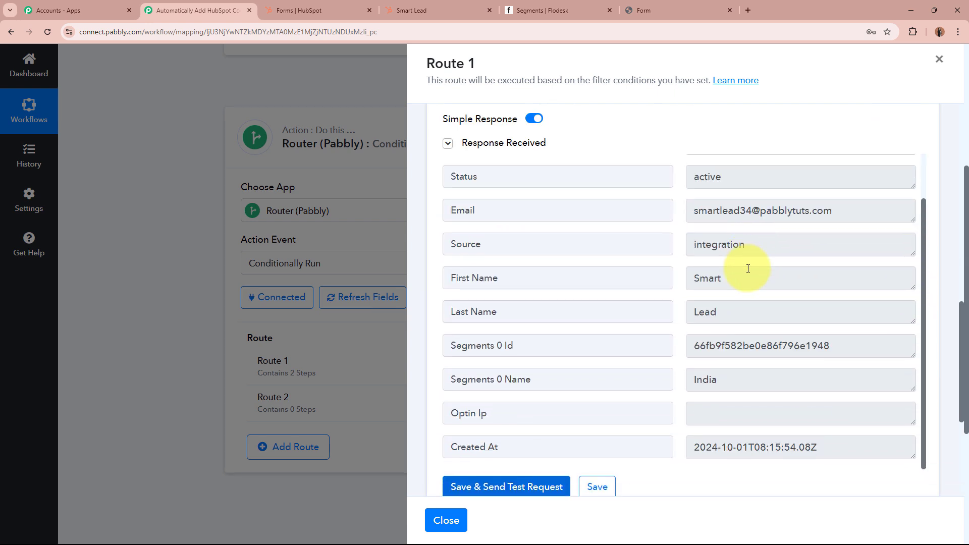
pyautogui.scroll(2, 719, 419)
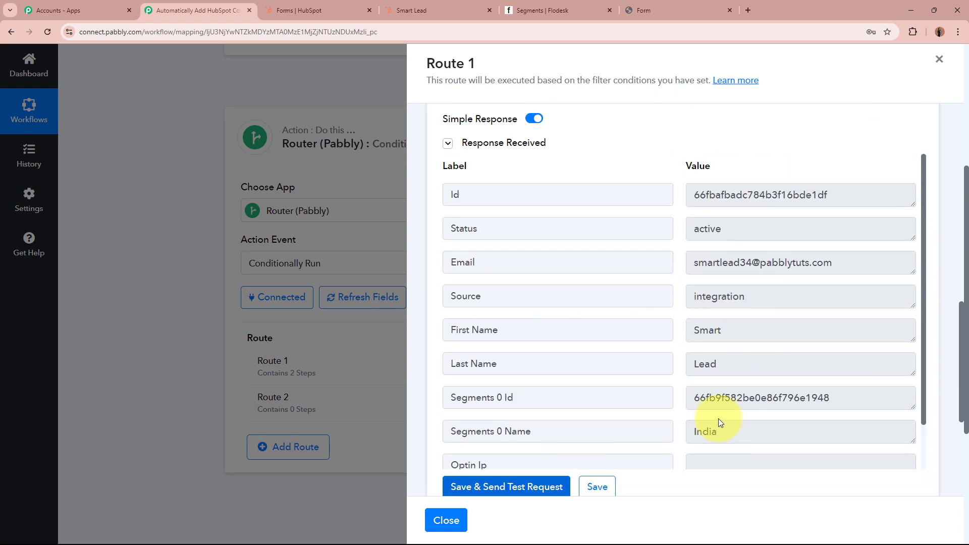
pyautogui.scroll(8, 714, 325)
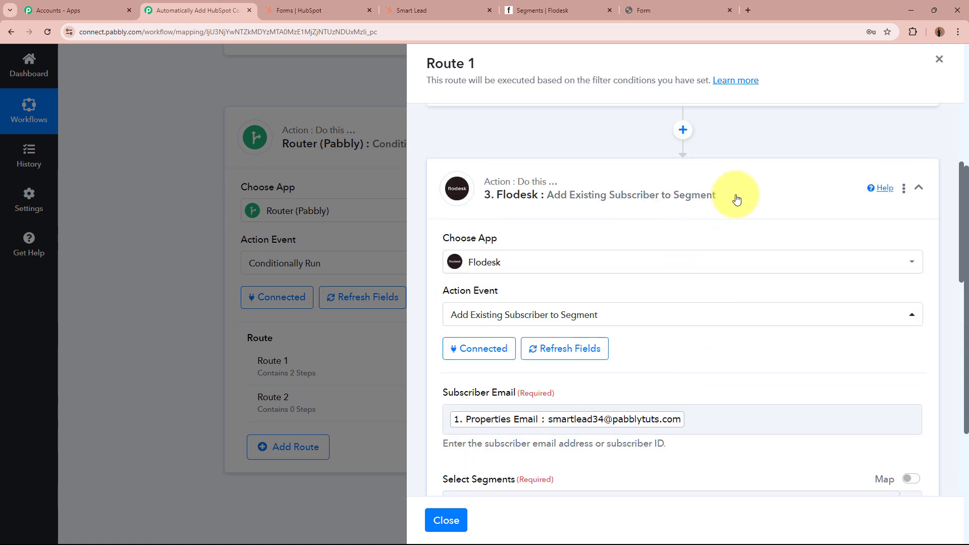
pyautogui.click(736, 197)
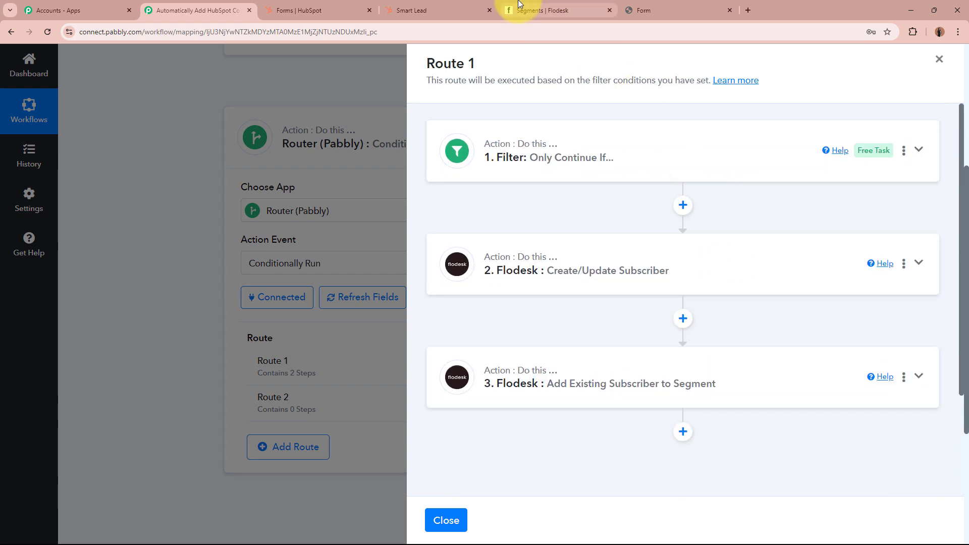
pyautogui.click(527, 6)
# Open the India segment and confirm the test contact is its single active subscriber.
pyautogui.click(226, 392)
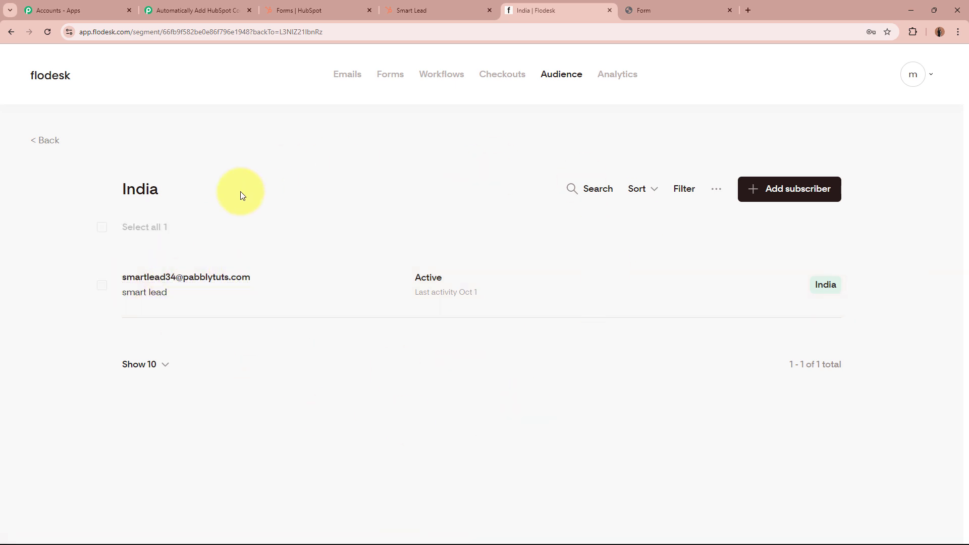
pyautogui.doubleClick(130, 189)
pyautogui.click(219, 194)
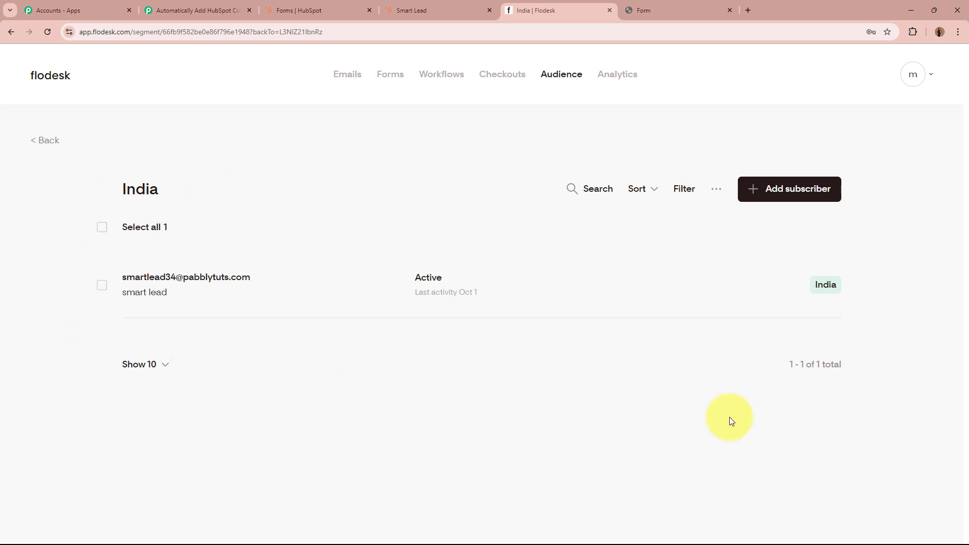
pyautogui.click(199, 10)
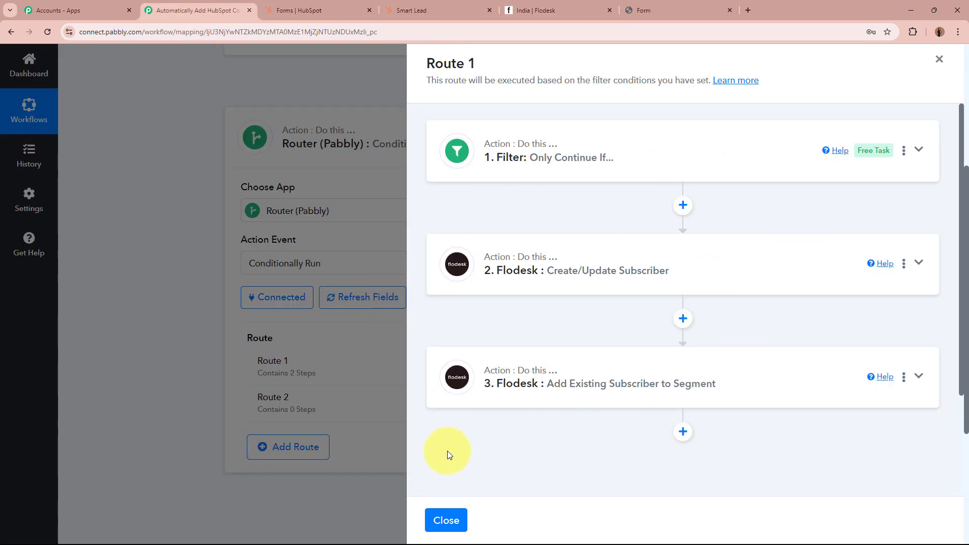
# Rename Route 1 to 'India'.
pyautogui.click(446, 520)
pyautogui.moveTo(713, 368)
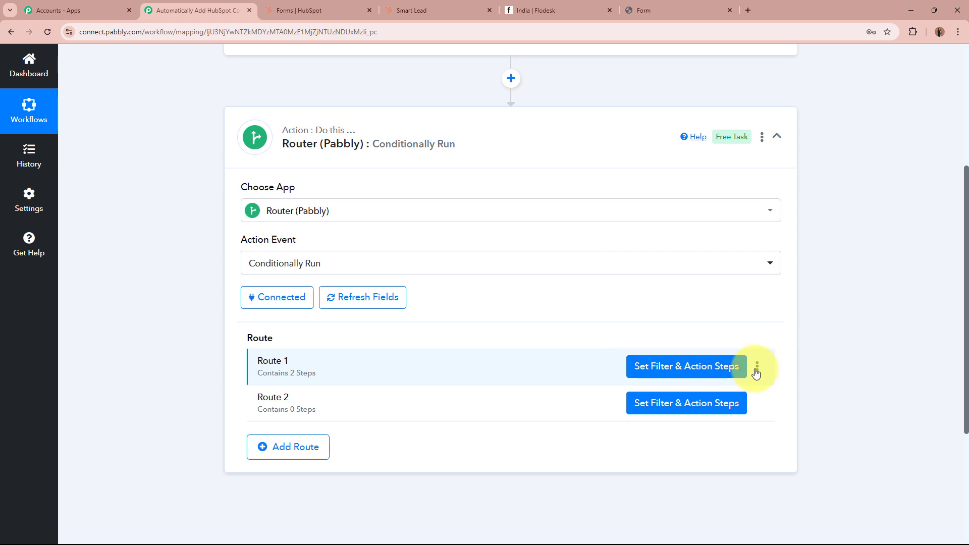
pyautogui.click(757, 368)
pyautogui.click(731, 386)
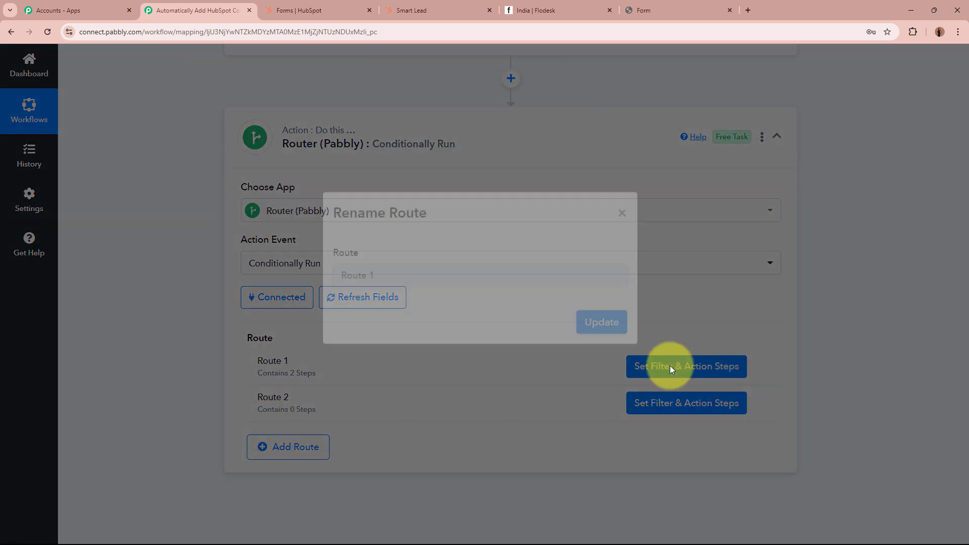
pyautogui.click(415, 292)
pyautogui.moveTo(416, 291); pyautogui.dragTo(332, 297)
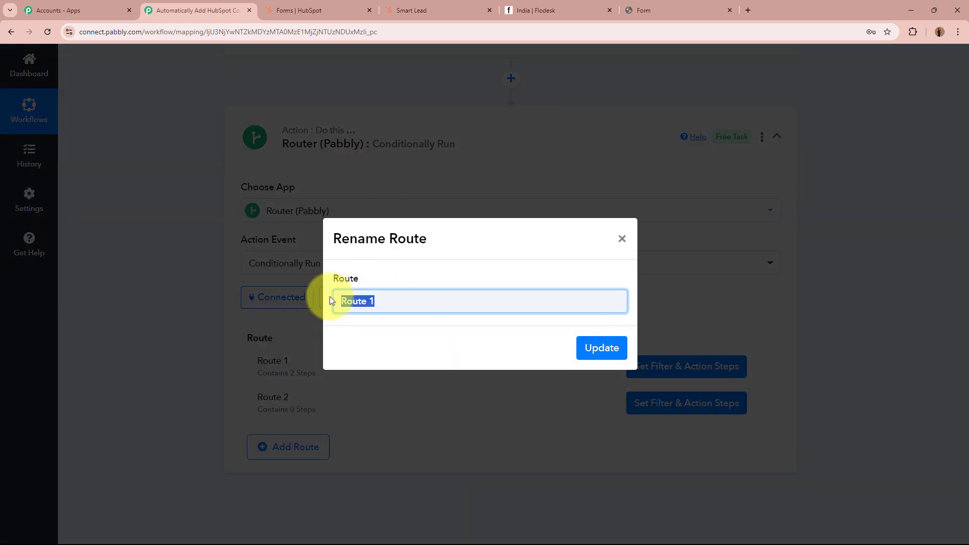
pyautogui.press('BackSpace')
pyautogui.write('India')
pyautogui.click(600, 347)
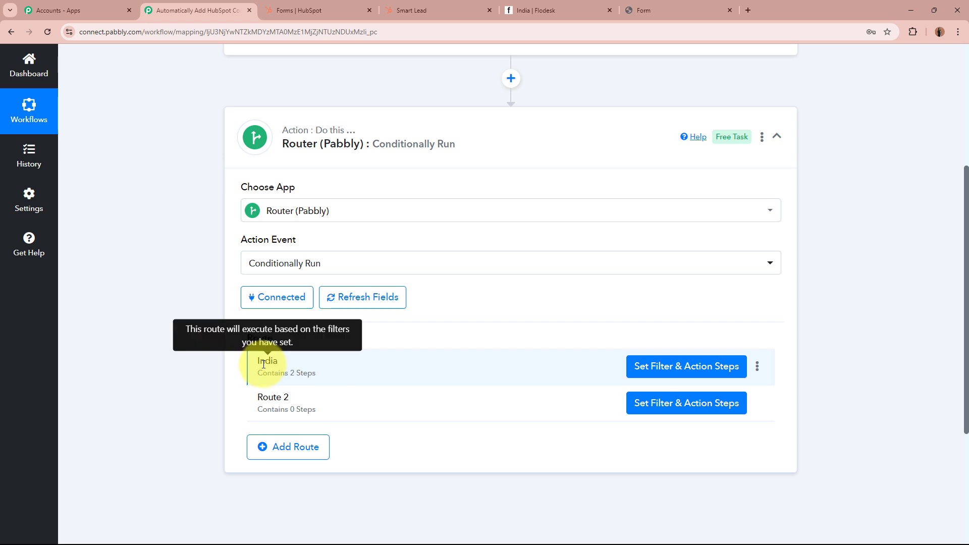
# Bring up Route 2's filter and action steps panel.
pyautogui.moveTo(256, 361); pyautogui.dragTo(299, 362)
pyautogui.click(163, 382)
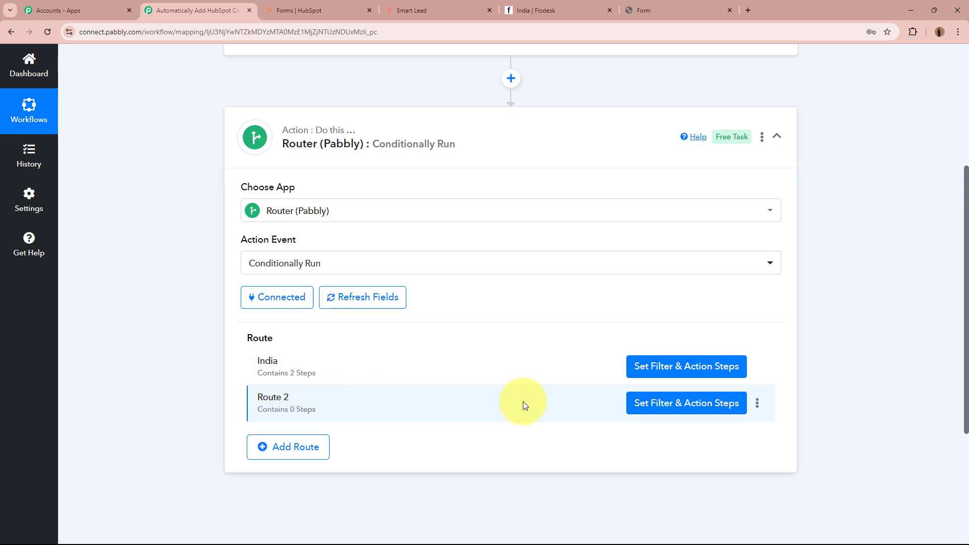
pyautogui.click(683, 404)
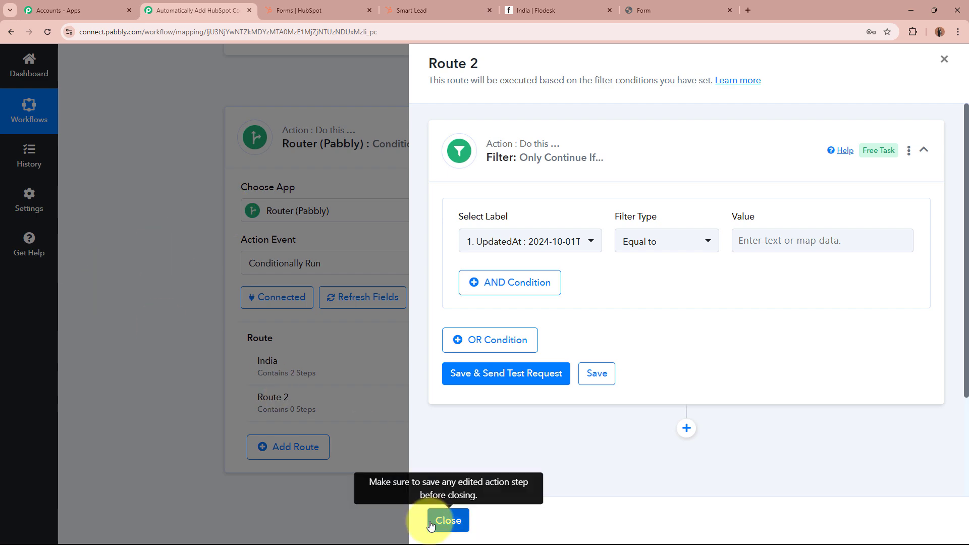
# Clone the India route.
pyautogui.click(448, 520)
pyautogui.click(757, 367)
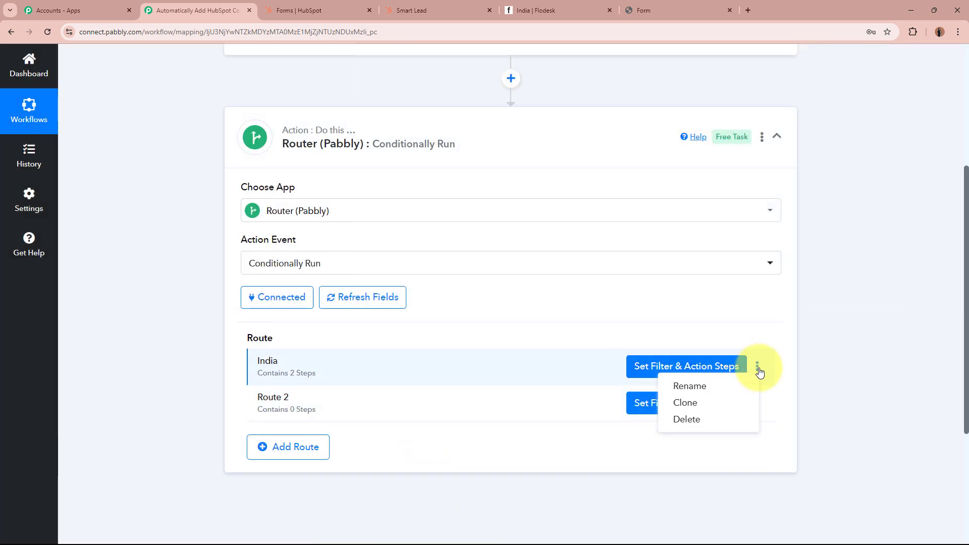
pyautogui.click(723, 404)
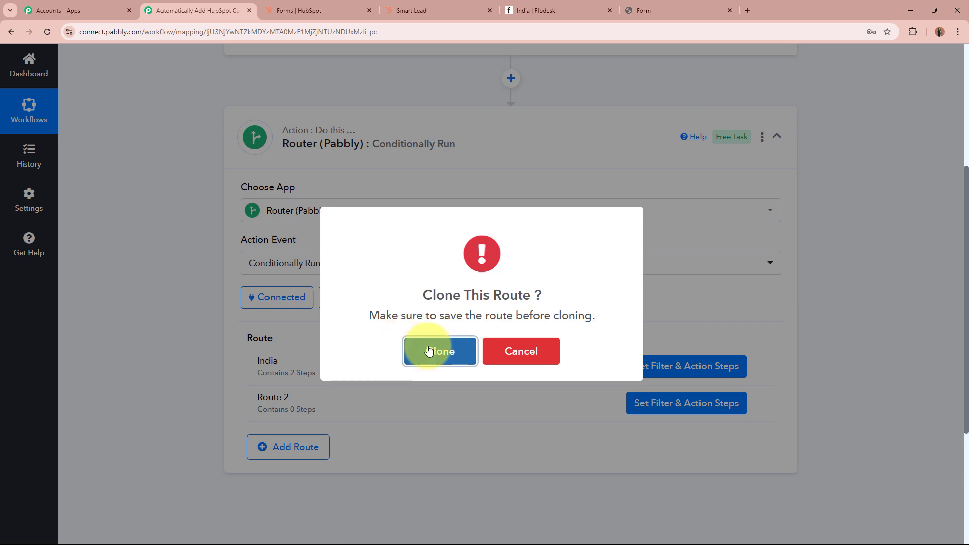
pyautogui.click(407, 343)
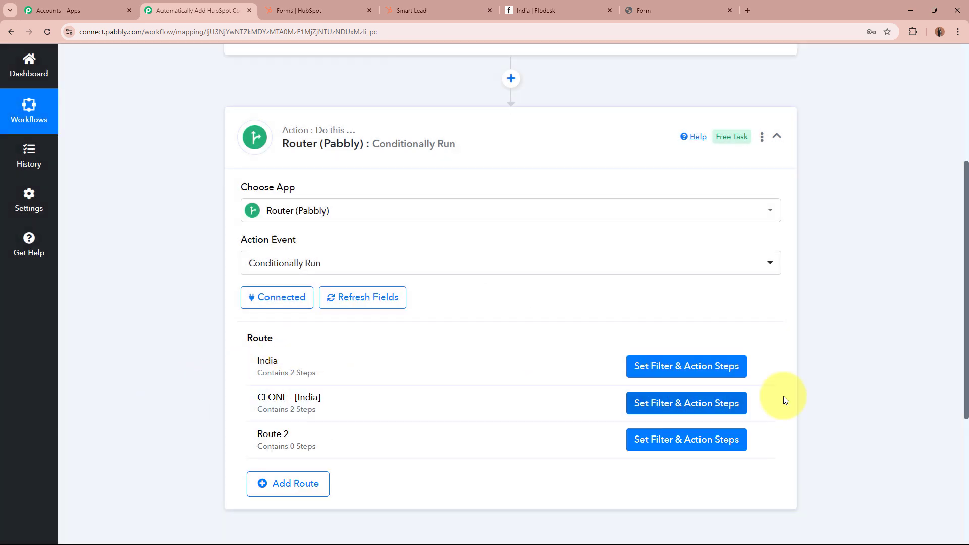
# Rename the cloned route to 'USA' and bring up its steps.
pyautogui.click(756, 403)
pyautogui.click(734, 423)
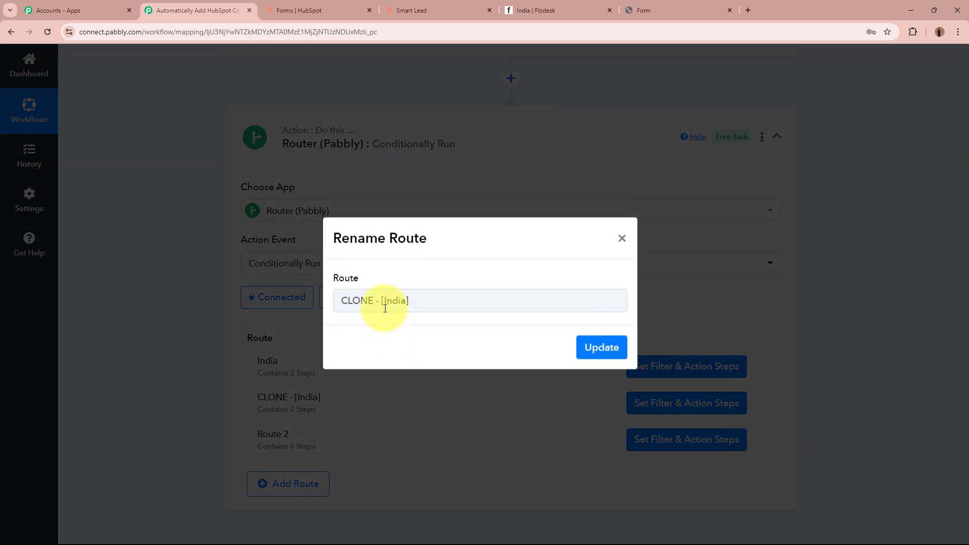
pyautogui.tripleClick(372, 303)
pyautogui.write('USA')
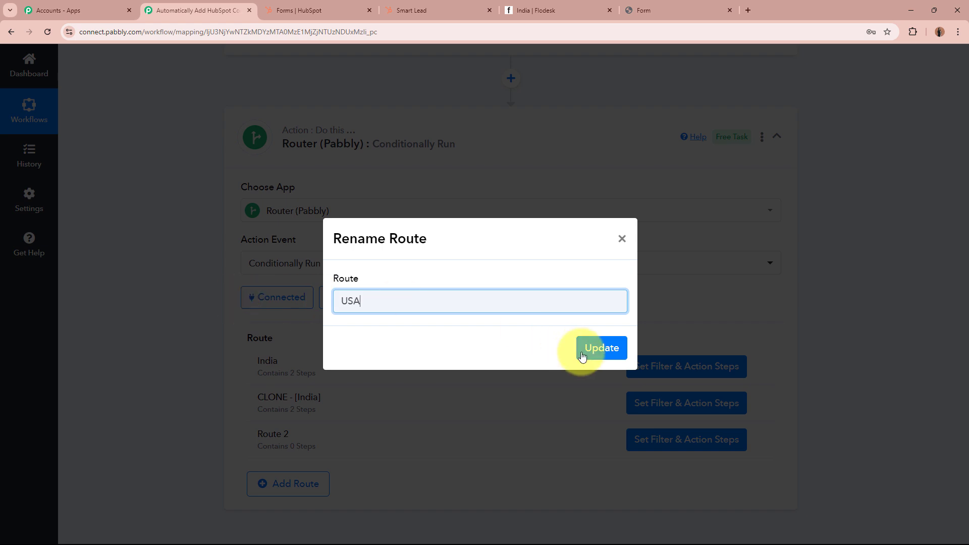
pyautogui.click(583, 357)
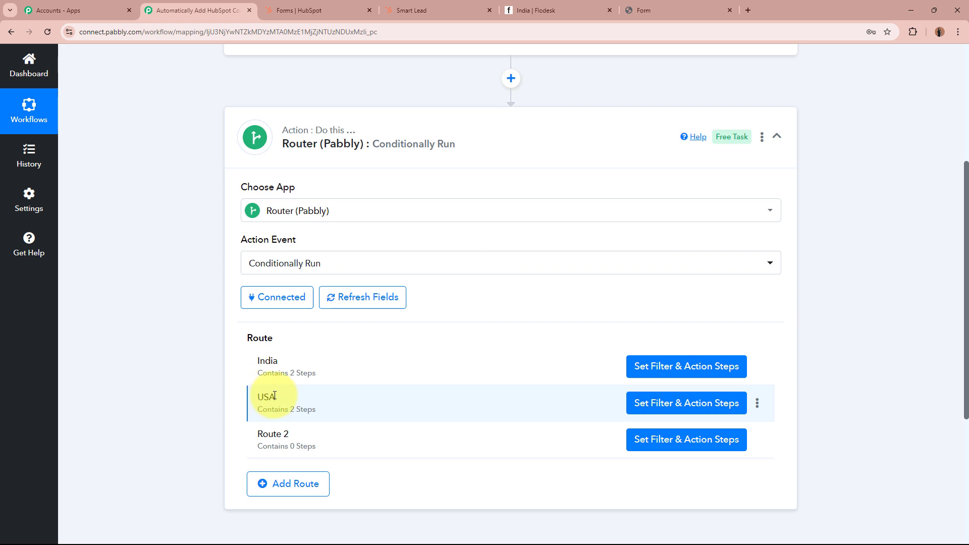
pyautogui.click(688, 403)
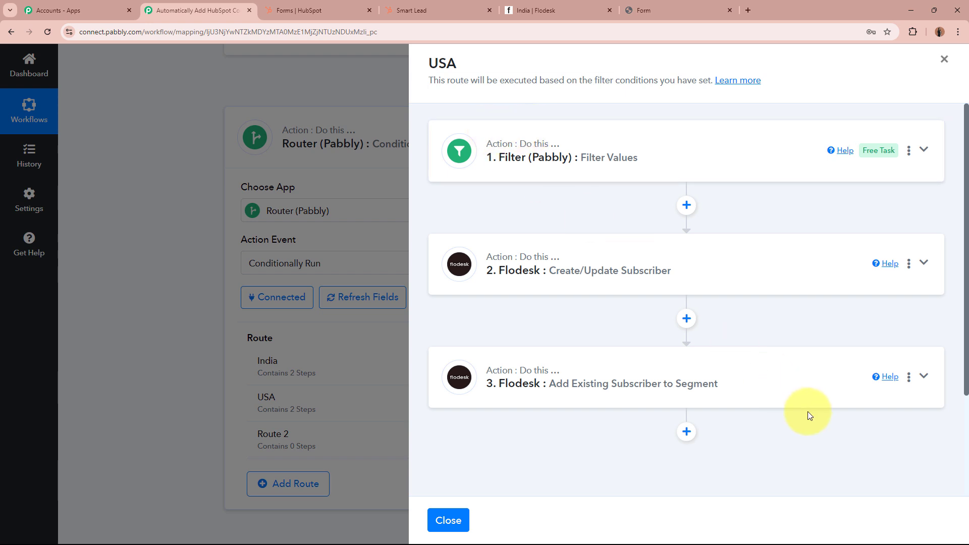
# Change the USA route's filter value from India to USA and send a test request.
pyautogui.moveTo(428, 63); pyautogui.dragTo(487, 65)
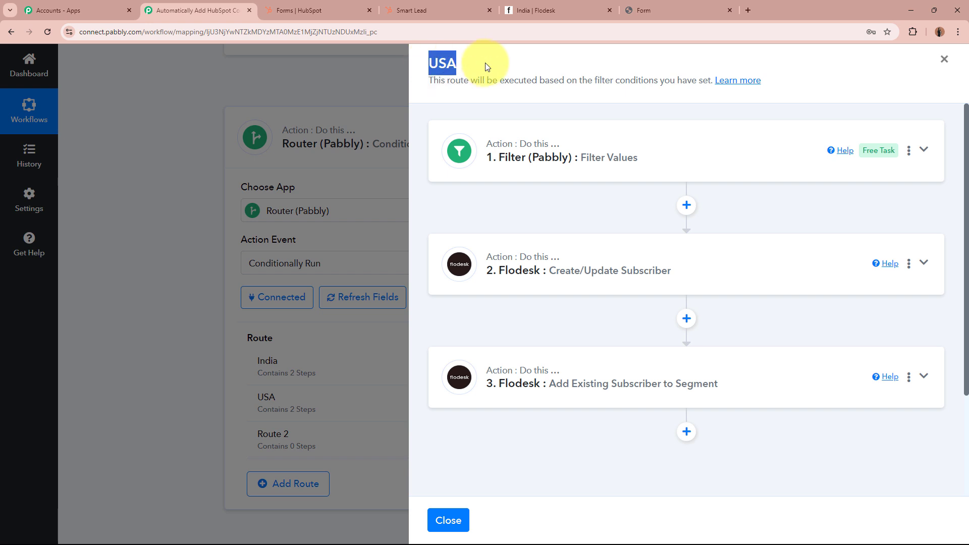
pyautogui.click(685, 284)
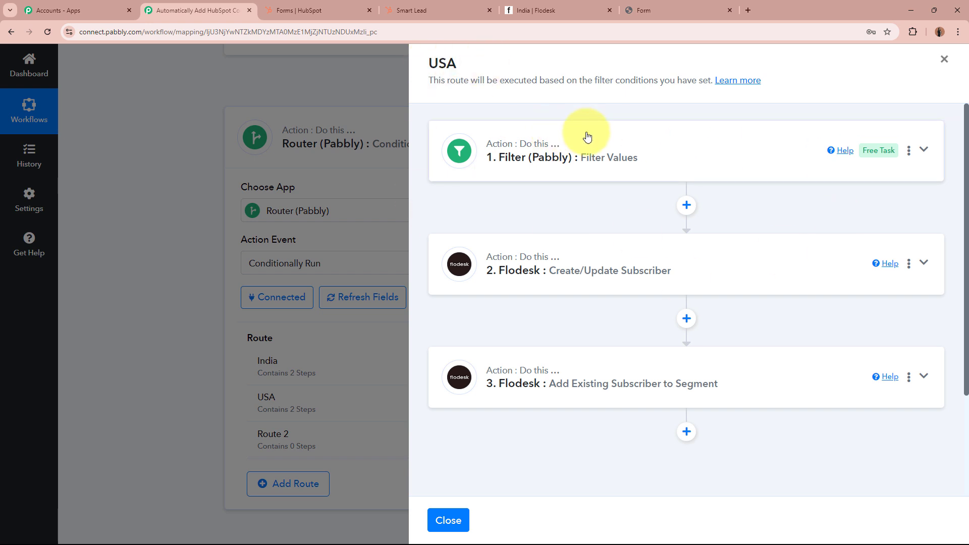
pyautogui.click(719, 147)
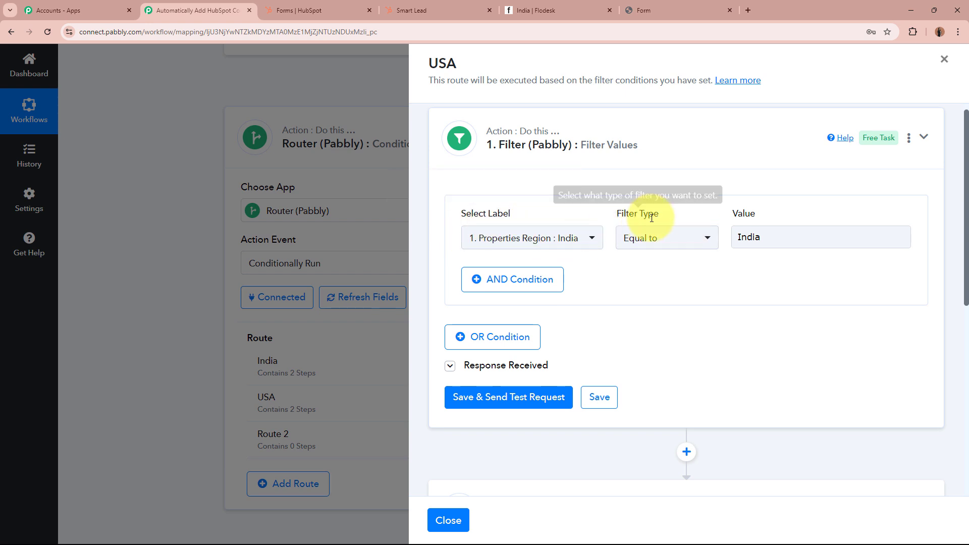
pyautogui.click(737, 238)
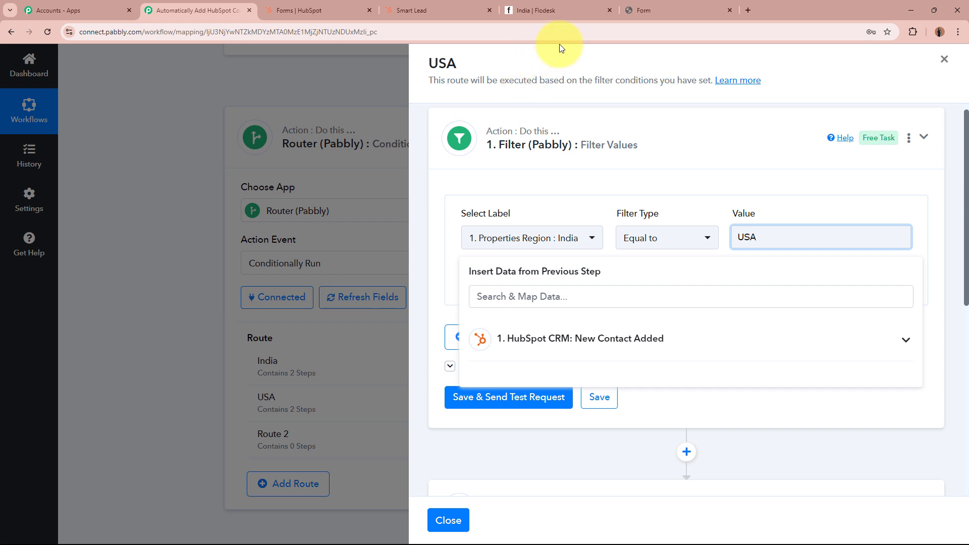
pyautogui.click(720, 177)
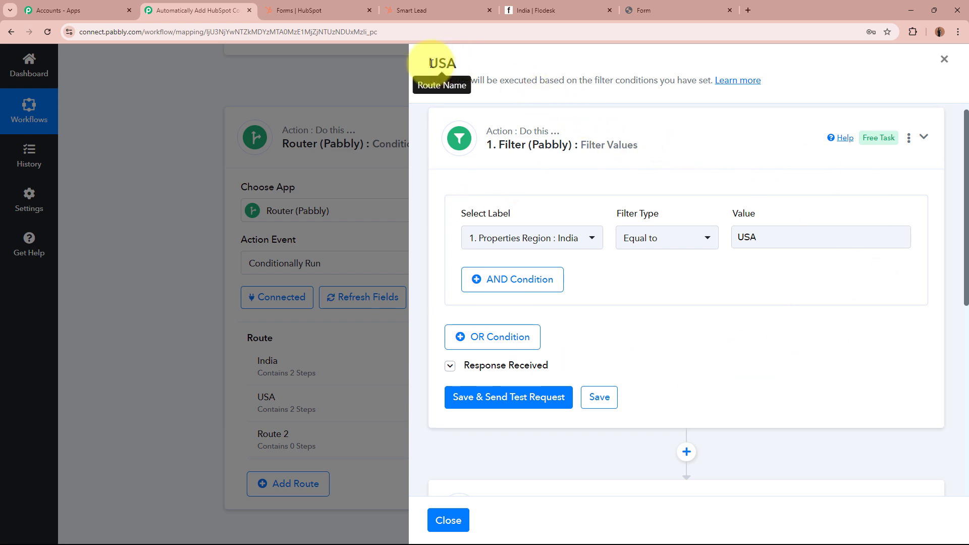
pyautogui.click(559, 396)
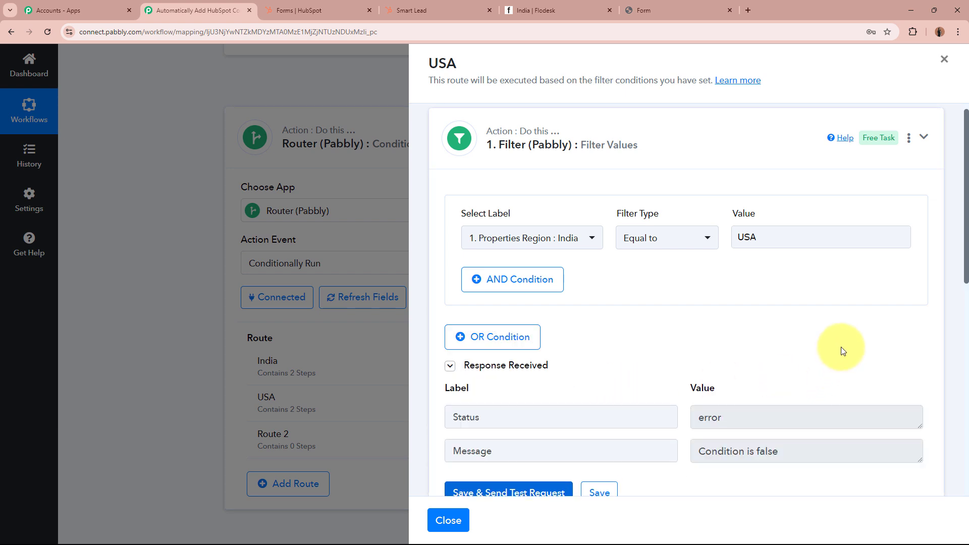
# Review the 'Condition is false' response, confirm Properties Region equals USA, and collapse the filter.
pyautogui.moveTo(763, 422); pyautogui.dragTo(688, 423)
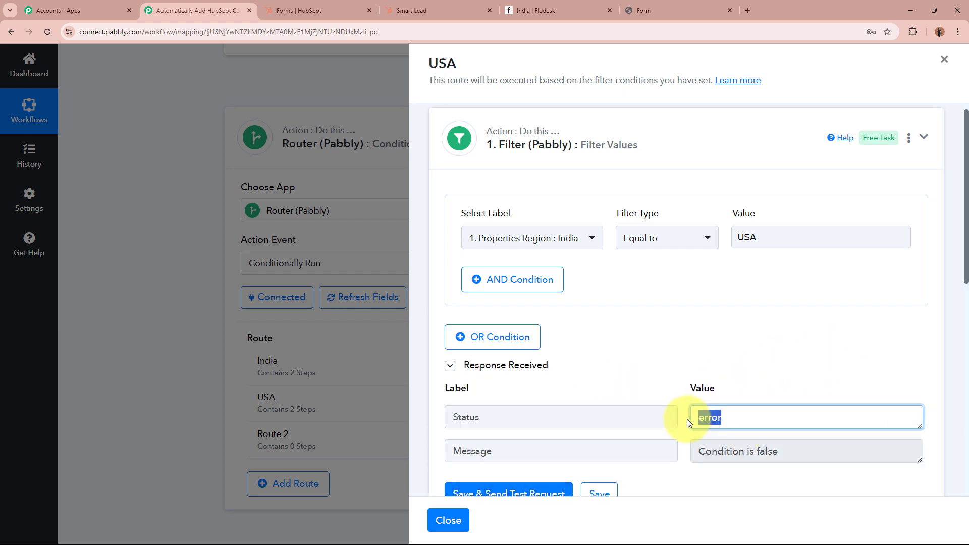
pyautogui.moveTo(804, 454); pyautogui.dragTo(714, 449)
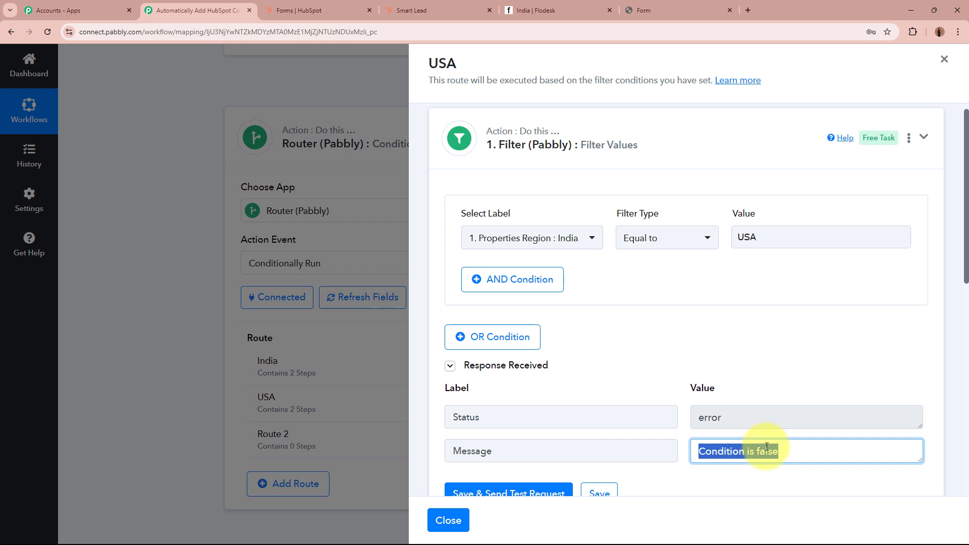
pyautogui.click(744, 444)
pyautogui.click(683, 372)
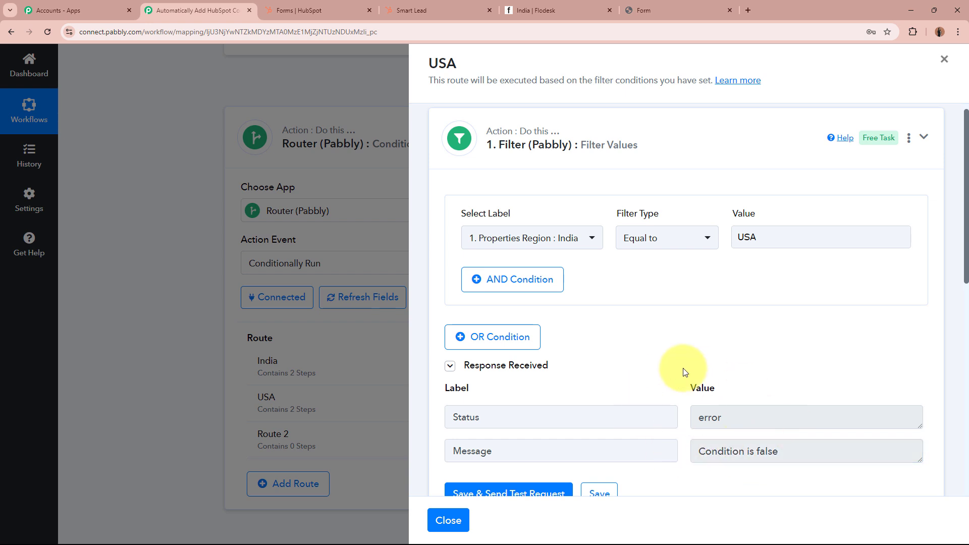
pyautogui.click(541, 242)
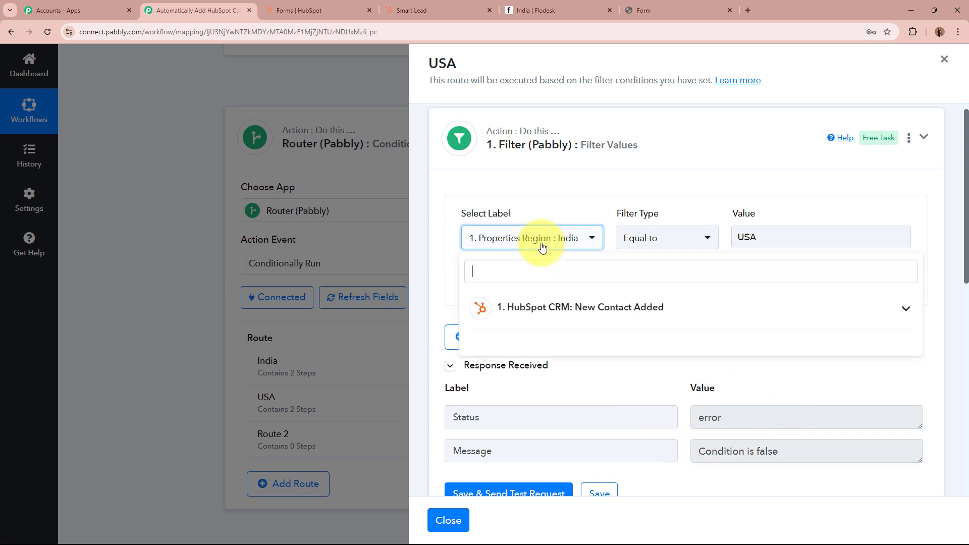
pyautogui.click(579, 325)
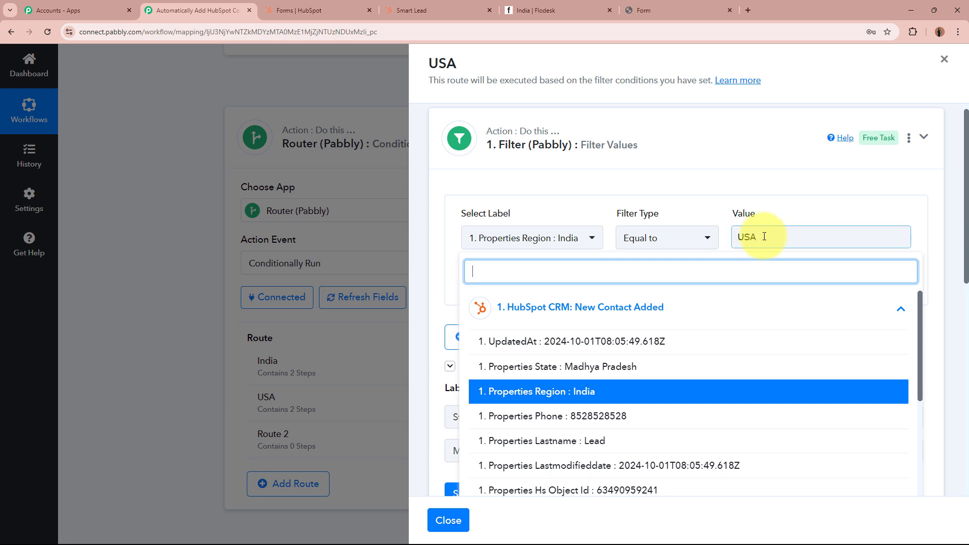
pyautogui.click(631, 177)
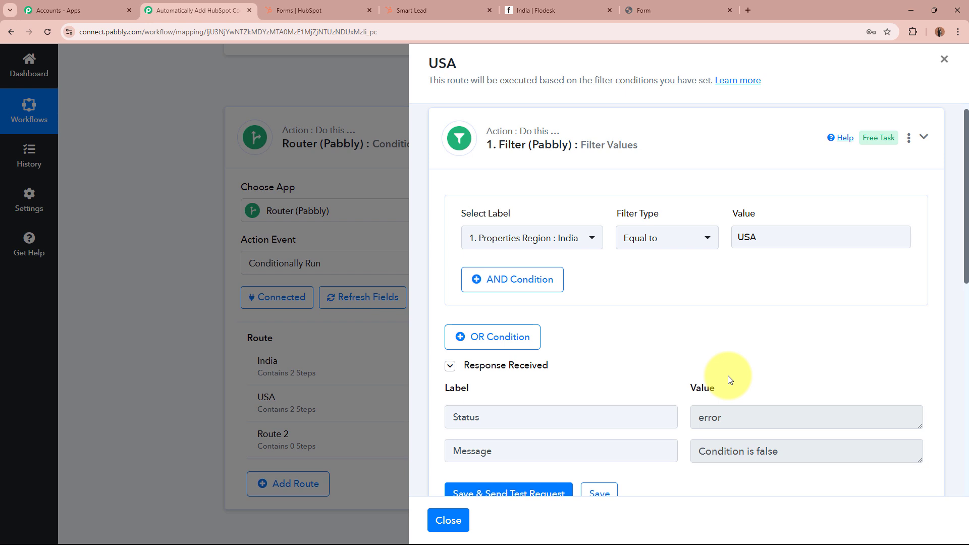
pyautogui.click(755, 245)
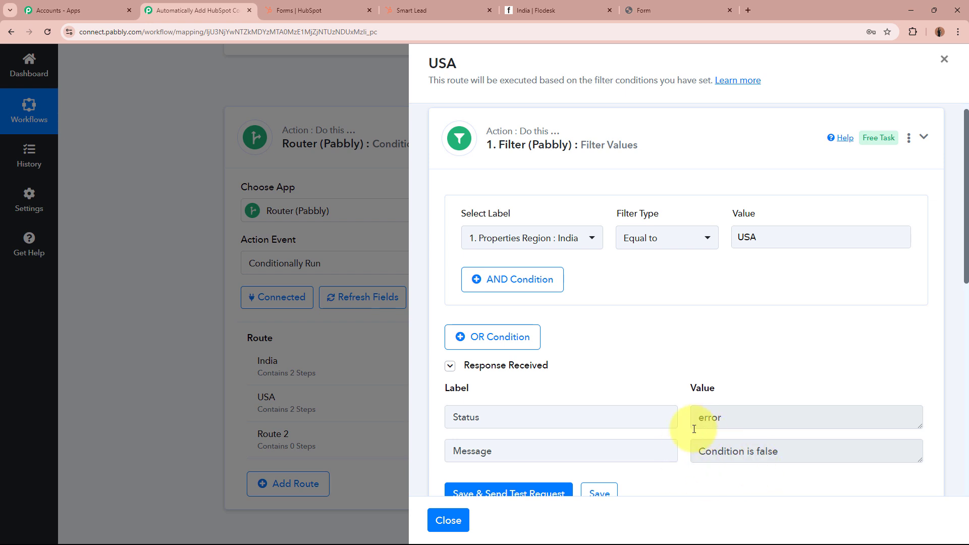
pyautogui.click(663, 129)
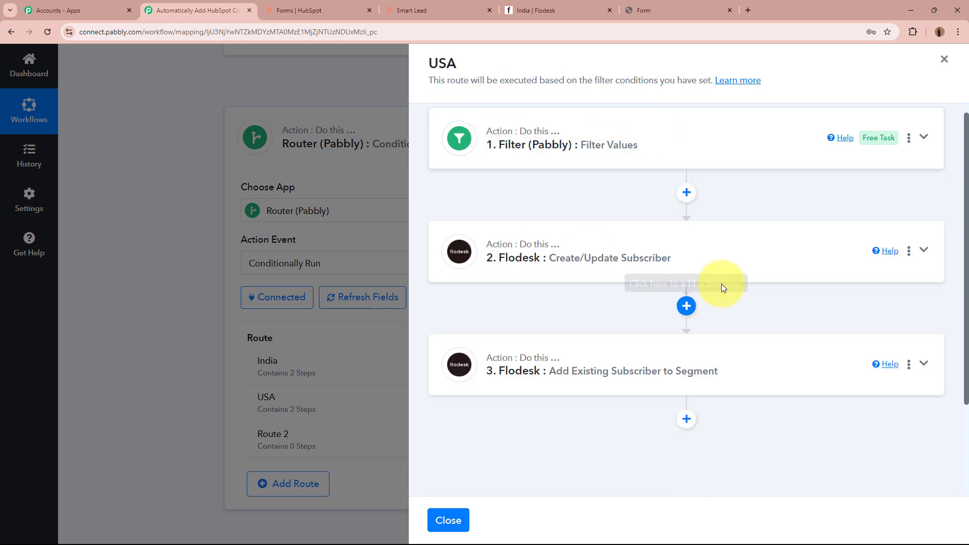
pyautogui.click(755, 275)
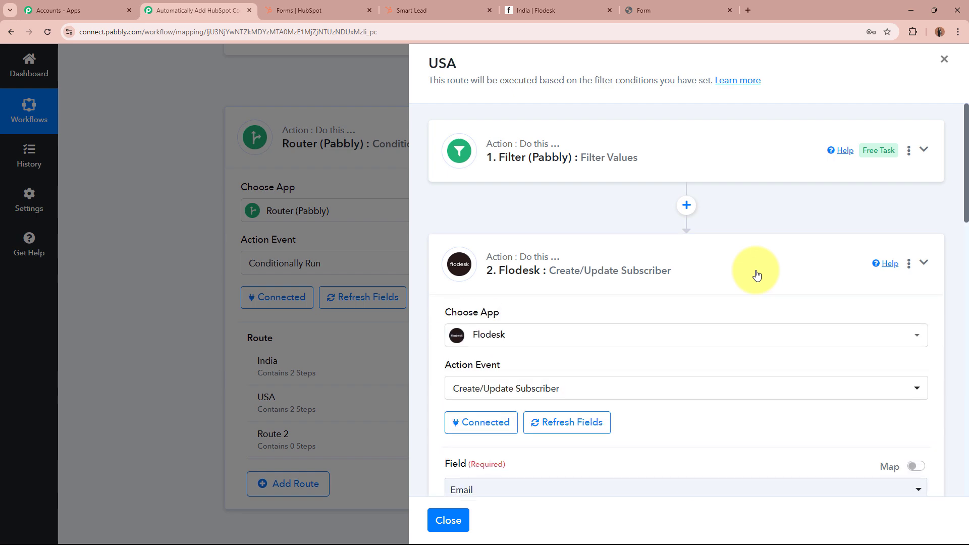
pyautogui.scroll(-5, 777, 354)
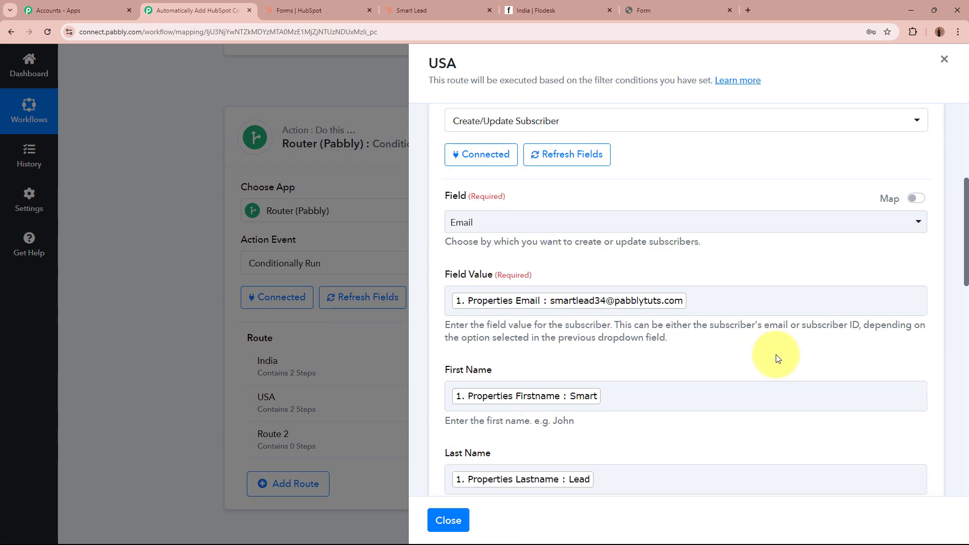
pyautogui.scroll(-3, 752, 394)
pyautogui.scroll(-5, 752, 395)
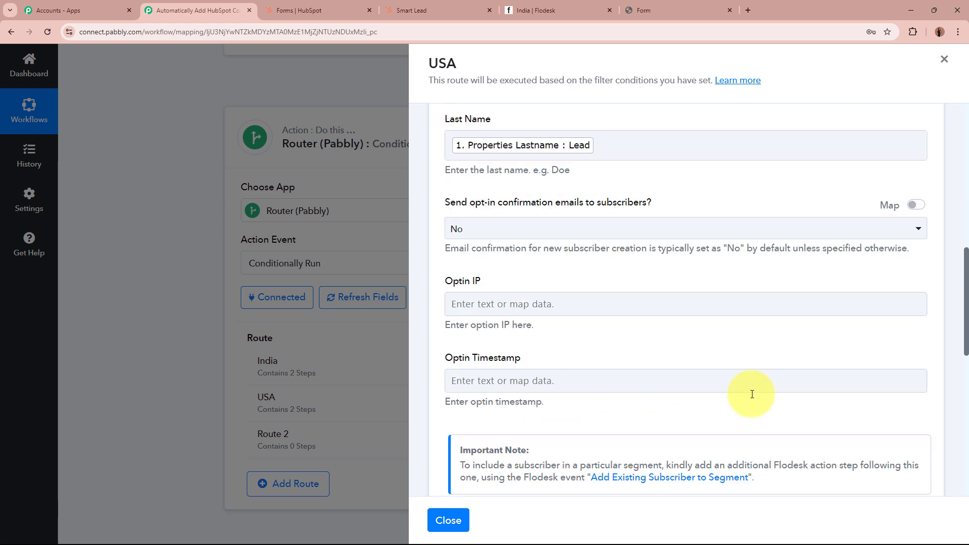
pyautogui.scroll(10, 751, 396)
pyautogui.scroll(2, 750, 397)
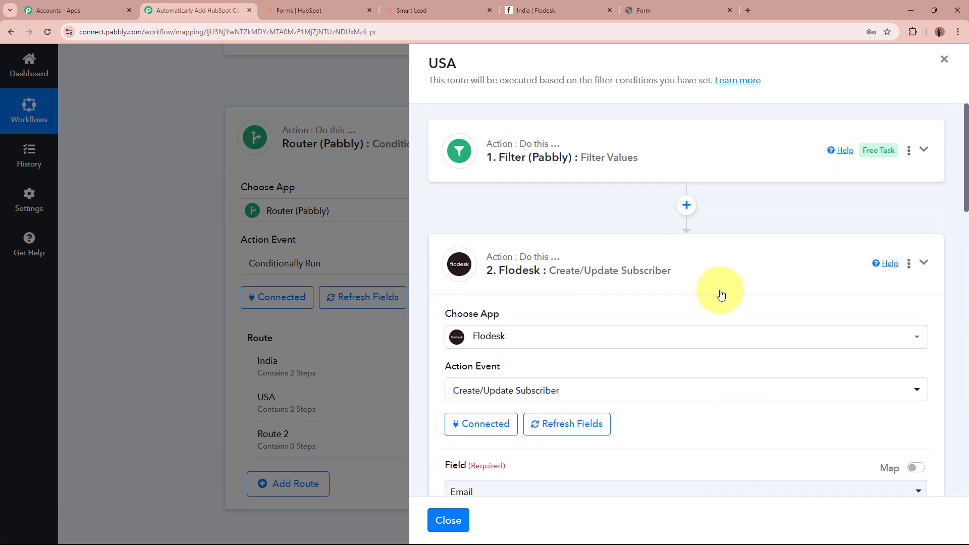
pyautogui.click(720, 281)
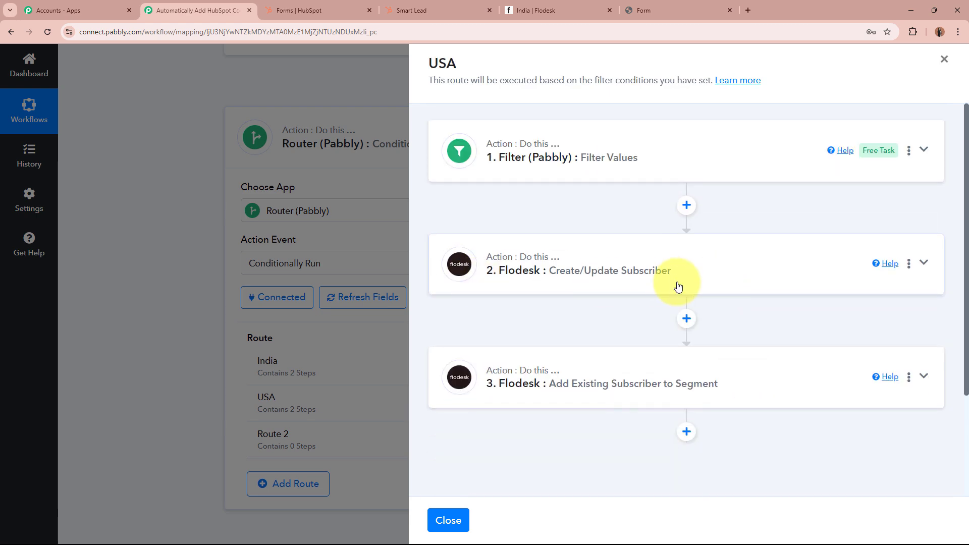
# In step 3, refresh the segments and replace India with the USA segment.
pyautogui.click(790, 383)
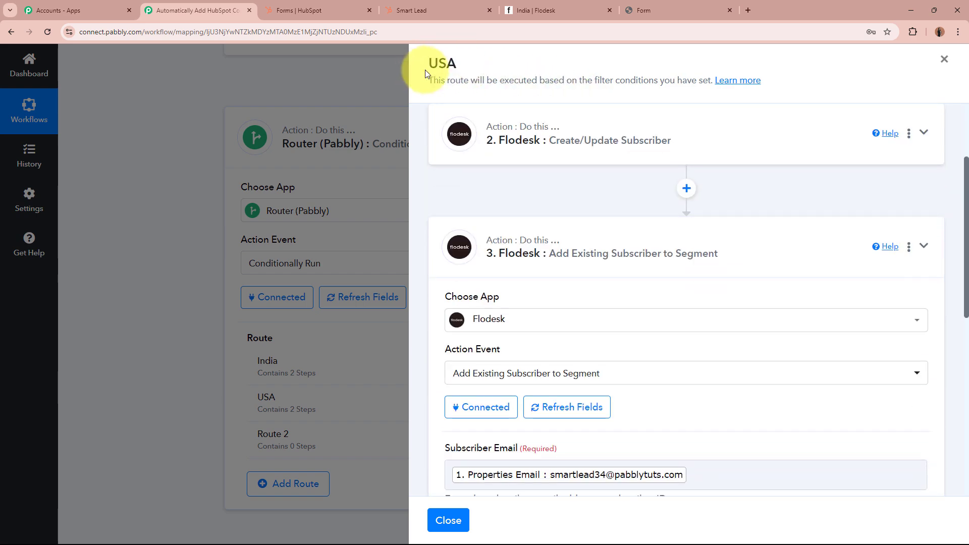
pyautogui.scroll(-6, 655, 394)
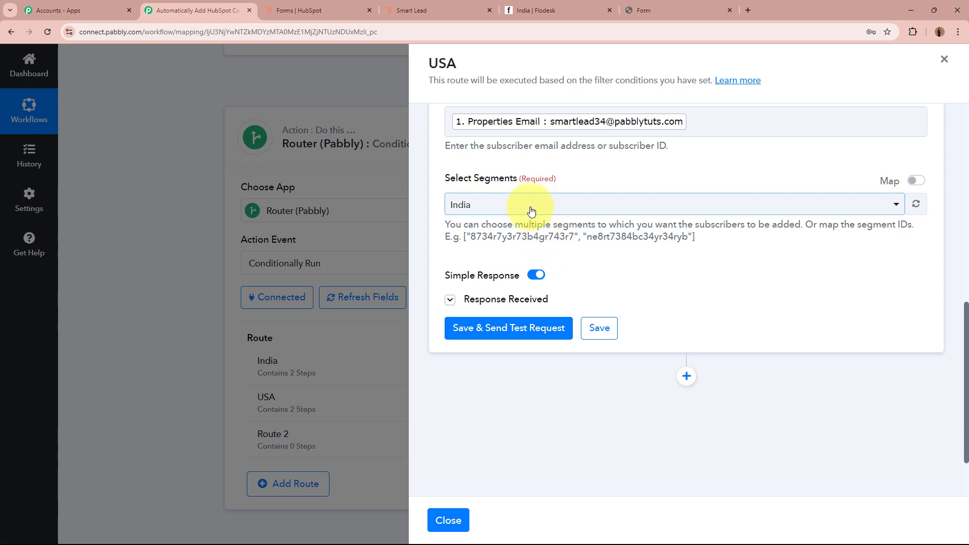
pyautogui.click(916, 204)
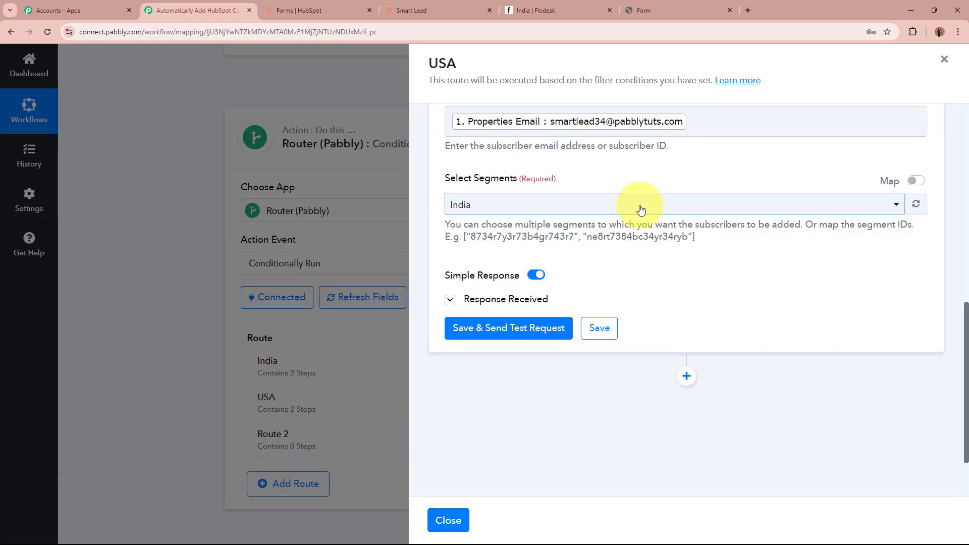
pyautogui.click(640, 205)
pyautogui.click(666, 335)
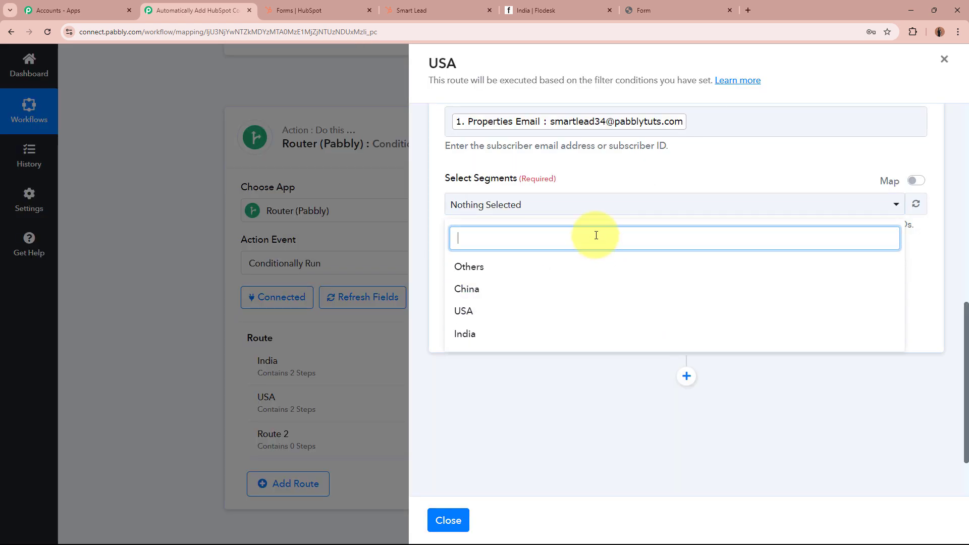
pyautogui.click(499, 315)
pyautogui.click(659, 165)
pyautogui.scroll(4, 661, 194)
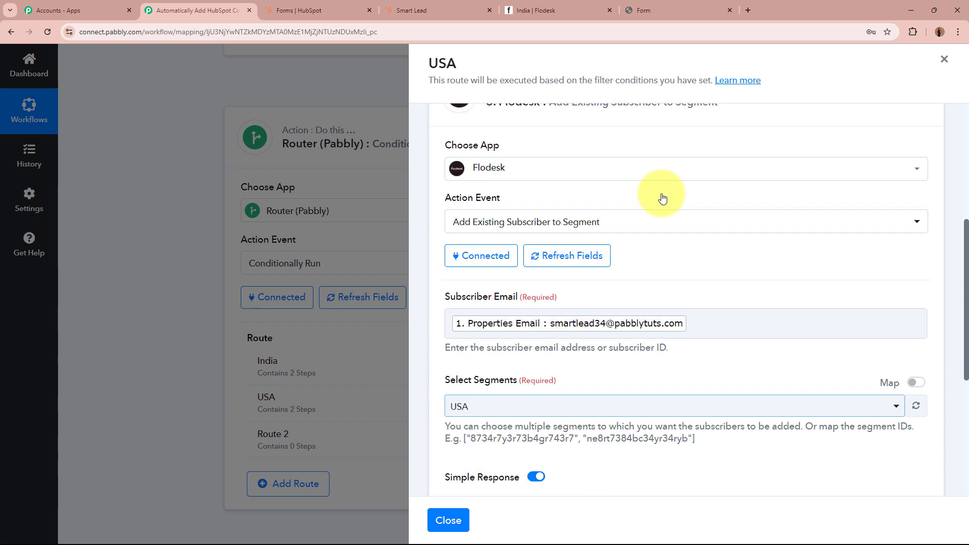
pyautogui.scroll(4, 663, 197)
pyautogui.scroll(-3, 676, 342)
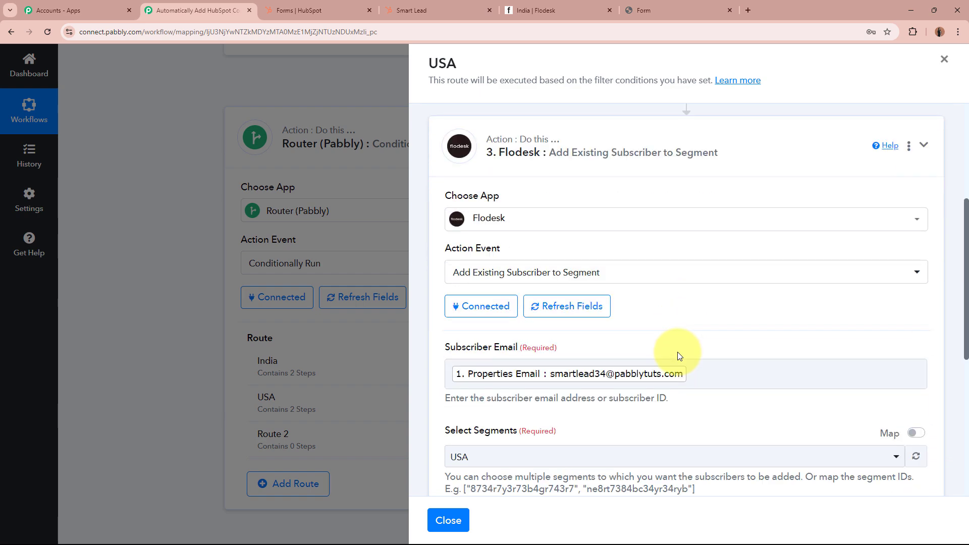
pyautogui.scroll(-4, 678, 352)
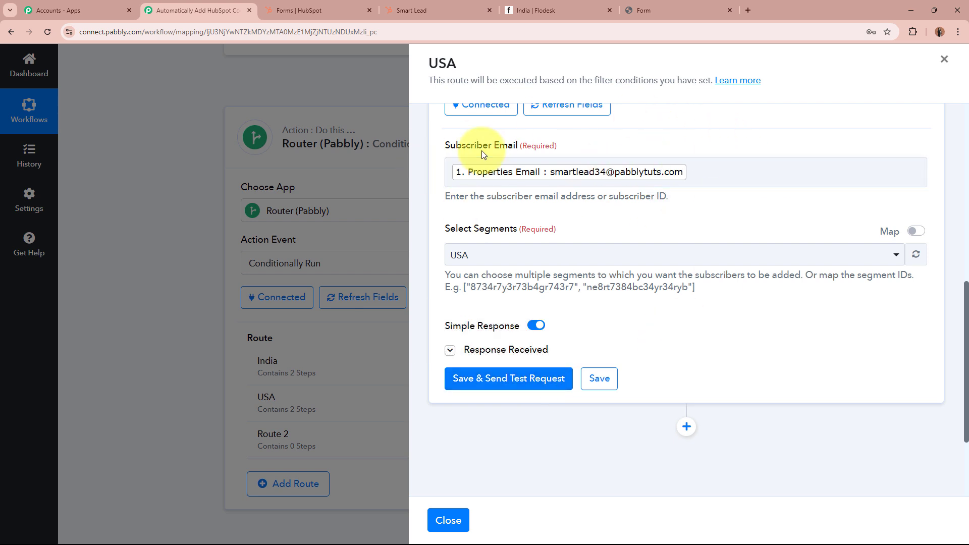
# Check the Flodesk segments, then save and collapse the add-to-segment step.
pyautogui.click(550, 10)
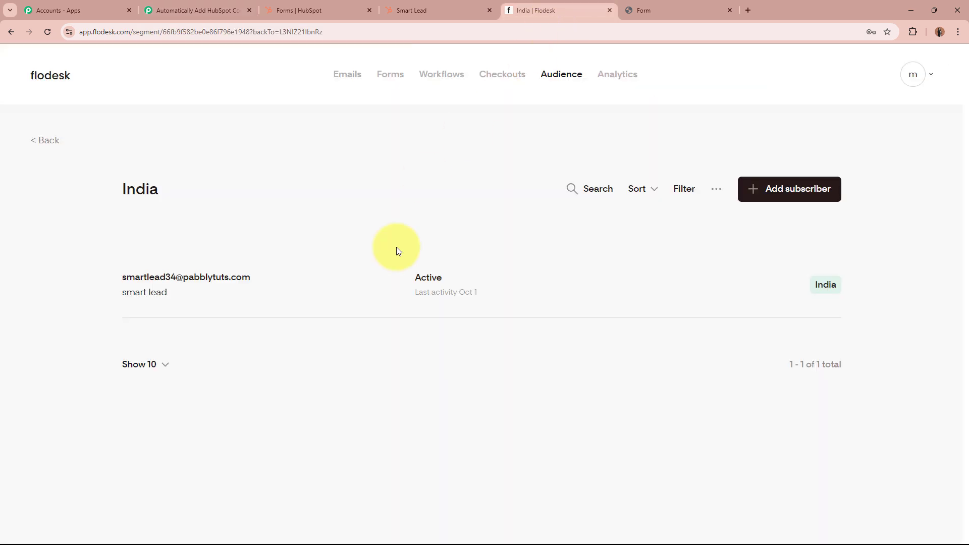
pyautogui.click(49, 142)
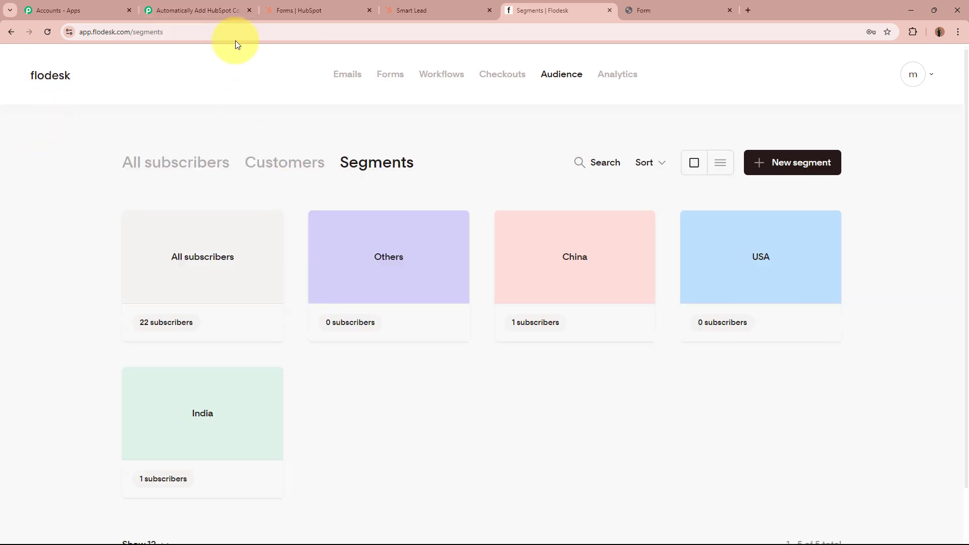
pyautogui.click(234, 7)
pyautogui.click(599, 379)
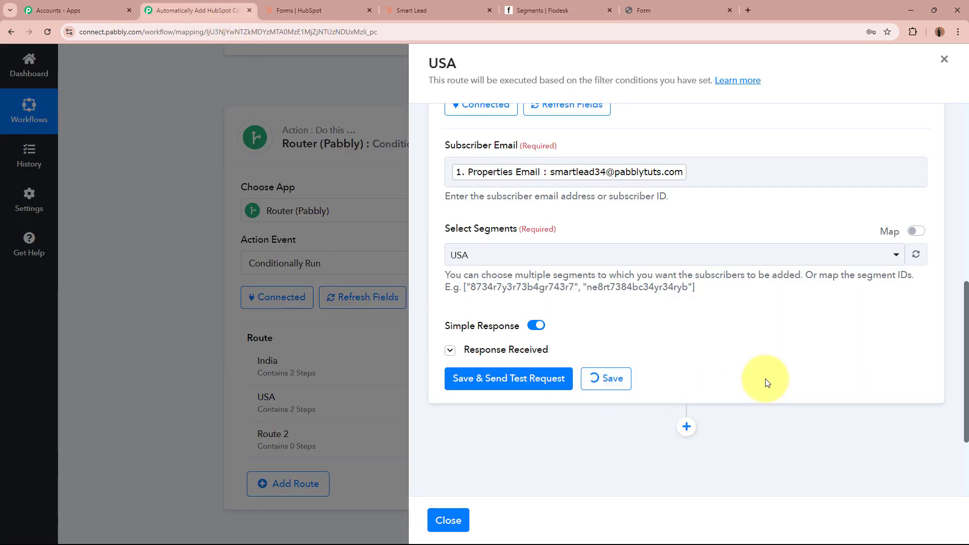
pyautogui.scroll(3, 787, 361)
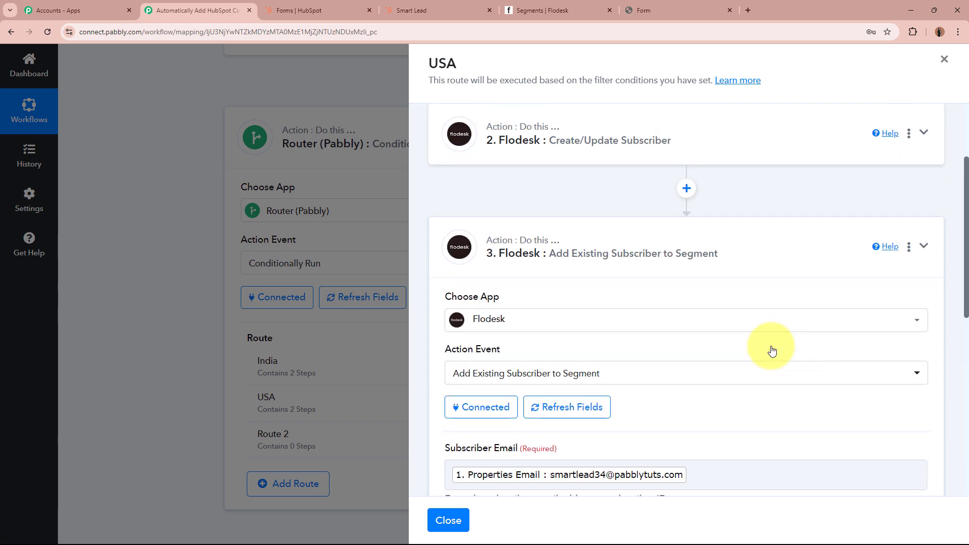
pyautogui.click(720, 253)
pyautogui.scroll(3, 606, 176)
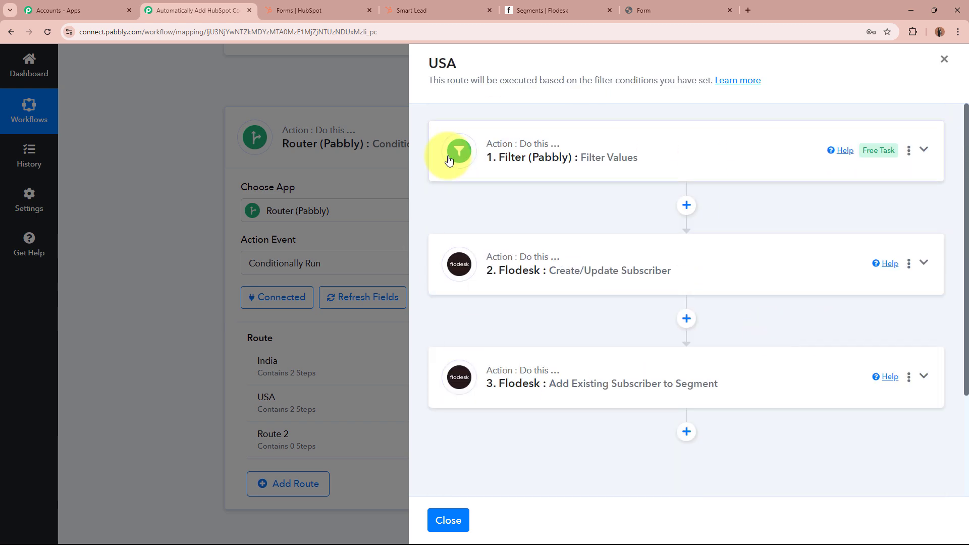
# Close the USA route panel and delete the leftover Route 2.
pyautogui.click(447, 521)
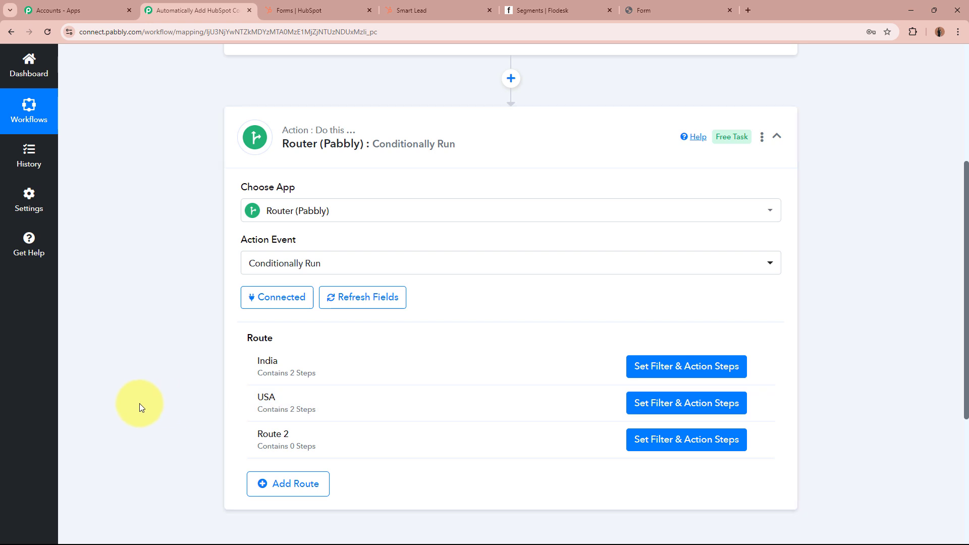
pyautogui.click(758, 438)
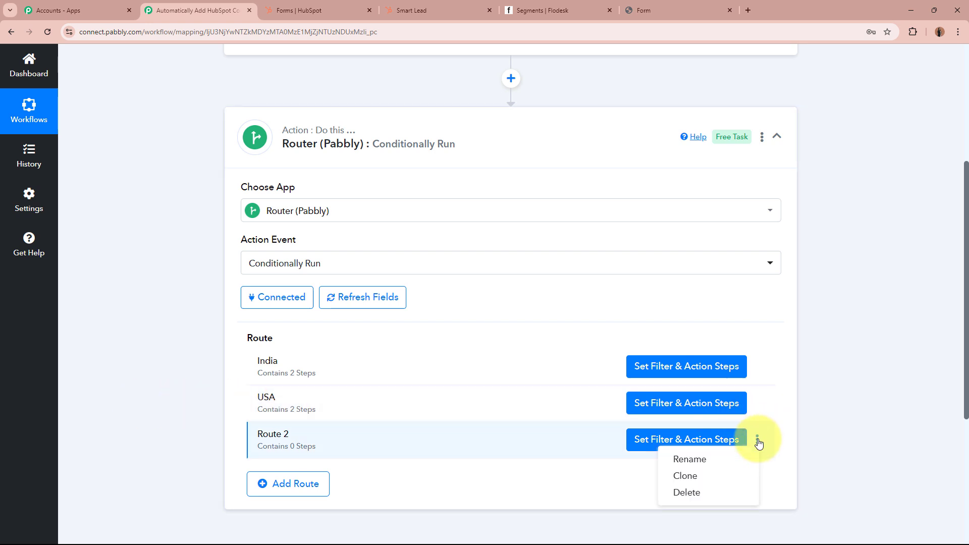
pyautogui.click(706, 493)
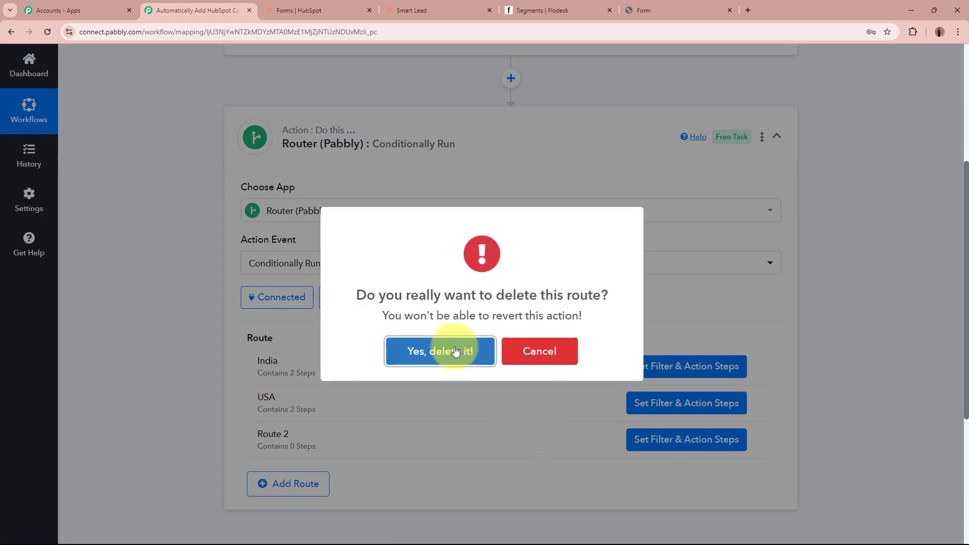
pyautogui.click(455, 351)
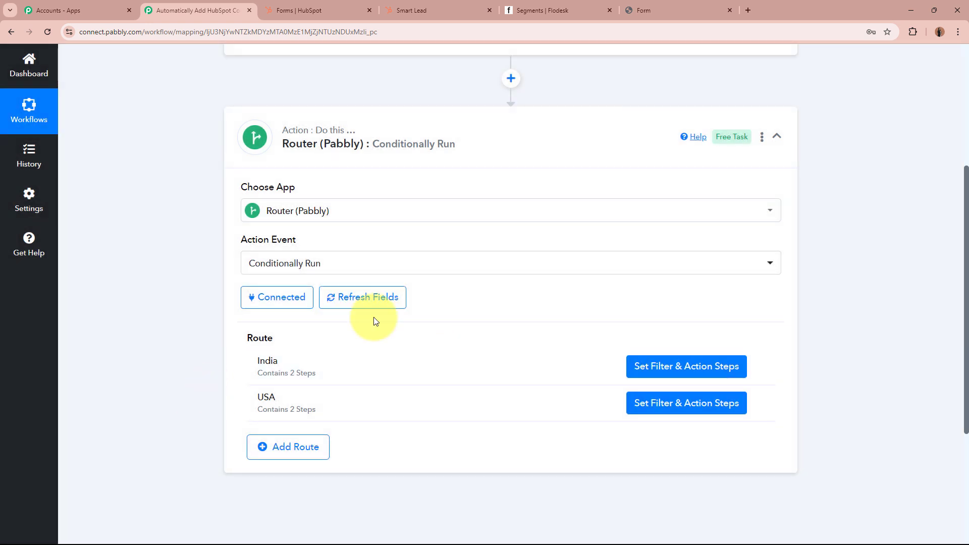
pyautogui.click(587, 12)
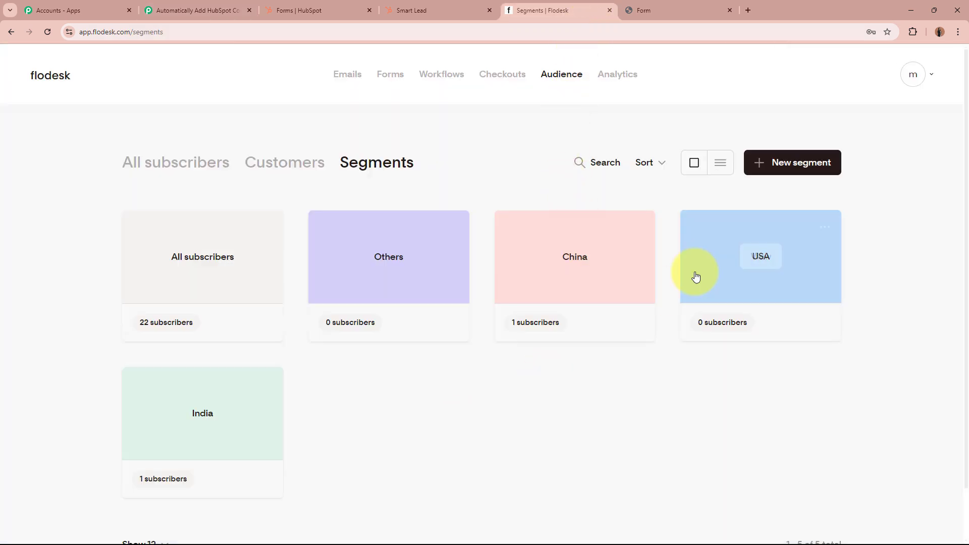
pyautogui.click(200, 9)
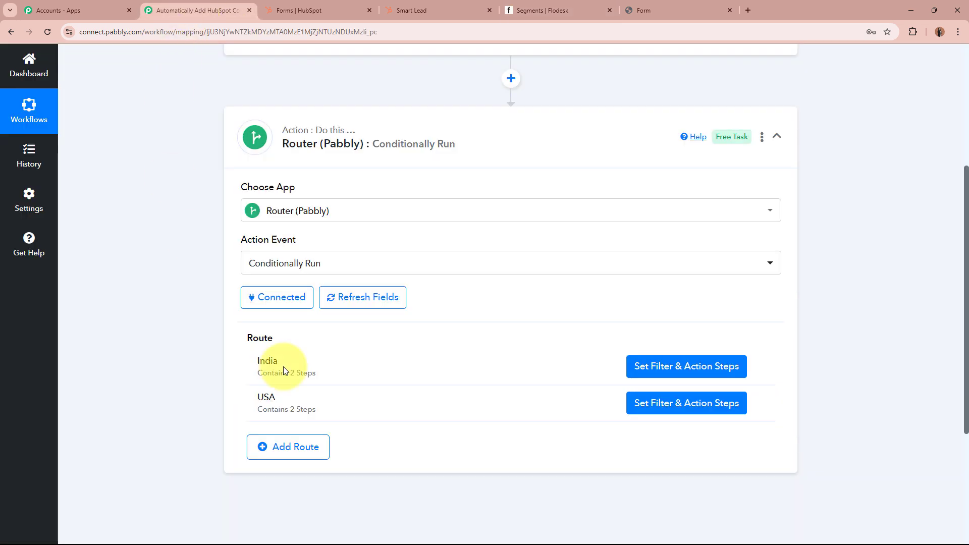
# Review the router's India and USA routes and collapse the Router step.
pyautogui.click(311, 444)
pyautogui.scroll(-2, 161, 432)
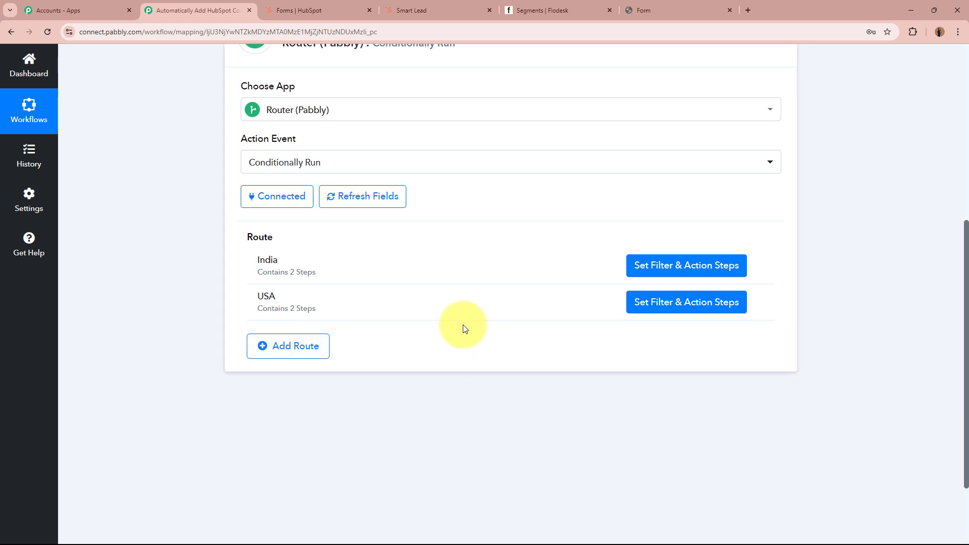
pyautogui.scroll(2, 770, 389)
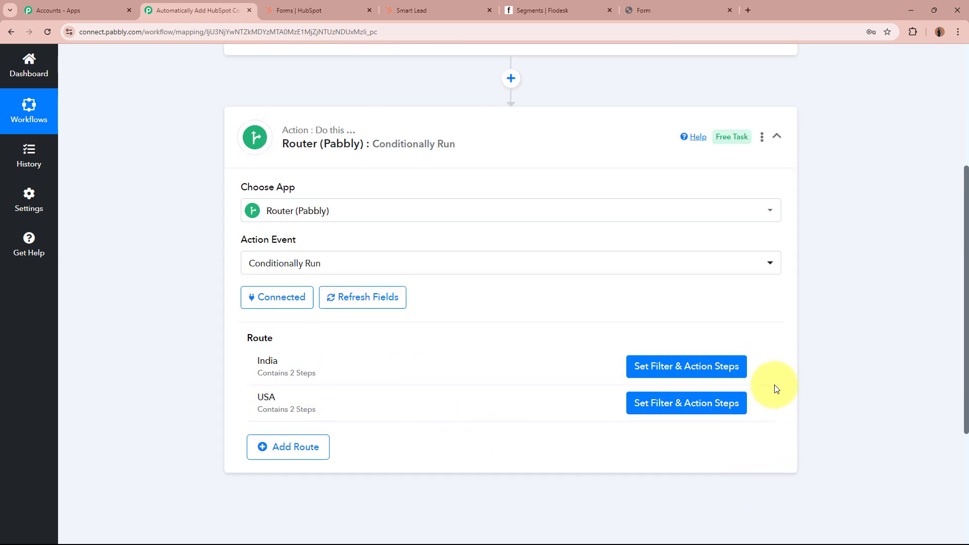
pyautogui.moveTo(774, 384)
pyautogui.scroll(-2, 775, 389)
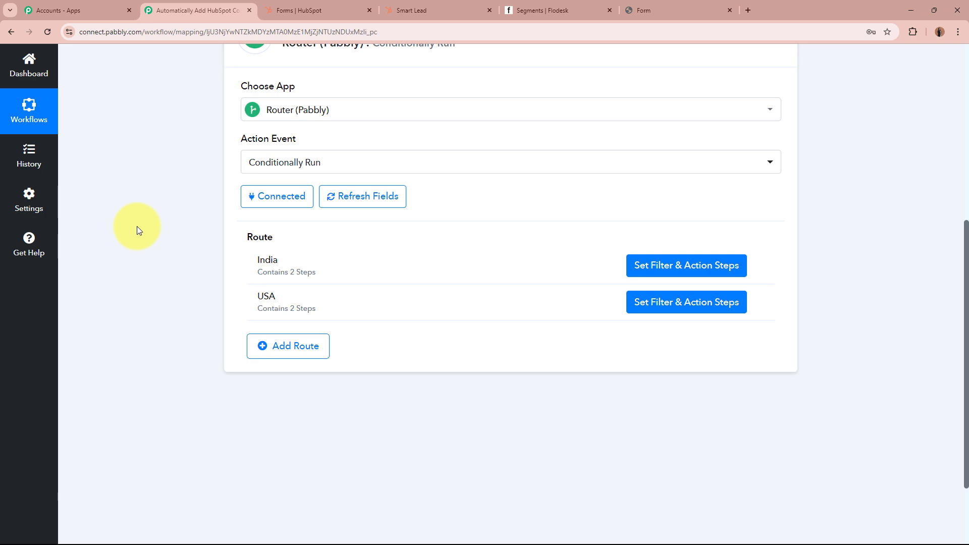
pyautogui.scroll(4, 138, 226)
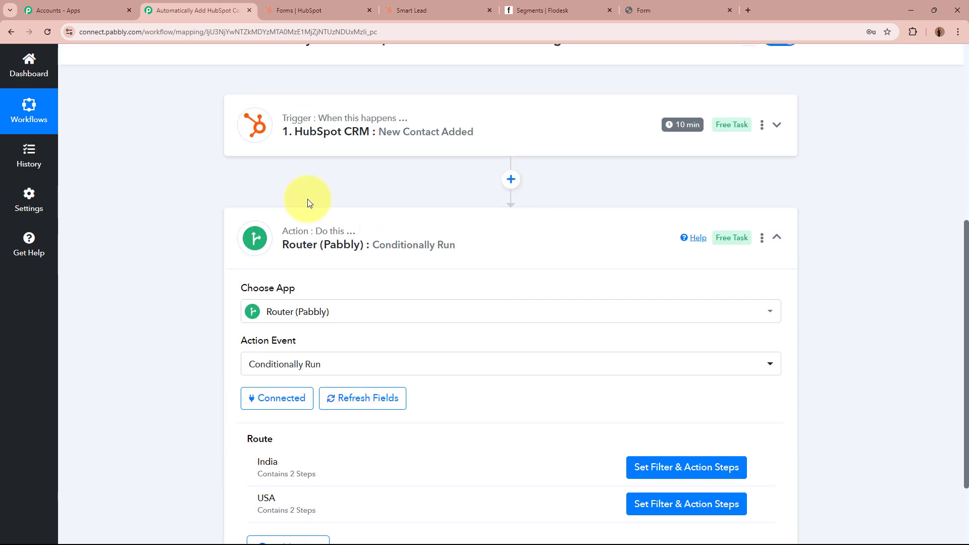
pyautogui.click(576, 248)
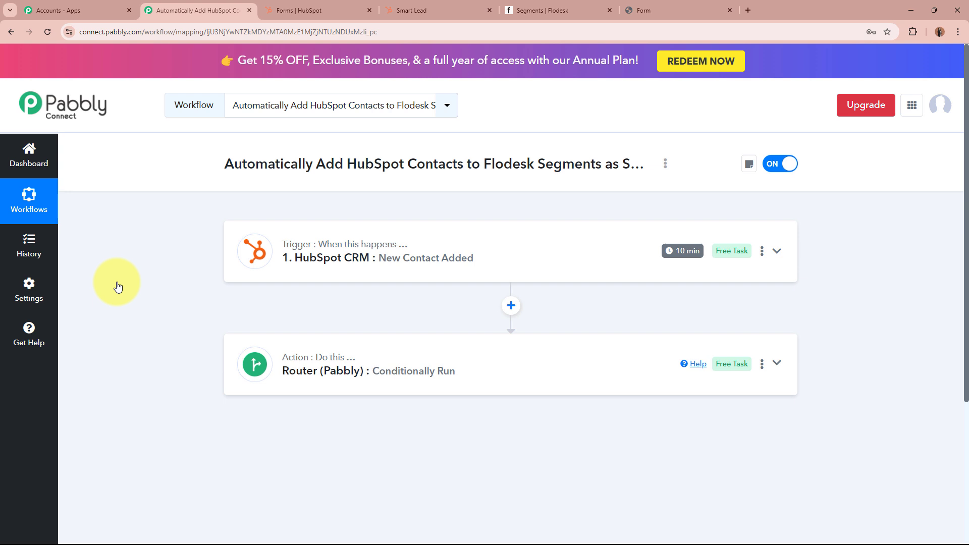
pyautogui.click(520, 10)
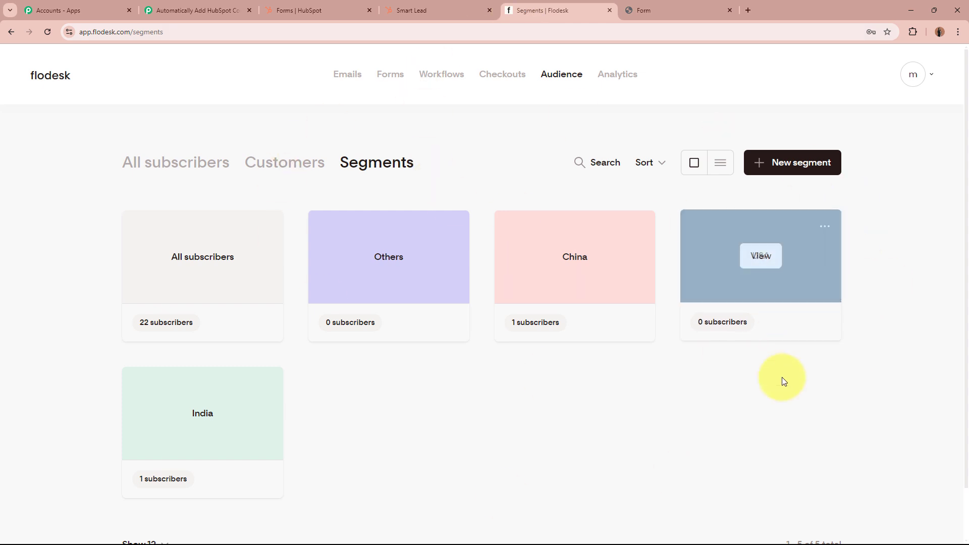
# Fill in the test lead's first name, last name, email and mobile number on the HubSpot form.
pyautogui.click(648, 10)
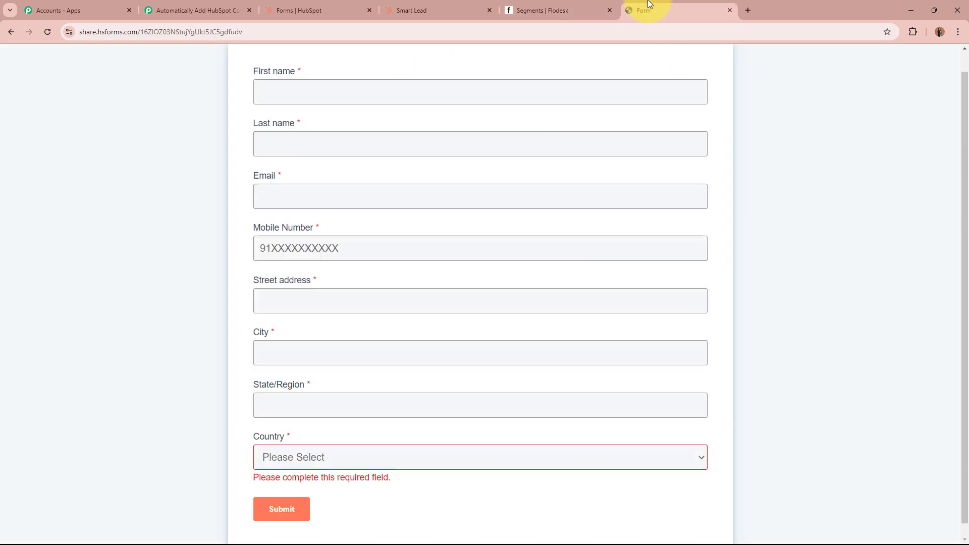
pyautogui.click(406, 106)
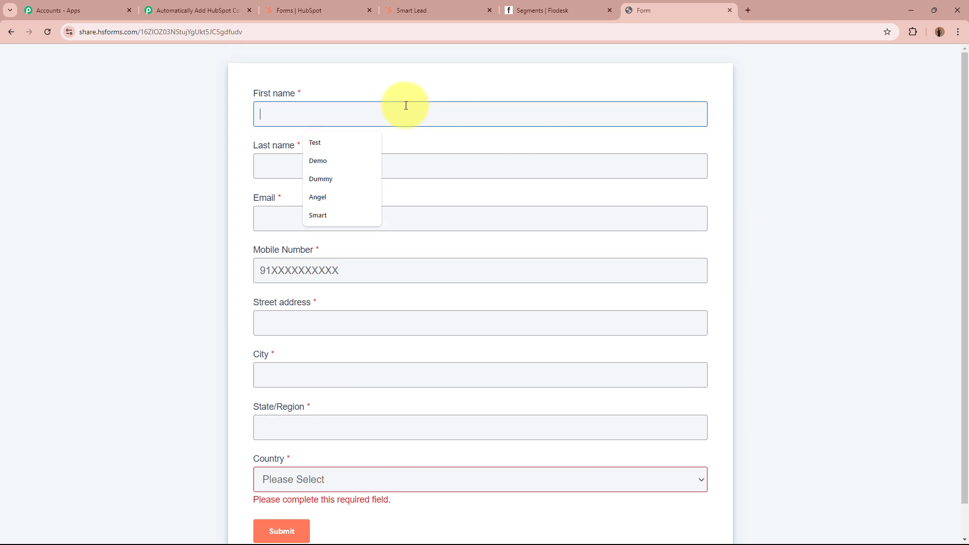
pyautogui.press('Down')
pyautogui.press('Down')
pyautogui.press('Down')
pyautogui.press('Return')
pyautogui.click(308, 173)
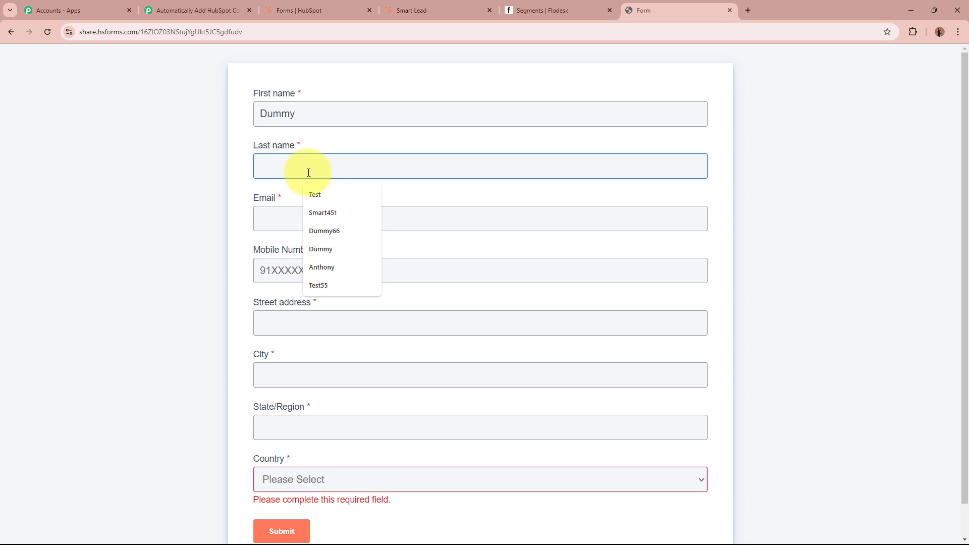
pyautogui.write('Lead66')
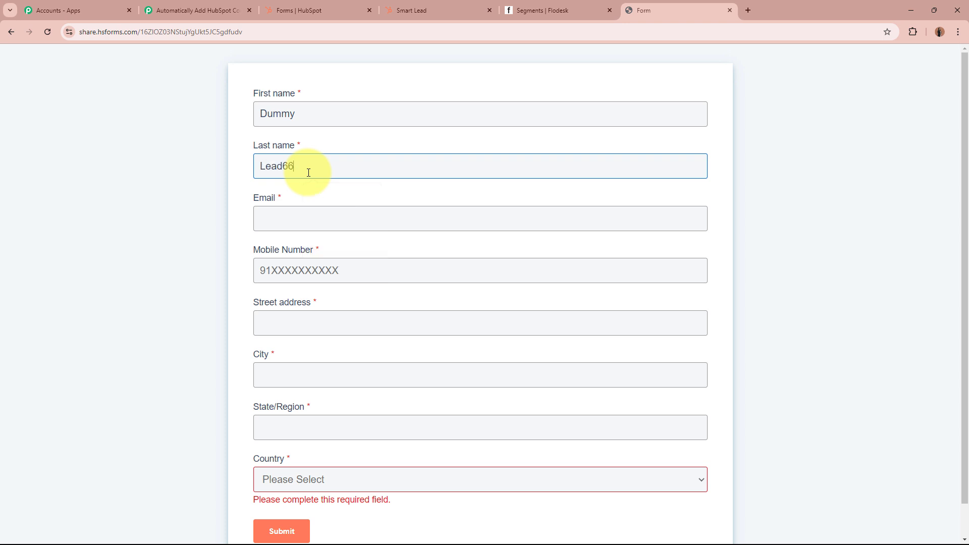
pyautogui.click(321, 225)
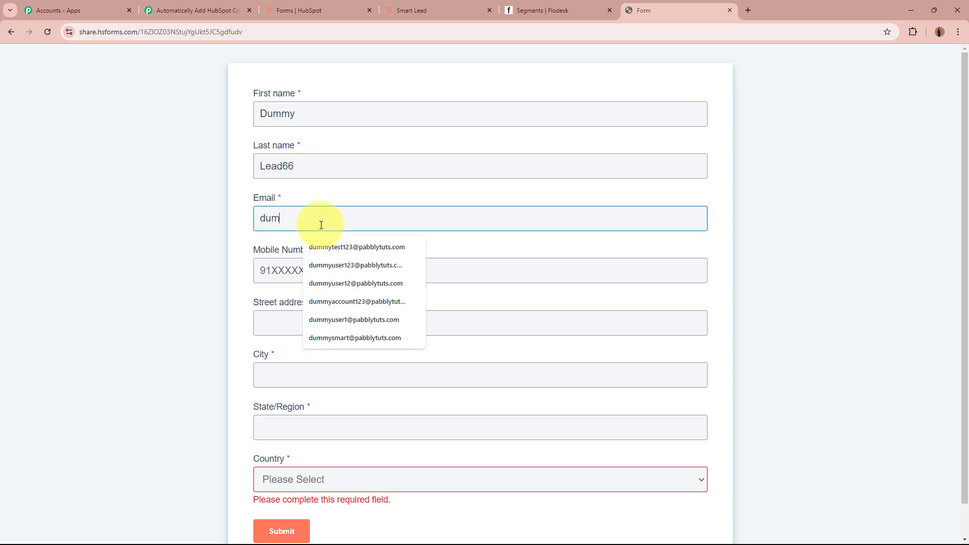
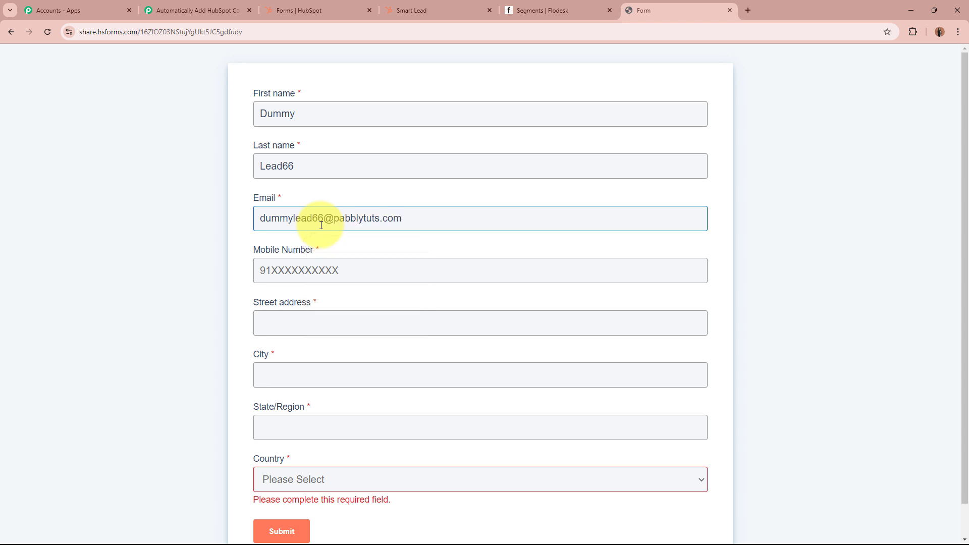
pyautogui.click(351, 268)
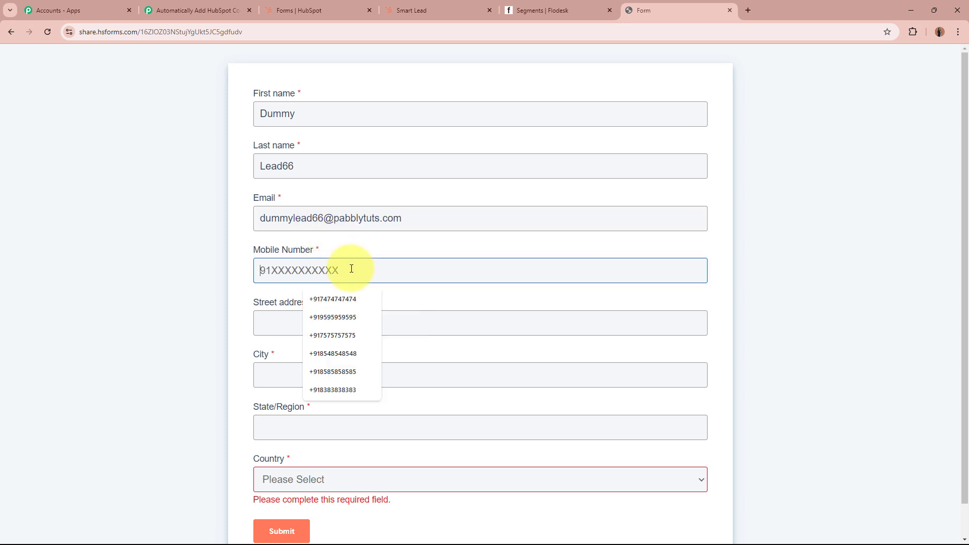
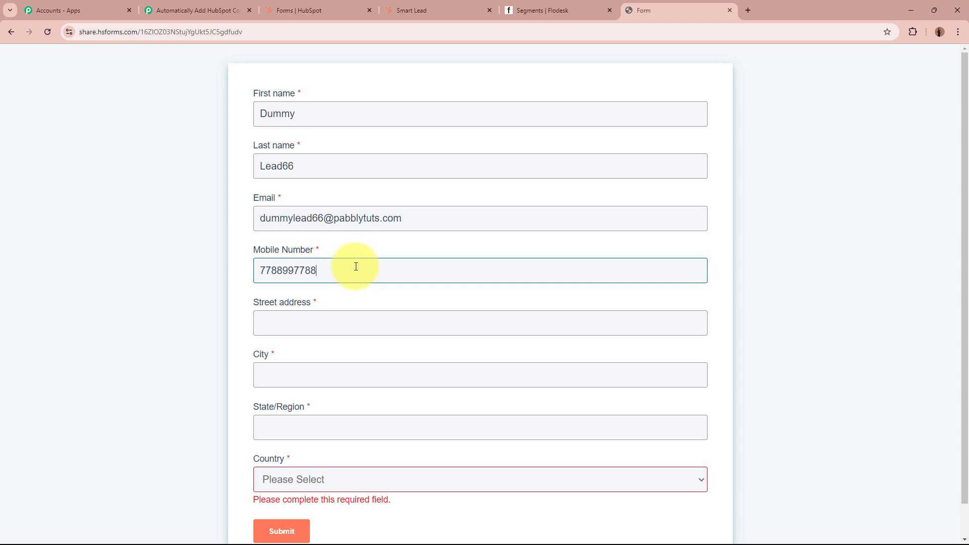
# Enter a street address, Los Angeles, California, choose USA as country, and submit the lead.
pyautogui.click(350, 327)
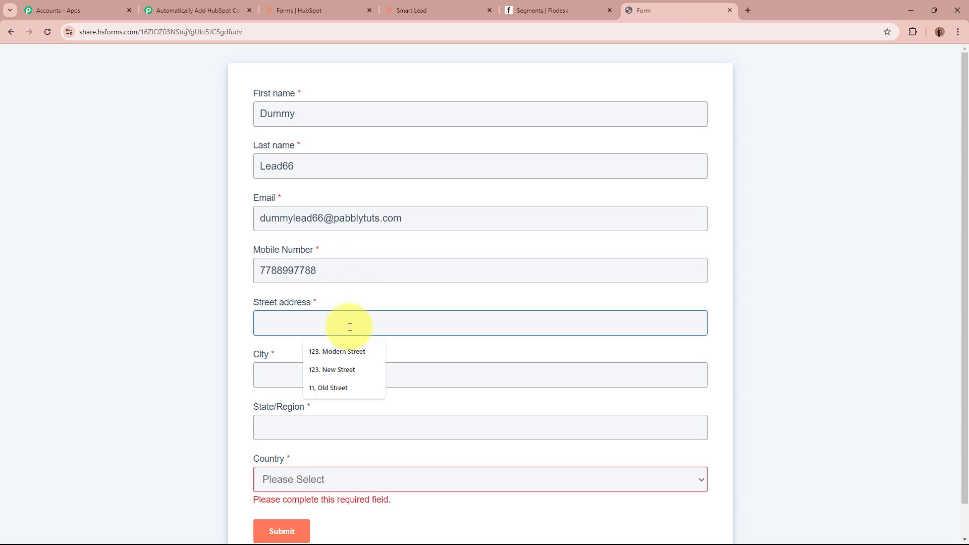
pyautogui.click(328, 374)
pyautogui.click(250, 338)
pyautogui.scroll(-1, 250, 338)
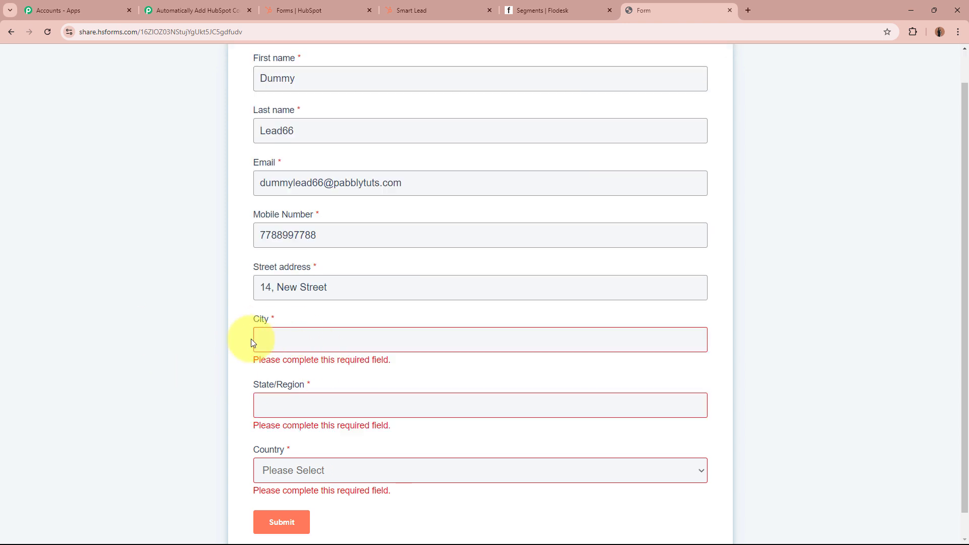
pyautogui.click(267, 343)
pyautogui.write('Los Angeles')
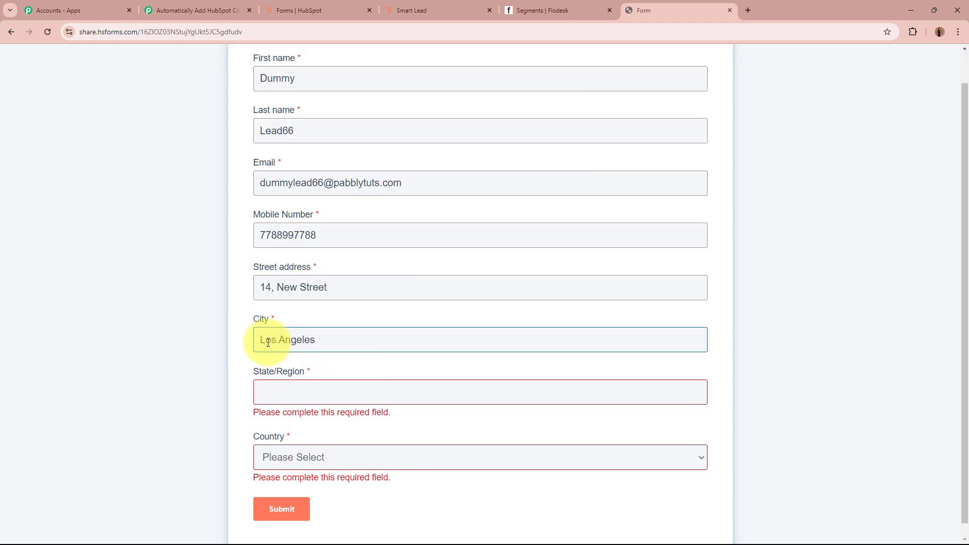
pyautogui.click(296, 395)
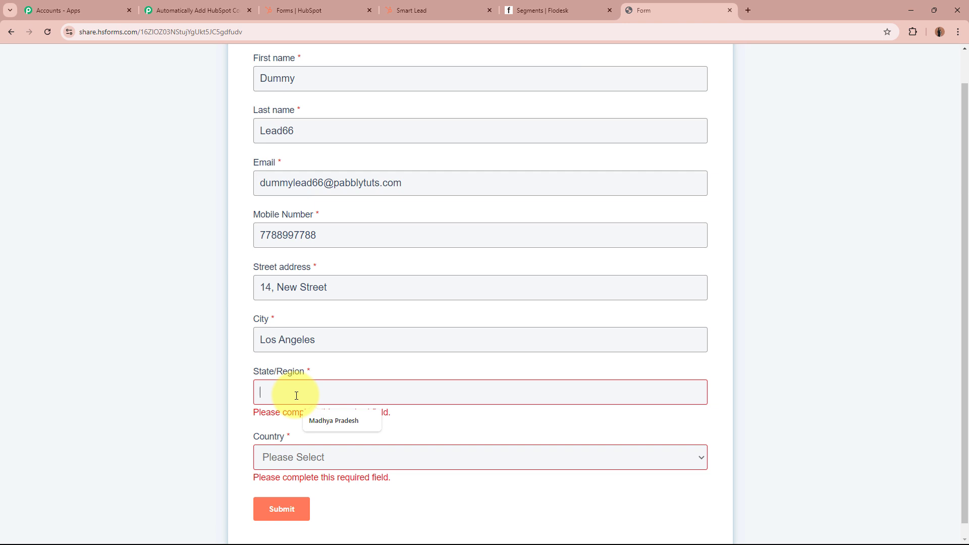
pyautogui.write('California')
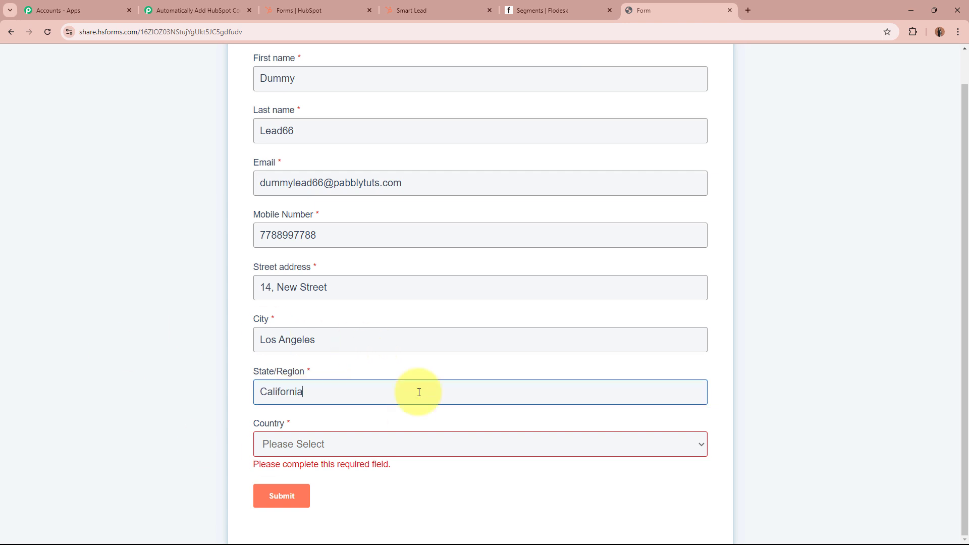
pyautogui.click(387, 447)
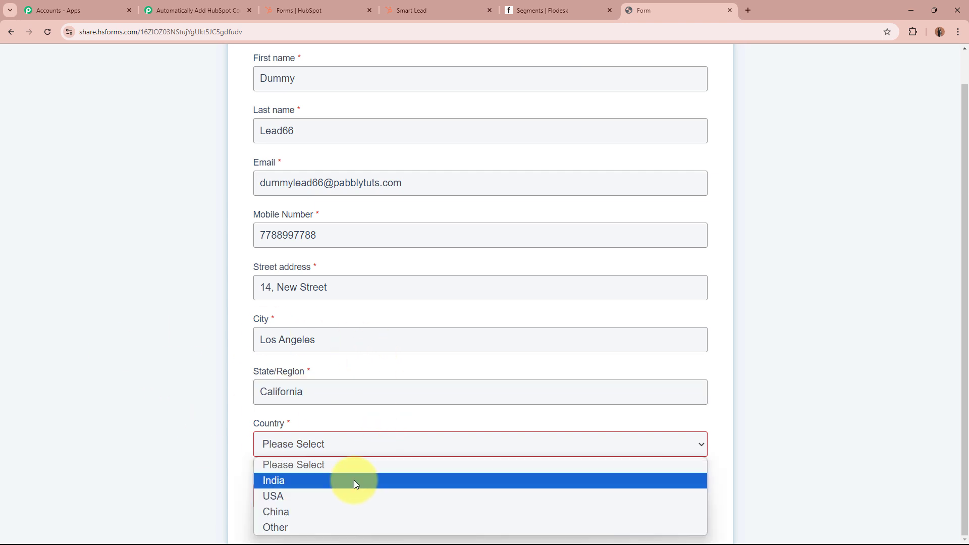
pyautogui.click(343, 494)
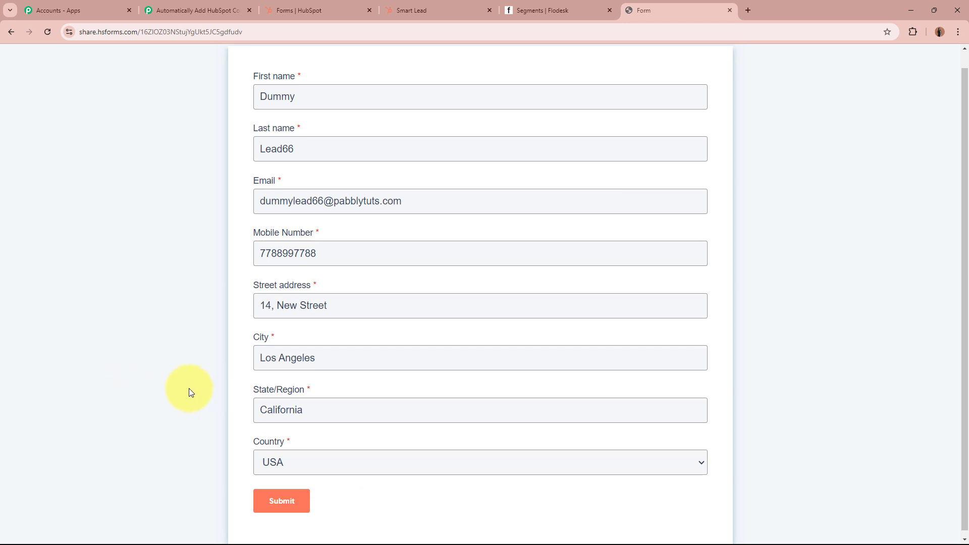
pyautogui.click(281, 497)
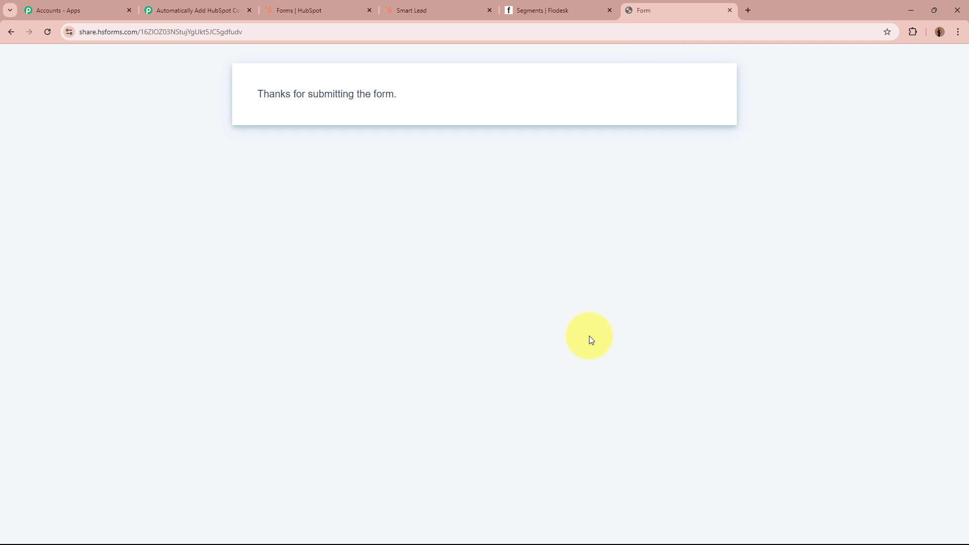
# Open the Flodesk USA segment's subscriber list to see the new test lead.
pyautogui.click(205, 13)
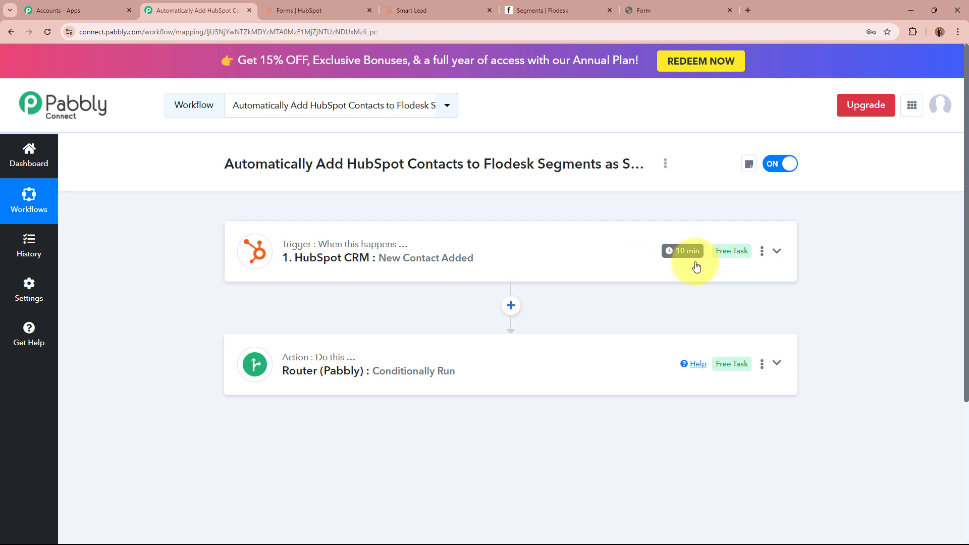
pyautogui.click(541, 10)
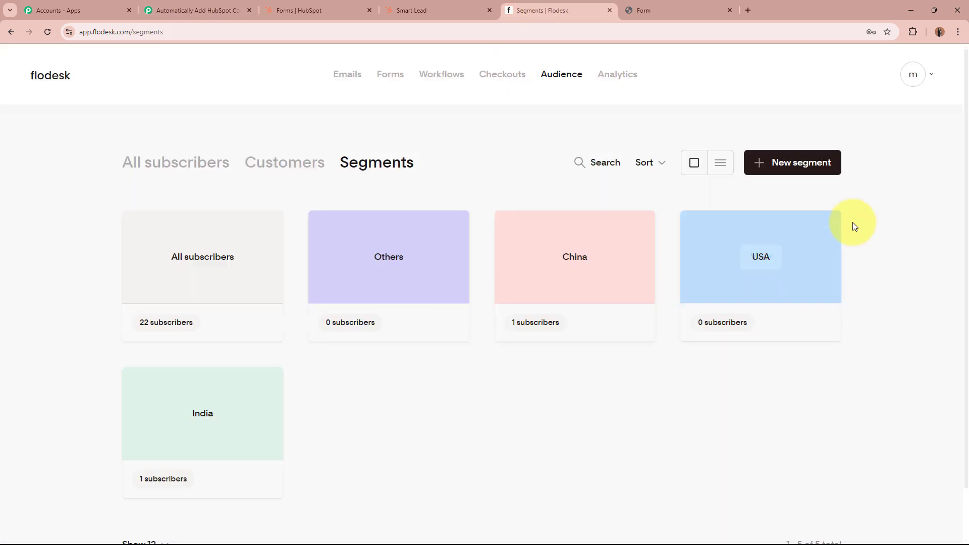
pyautogui.moveTo(716, 240)
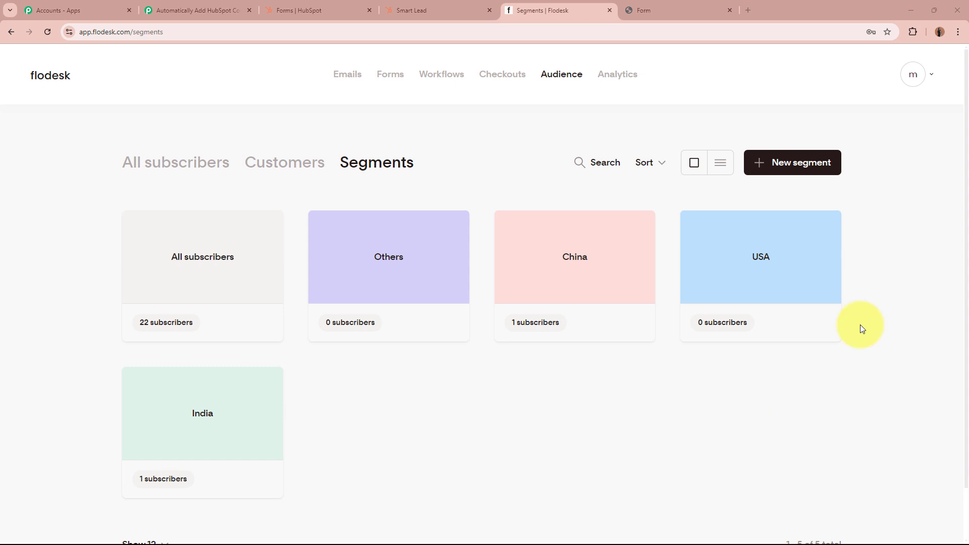
pyautogui.click(783, 292)
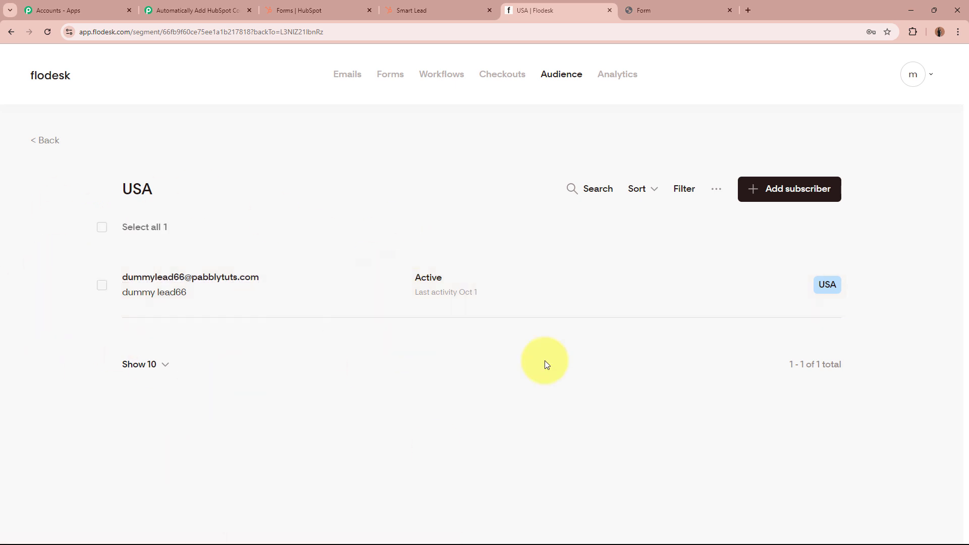
# Highlight the USA segment heading briefly, then go back to the Pabbly workflow.
pyautogui.moveTo(117, 190); pyautogui.dragTo(255, 194)
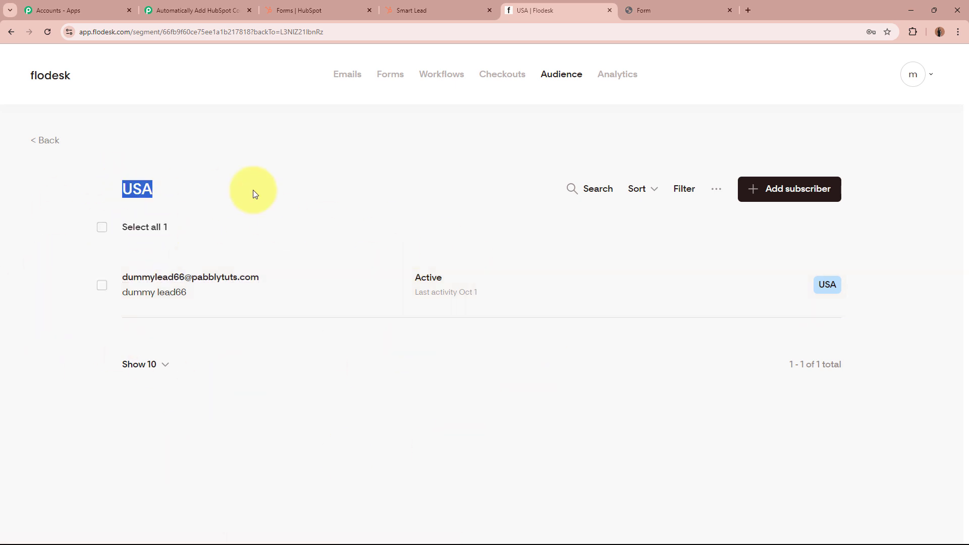
pyautogui.click(253, 193)
pyautogui.click(194, 10)
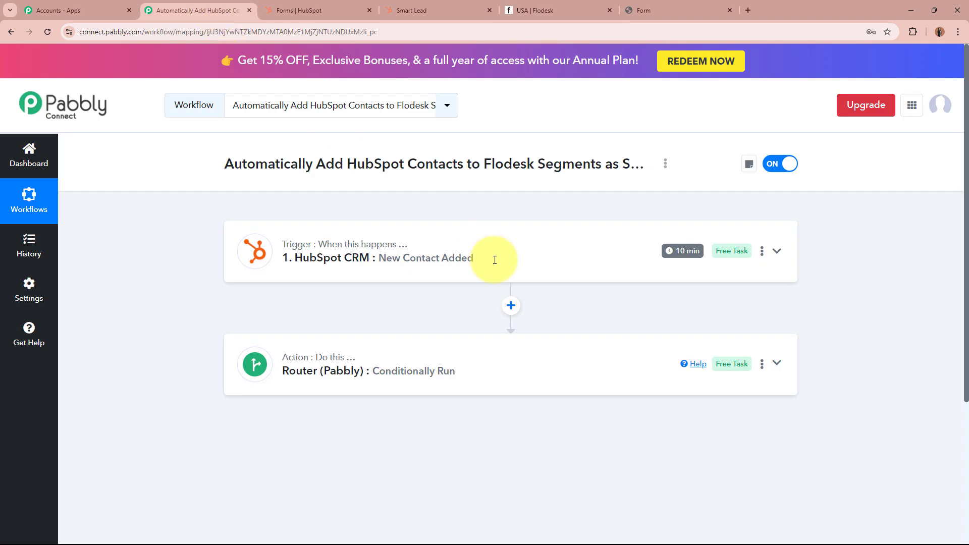